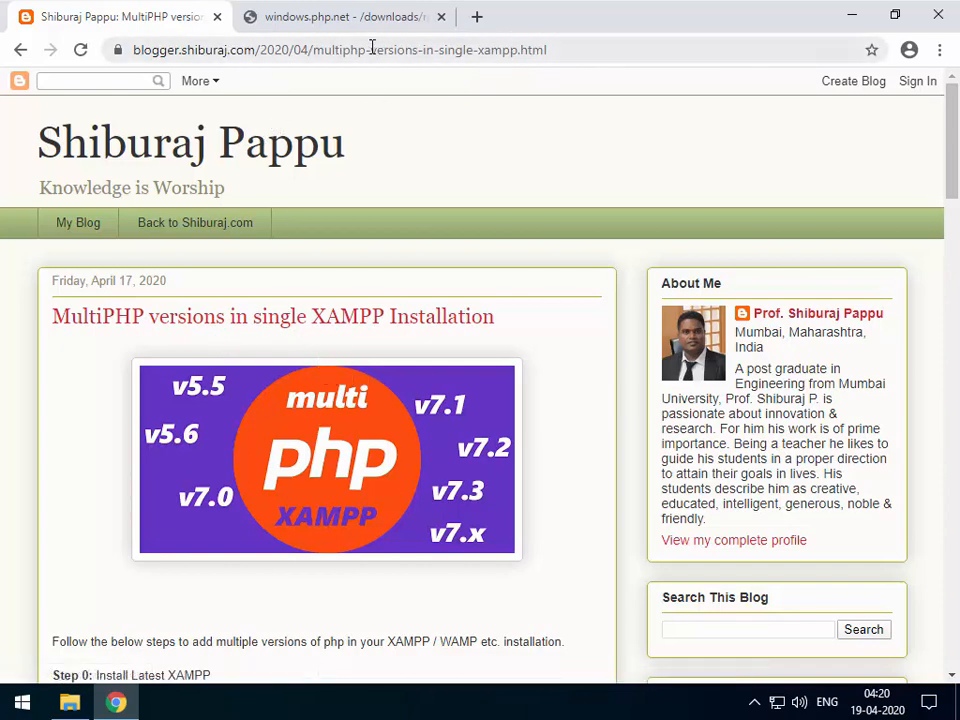
pyautogui.scroll(-2, 160, 369)
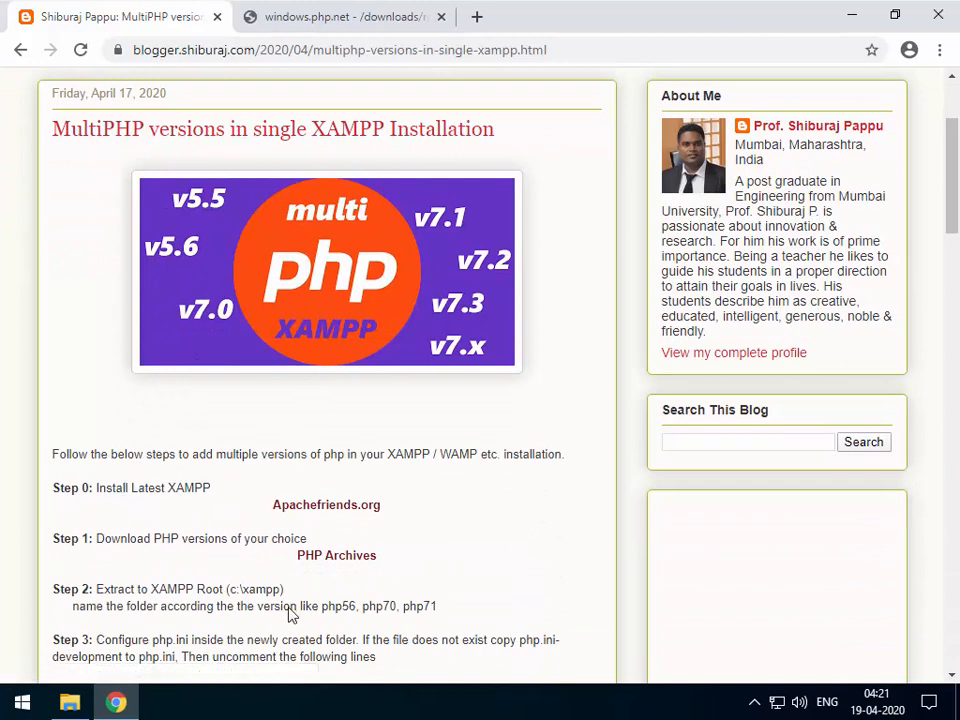
pyautogui.scroll(-2, 160, 436)
pyautogui.scroll(2, 315, 535)
pyautogui.moveTo(168, 488); pyautogui.dragTo(213, 490)
pyautogui.click(176, 485)
pyautogui.click(192, 487)
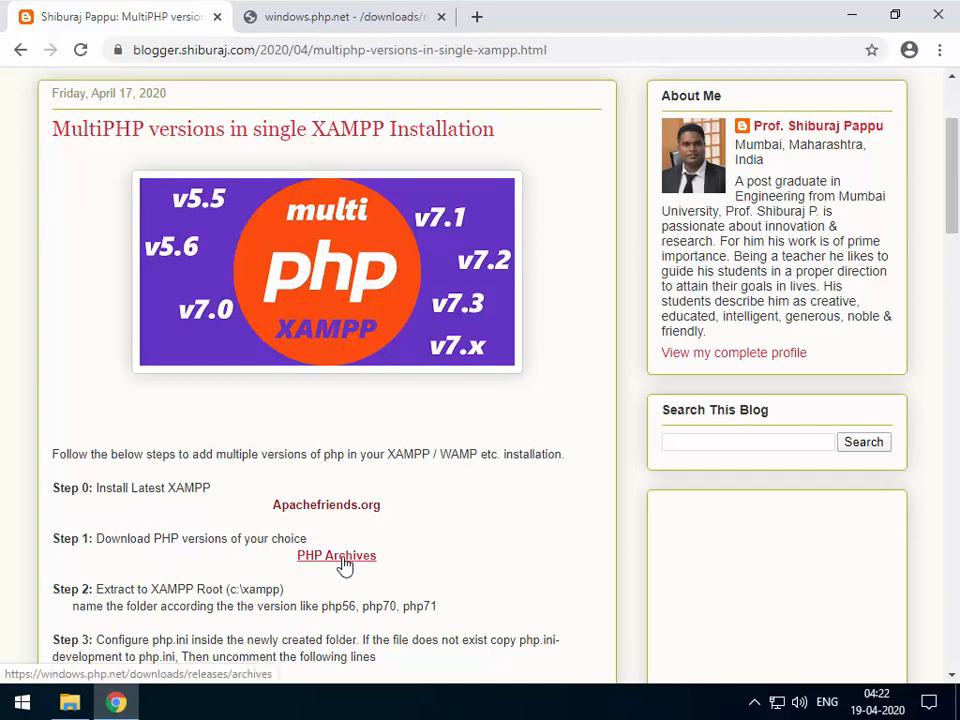
# Scroll the windows.php.net releases archive down to the php-5.6.40 Win32 zip builds.
pyautogui.click(400, 18)
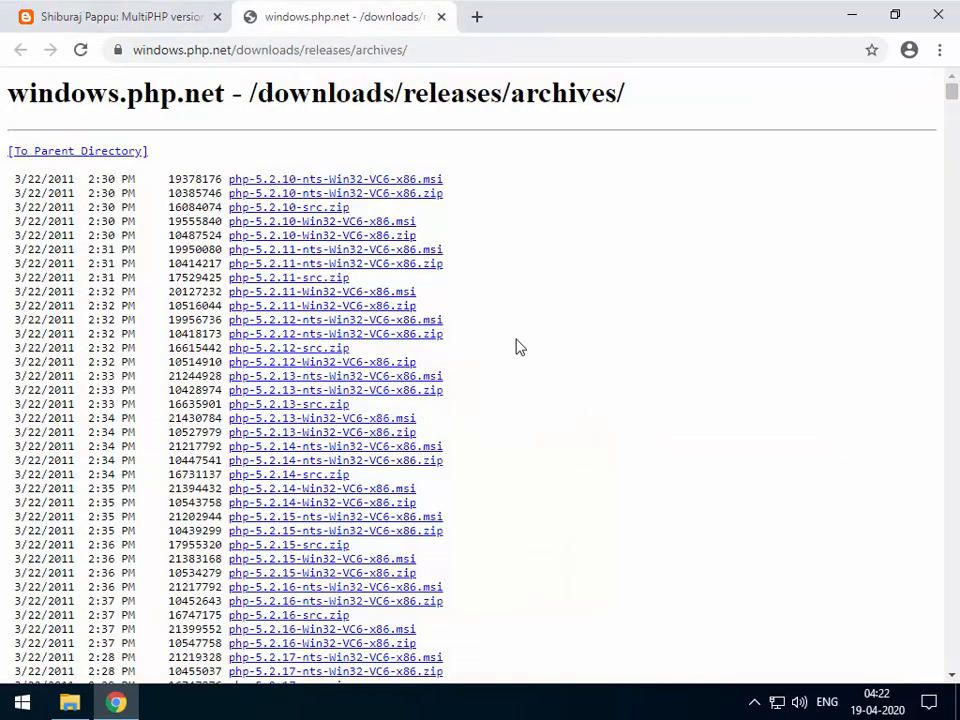
pyautogui.scroll(-15, 425, 400)
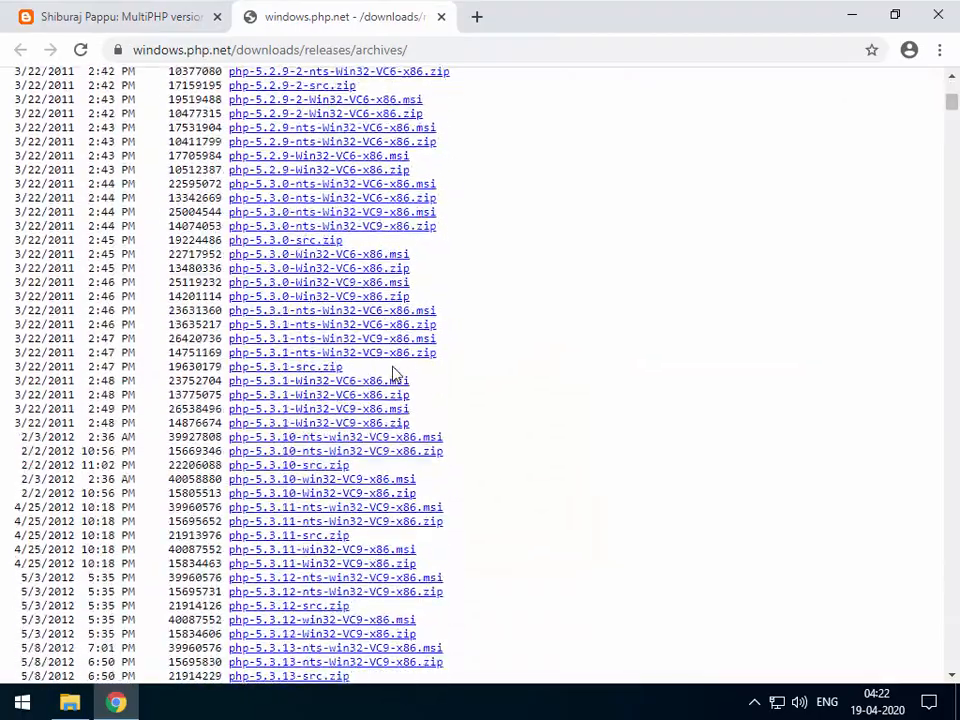
pyautogui.scroll(15, 395, 373)
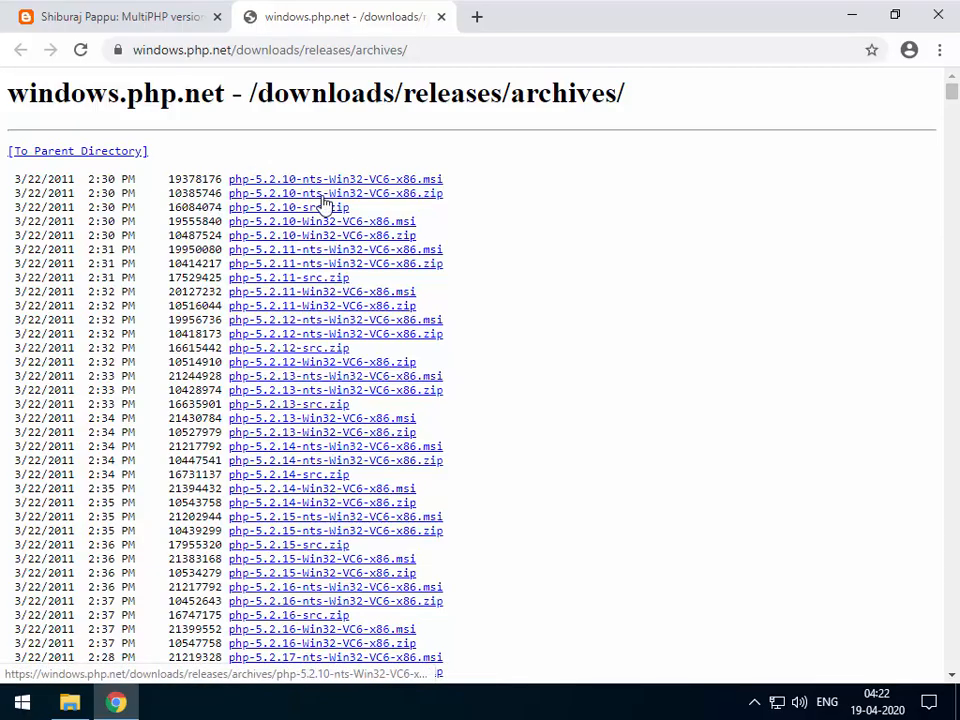
pyautogui.scroll(-20, 288, 352)
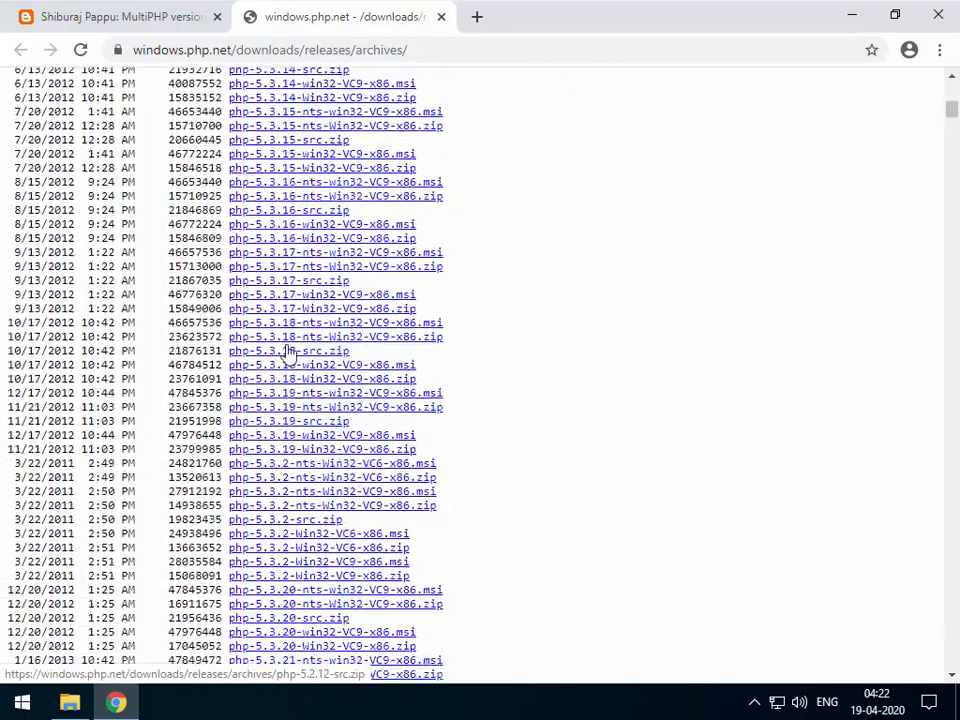
pyautogui.scroll(-20, 288, 352)
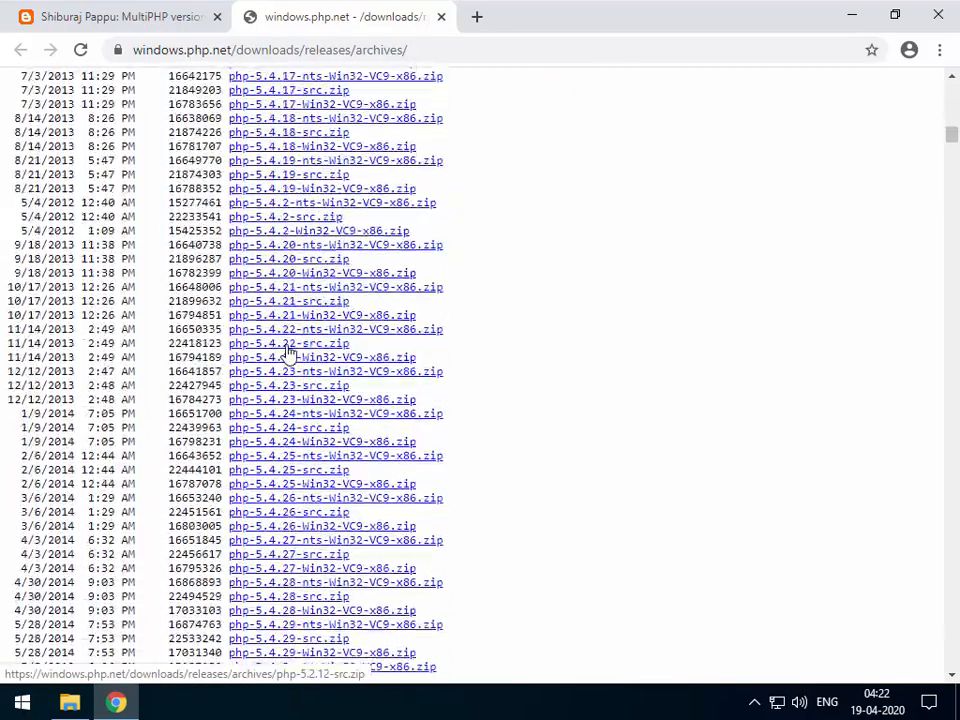
pyautogui.scroll(-20, 288, 352)
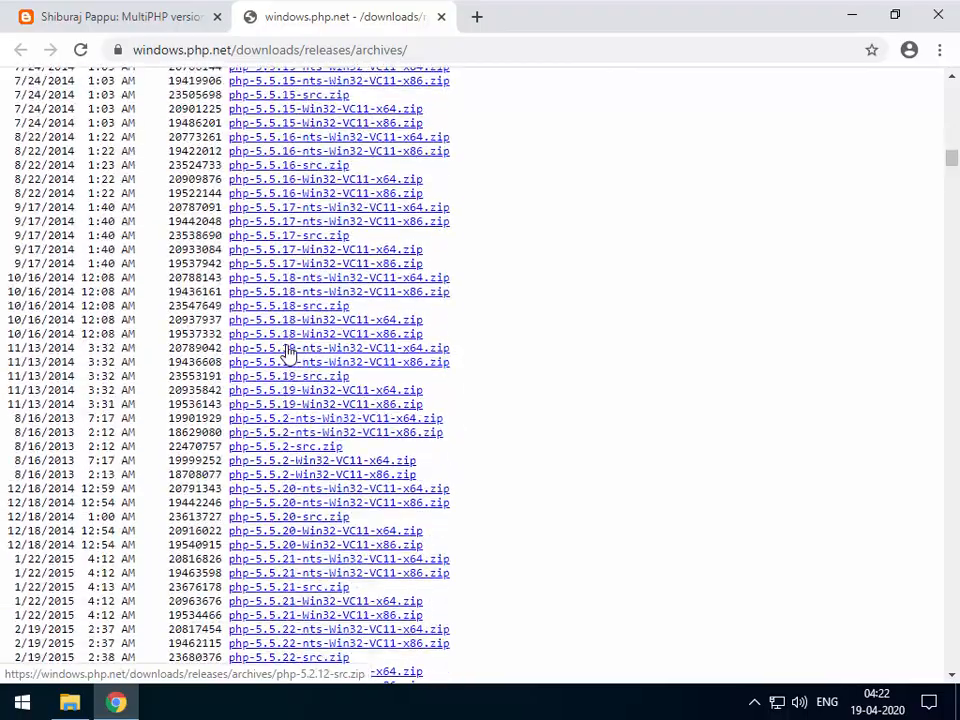
pyautogui.scroll(-20, 288, 352)
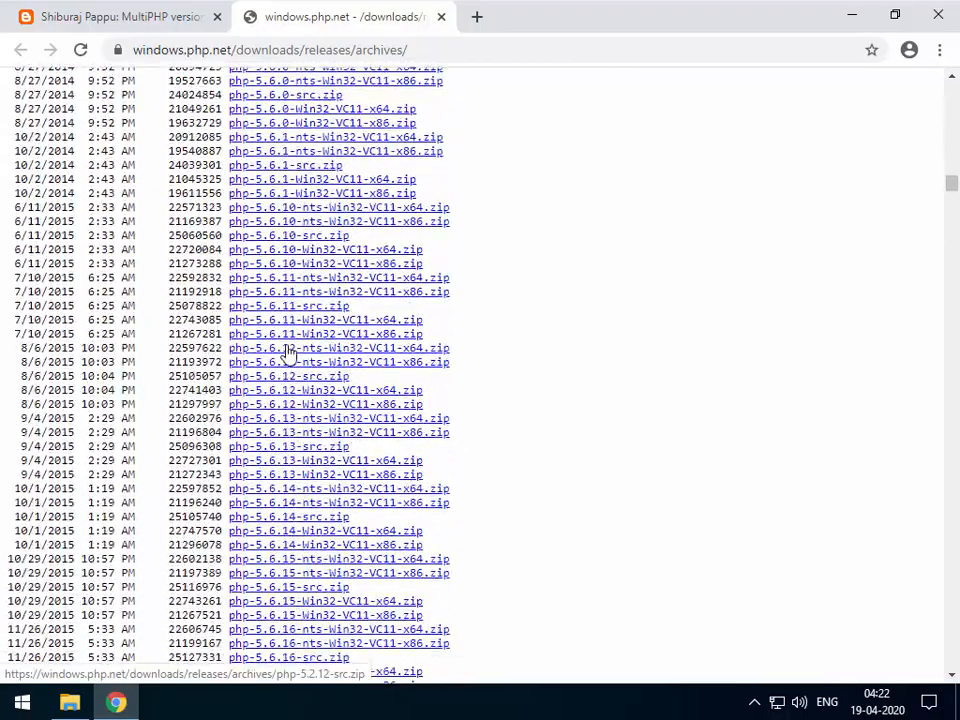
pyautogui.scroll(-20, 297, 340)
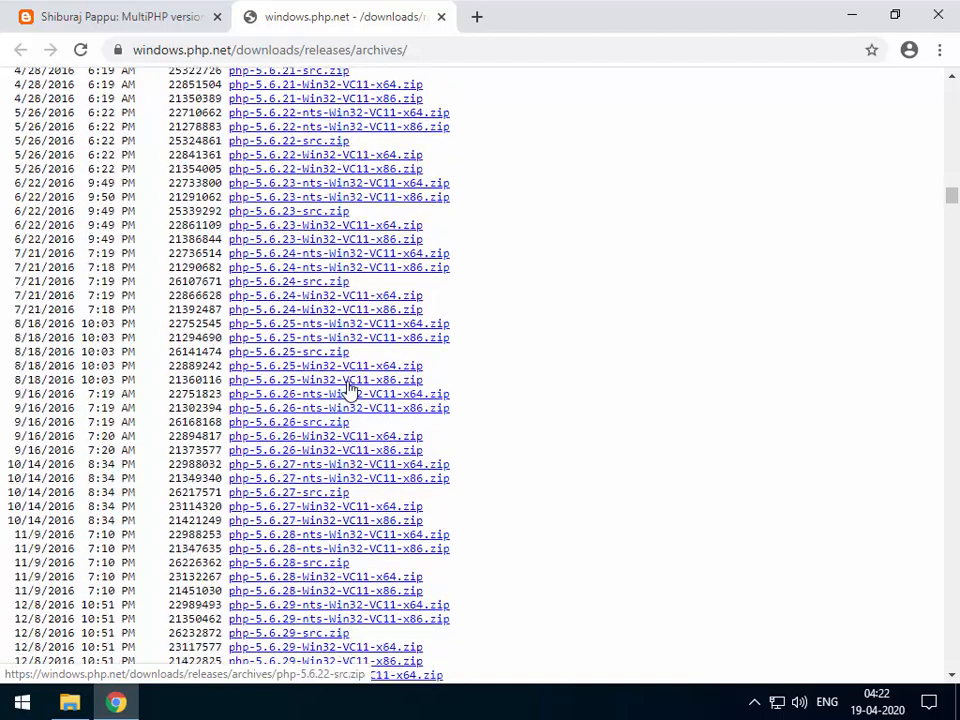
pyautogui.scroll(-13, 348, 392)
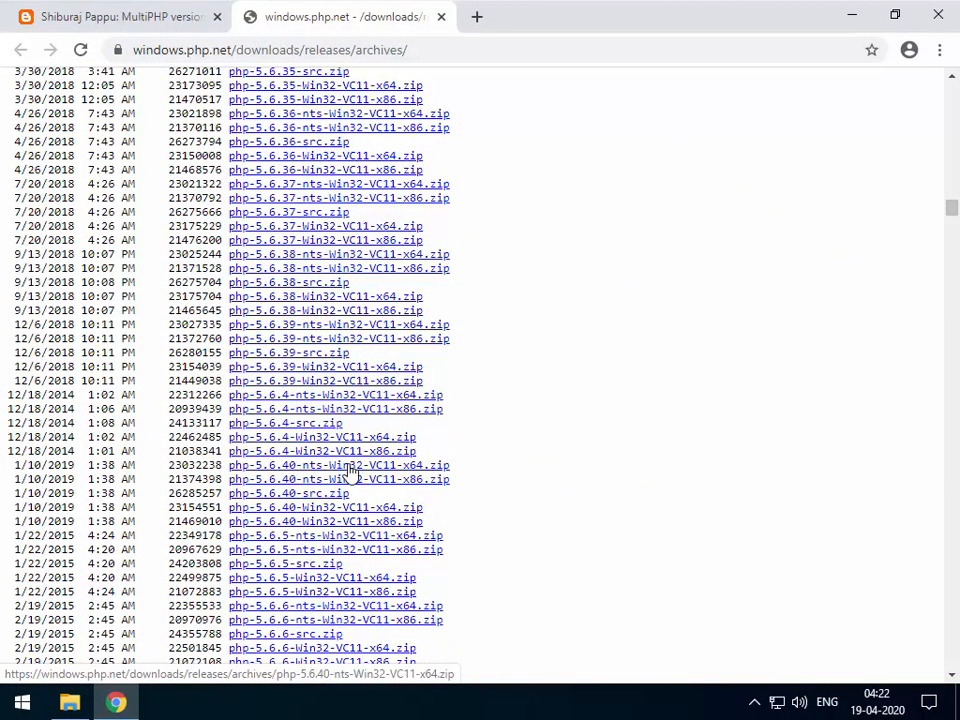
# Minimize Chrome and select the php-5.6.40 and php-7.0.33 zip archives on the desktop.
pyautogui.click(855, 20)
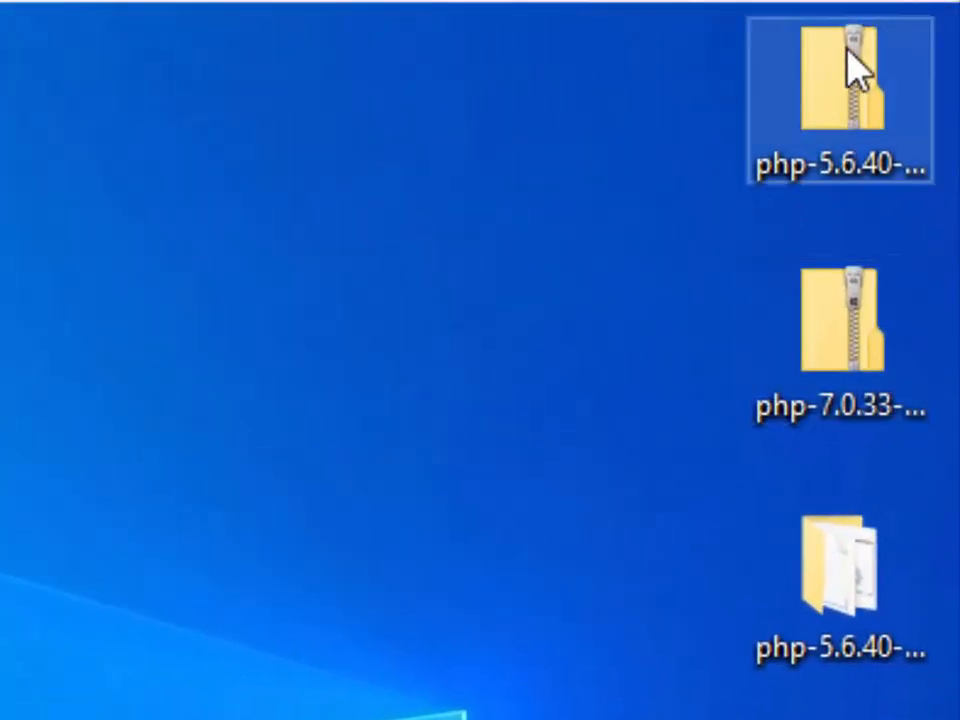
pyautogui.click(853, 100)
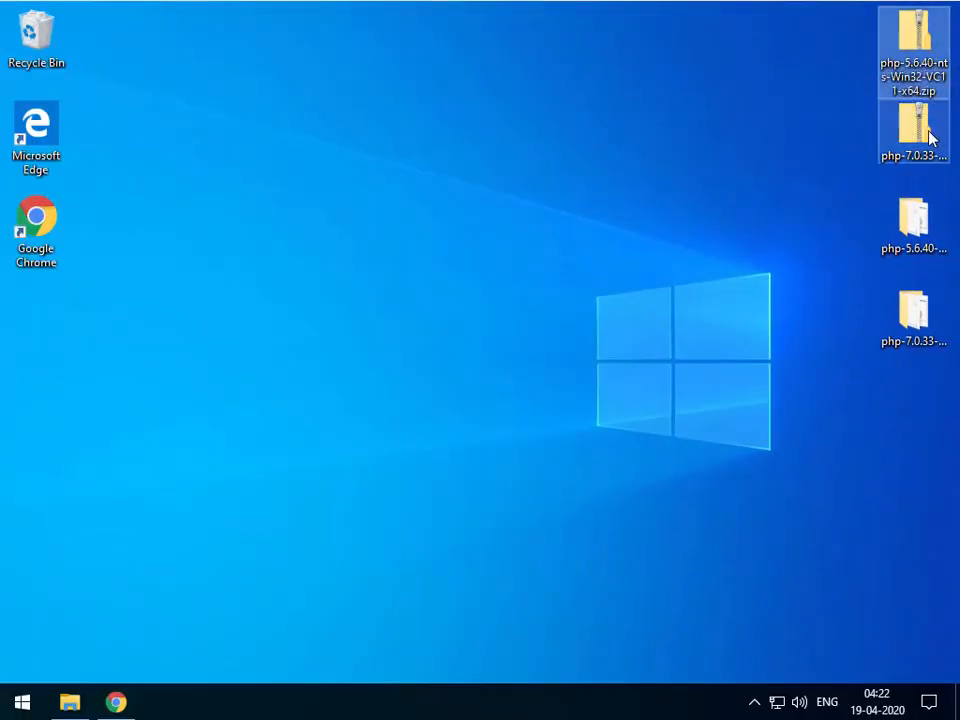
pyautogui.click(924, 150)
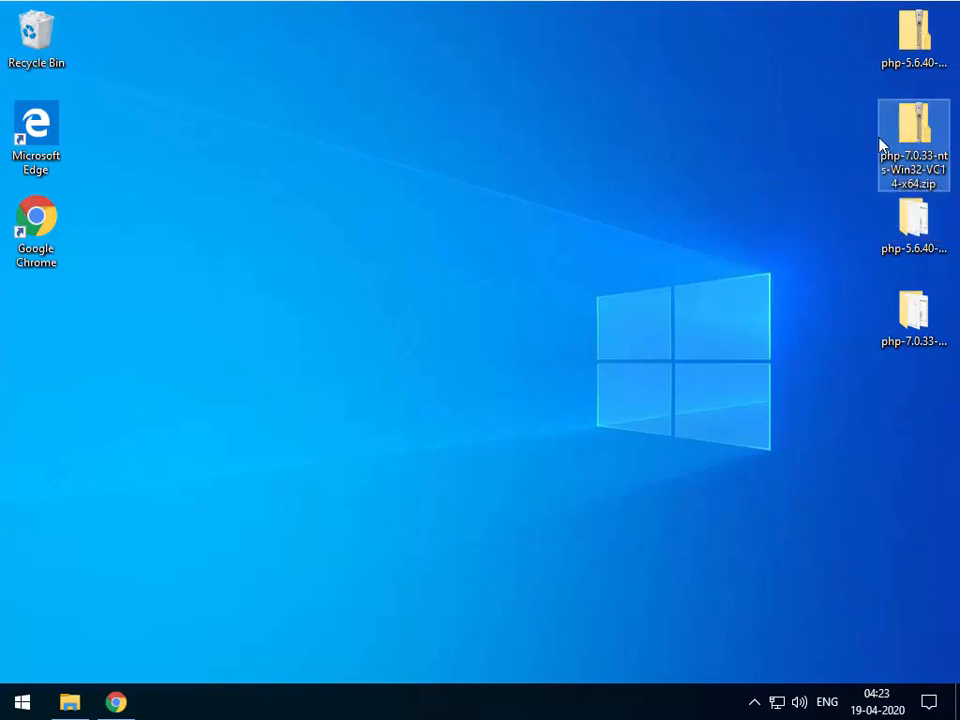
pyautogui.moveTo(920, 138)
pyautogui.mouseDown()
pyautogui.moveTo(866, 141)
pyautogui.moveTo(910, 132)
pyautogui.mouseUp()
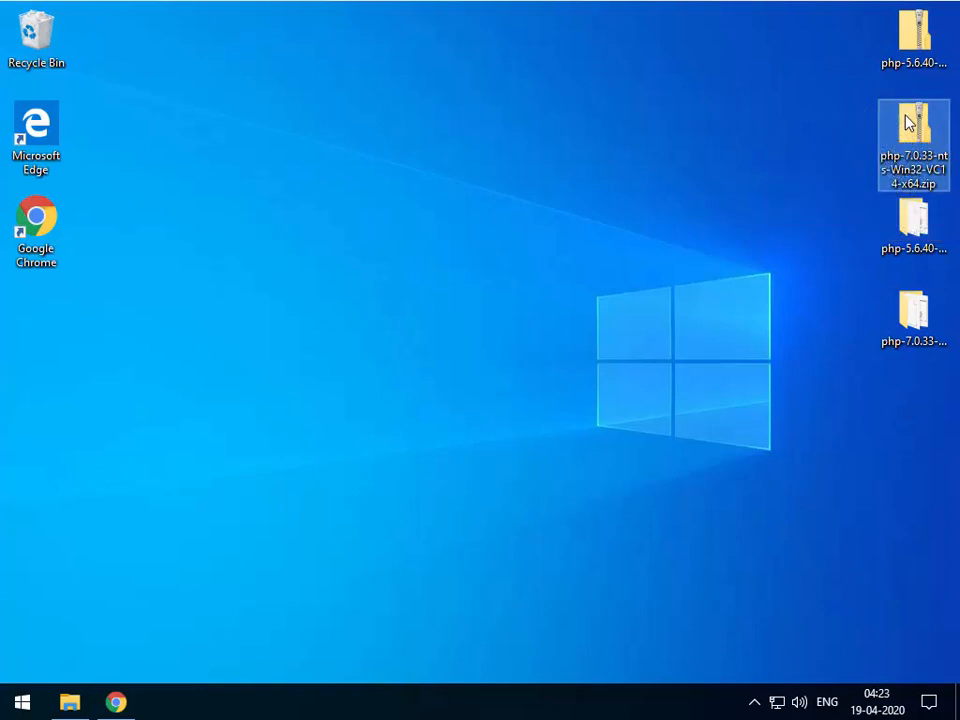
pyautogui.click(938, 50)
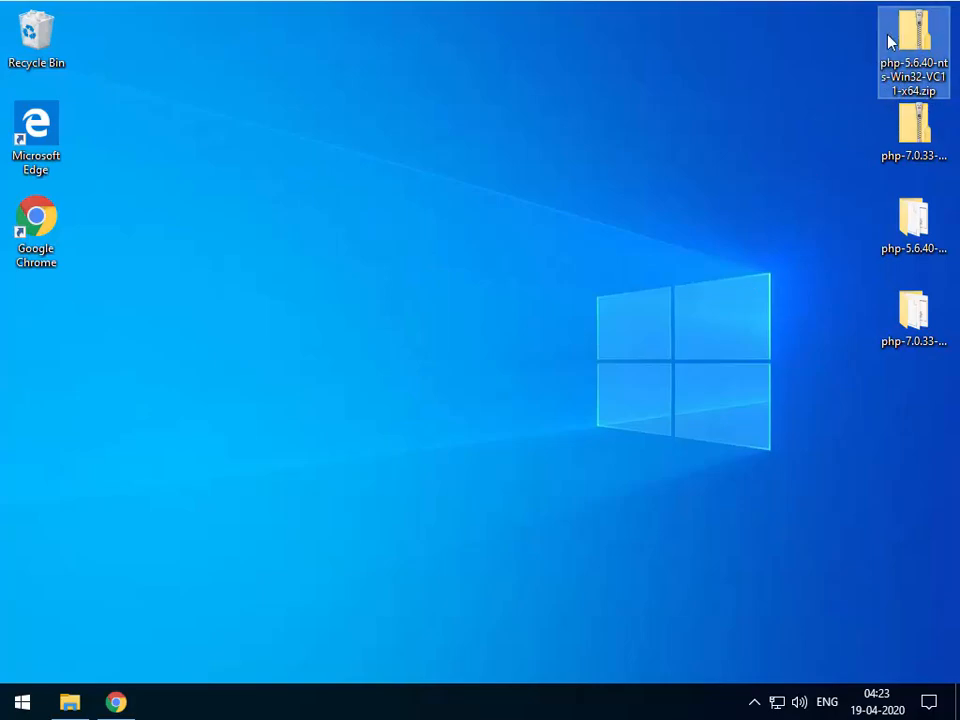
# Check the MultiPHP blog post in Chrome, then minimize the browser again.
pyautogui.click(116, 702)
pyautogui.click(100, 14)
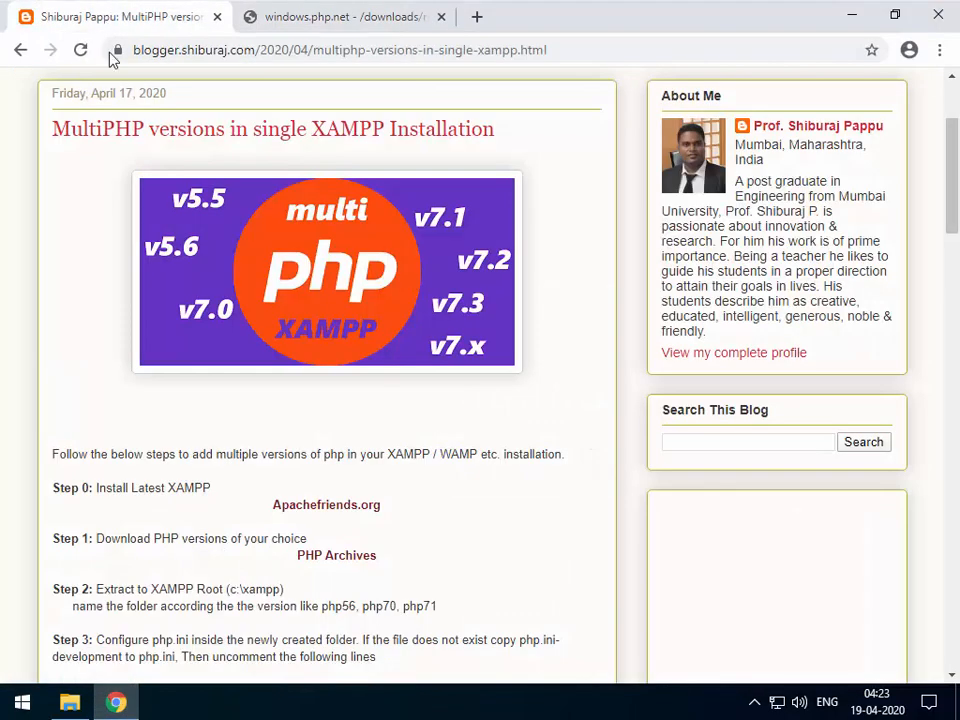
pyautogui.scroll(-3, 165, 336)
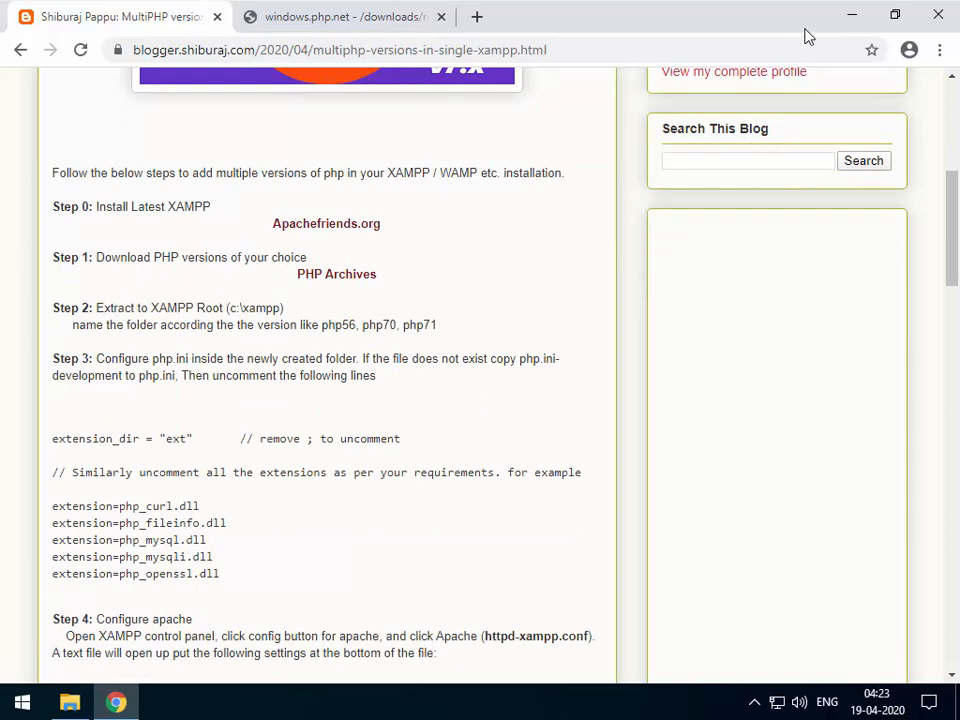
pyautogui.click(851, 15)
# Move the extracted php-5.6.40 folder to the desktop's left side and rename it php56.
pyautogui.moveTo(894, 242); pyautogui.dragTo(139, 456)
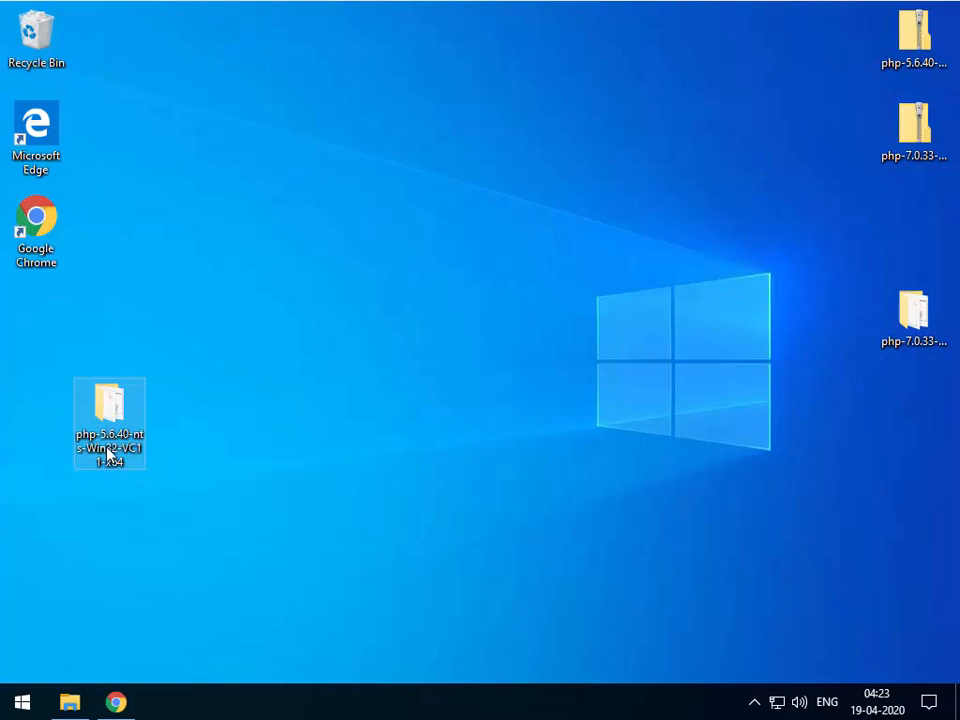
pyautogui.click(109, 455)
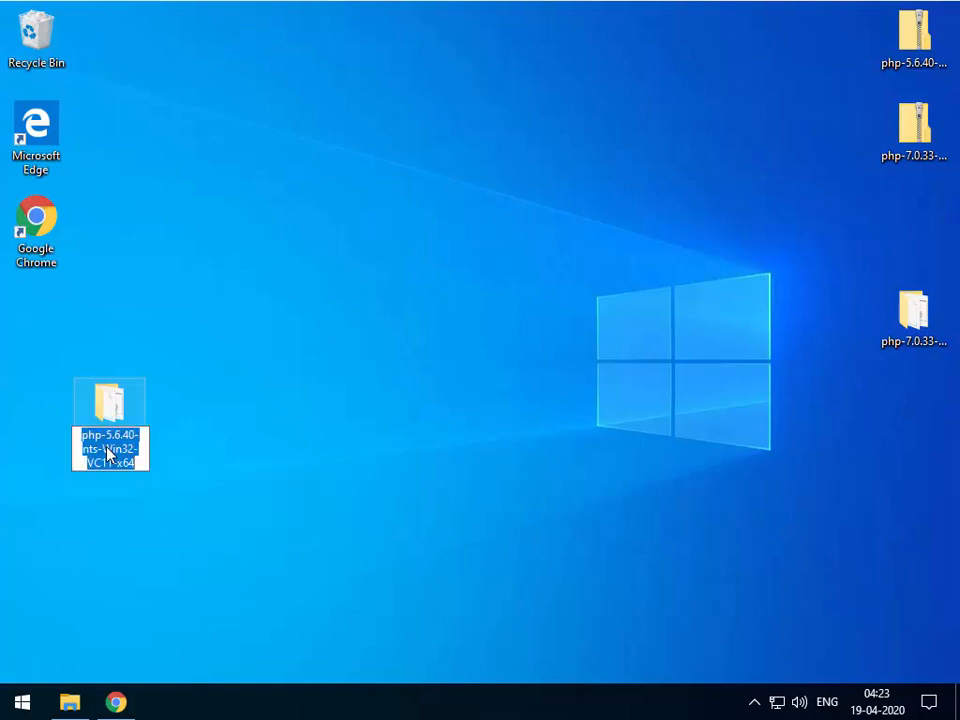
pyautogui.write('php56')
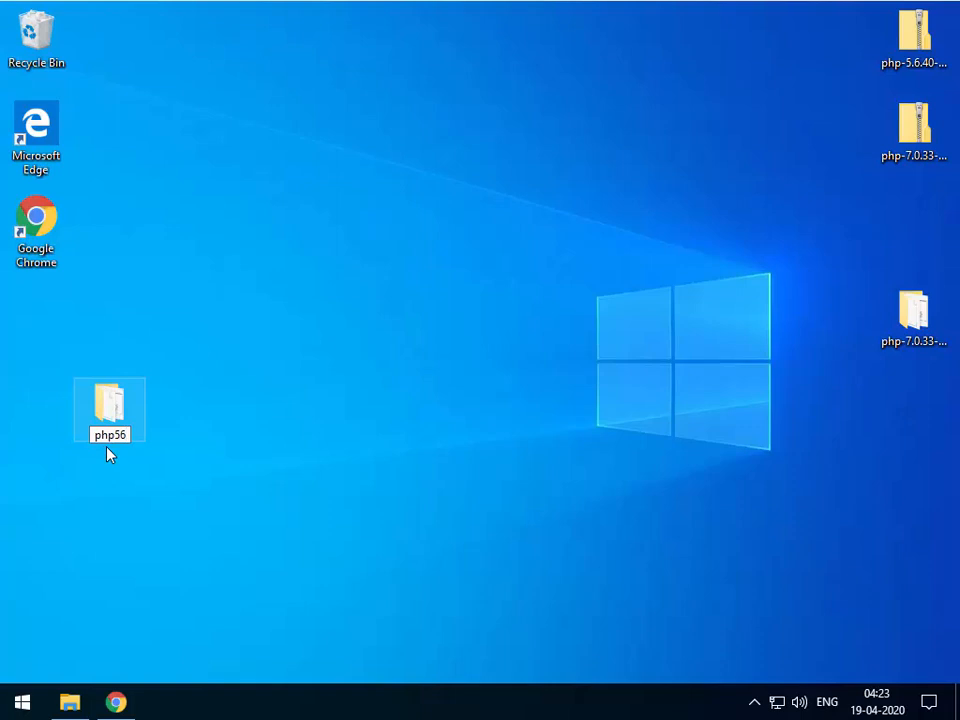
pyautogui.press('Return')
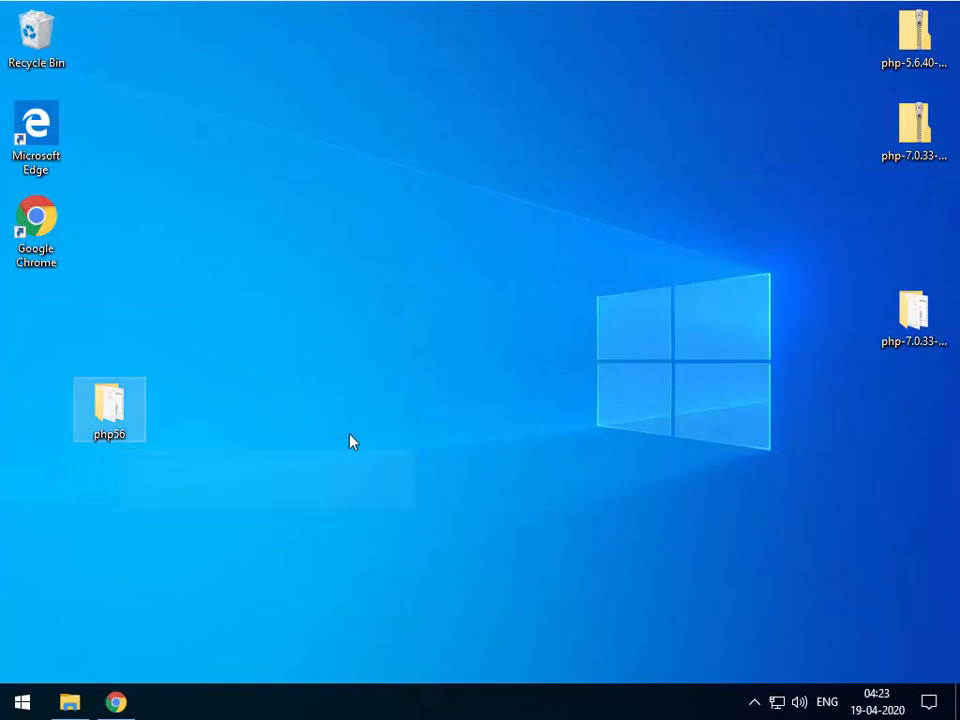
# Cut the php56 folder and bring up File Explorer.
pyautogui.rightClick(111, 407)
pyautogui.click(160, 274)
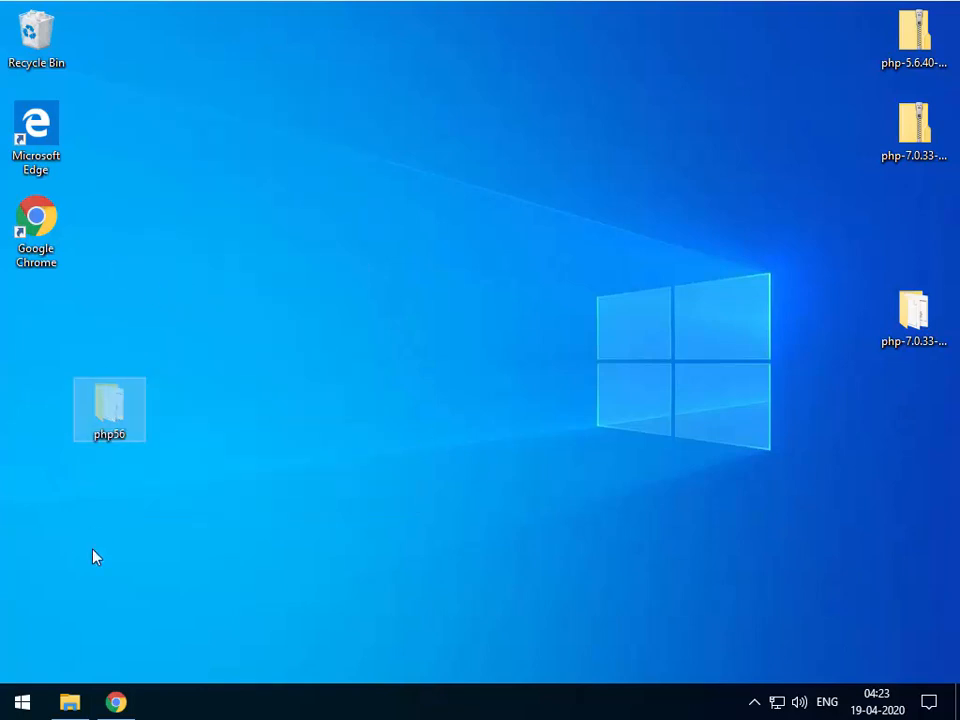
pyautogui.click(69, 703)
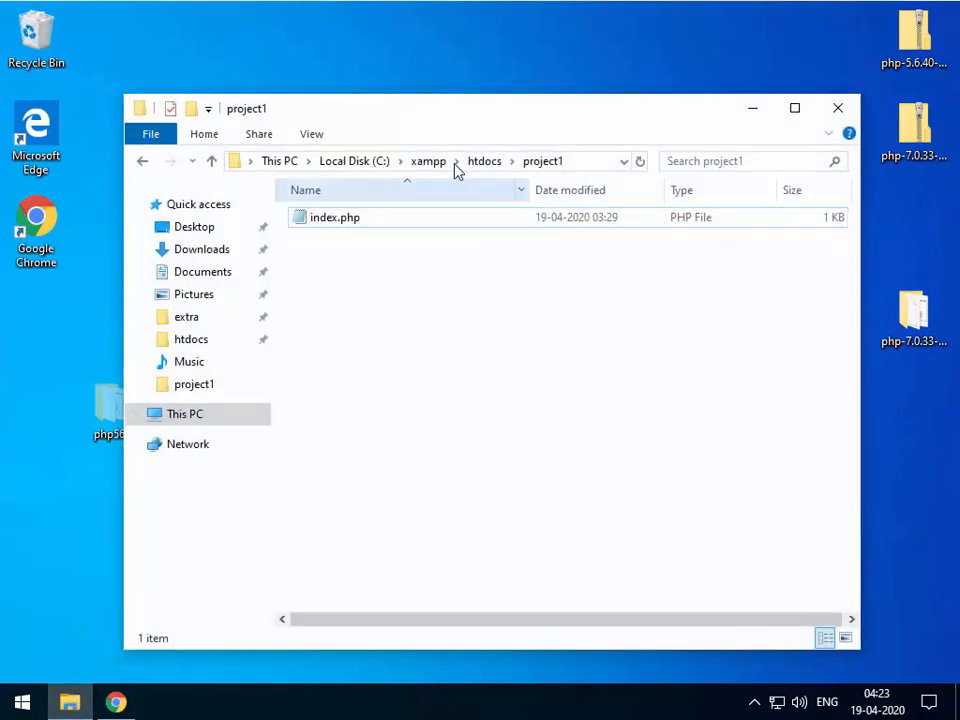
# Navigate to C:\xampp and maximize the File Explorer window.
pyautogui.click(420, 162)
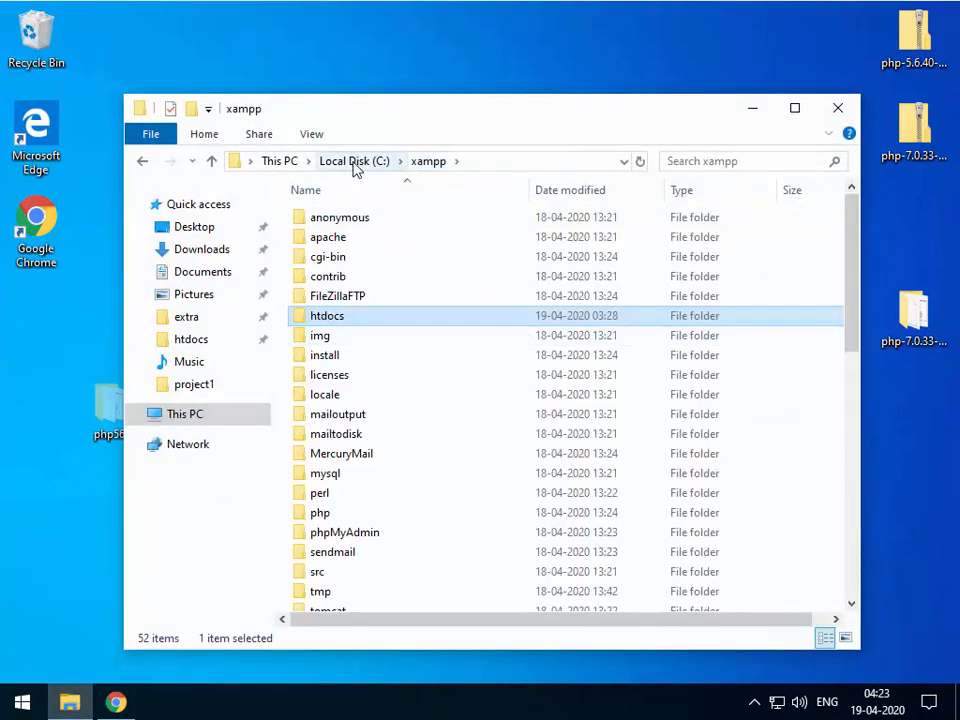
pyautogui.click(354, 162)
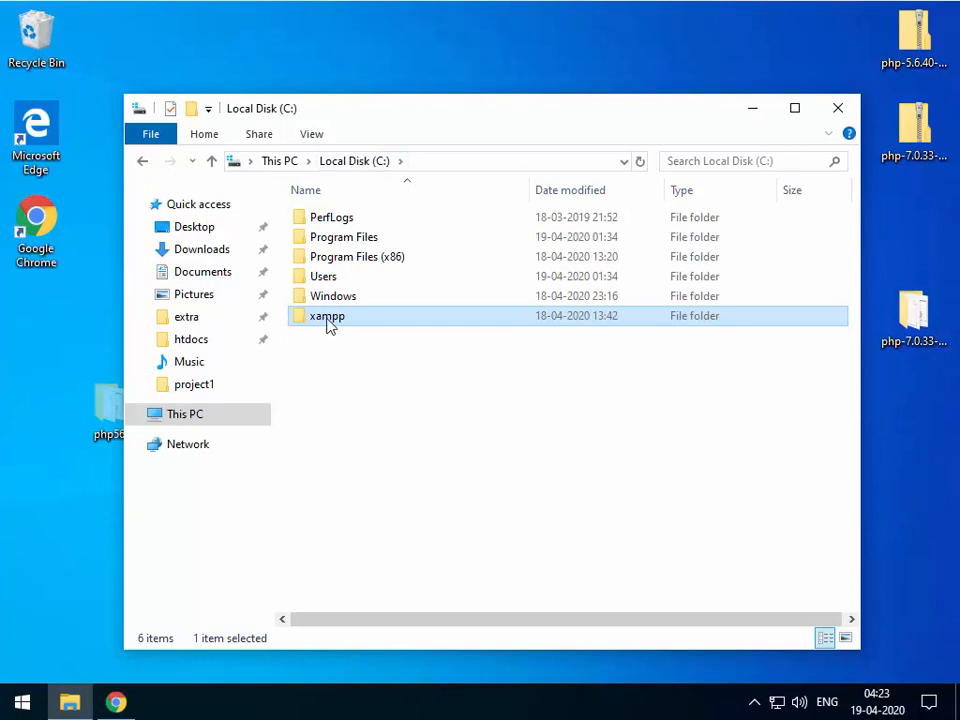
pyautogui.press('Return')
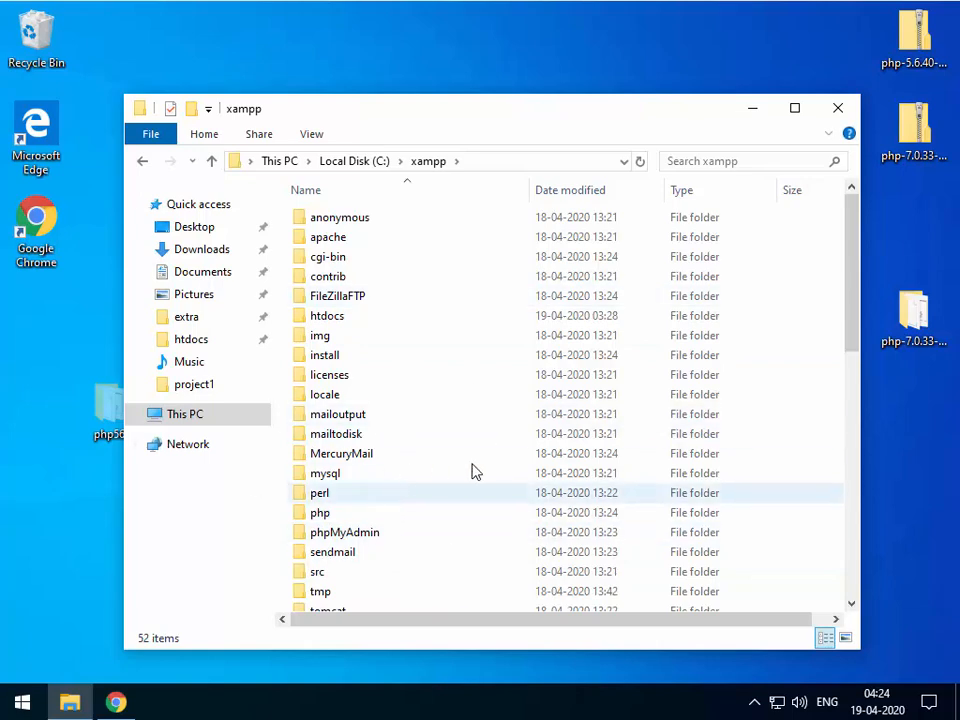
pyautogui.click(796, 110)
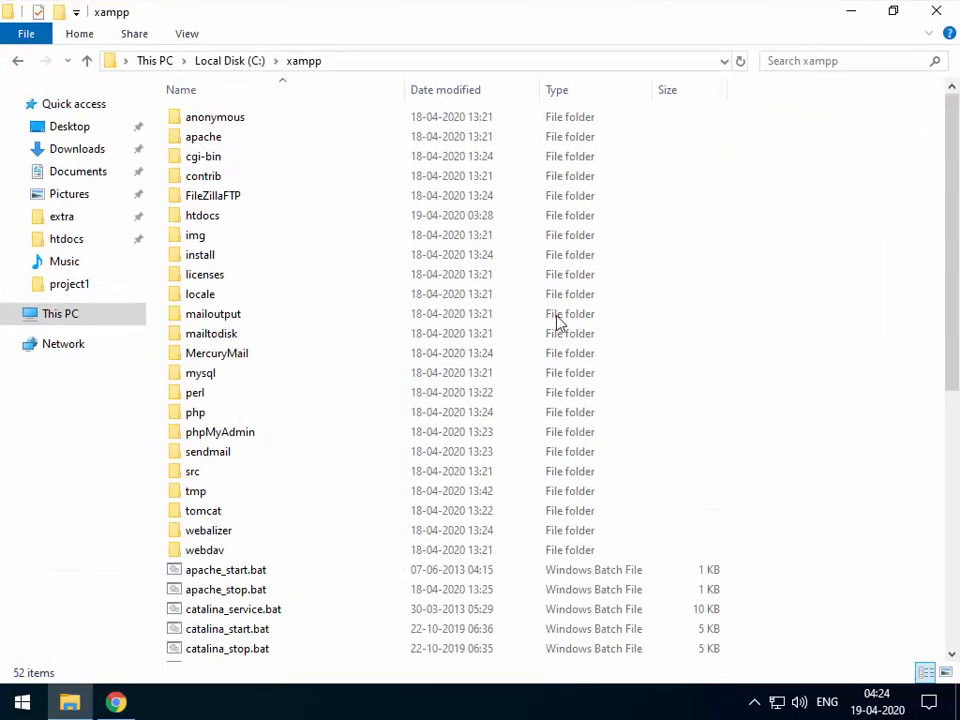
# Paste the php56 folder into C:\xampp and scroll to find it in the list.
pyautogui.rightClick(858, 452)
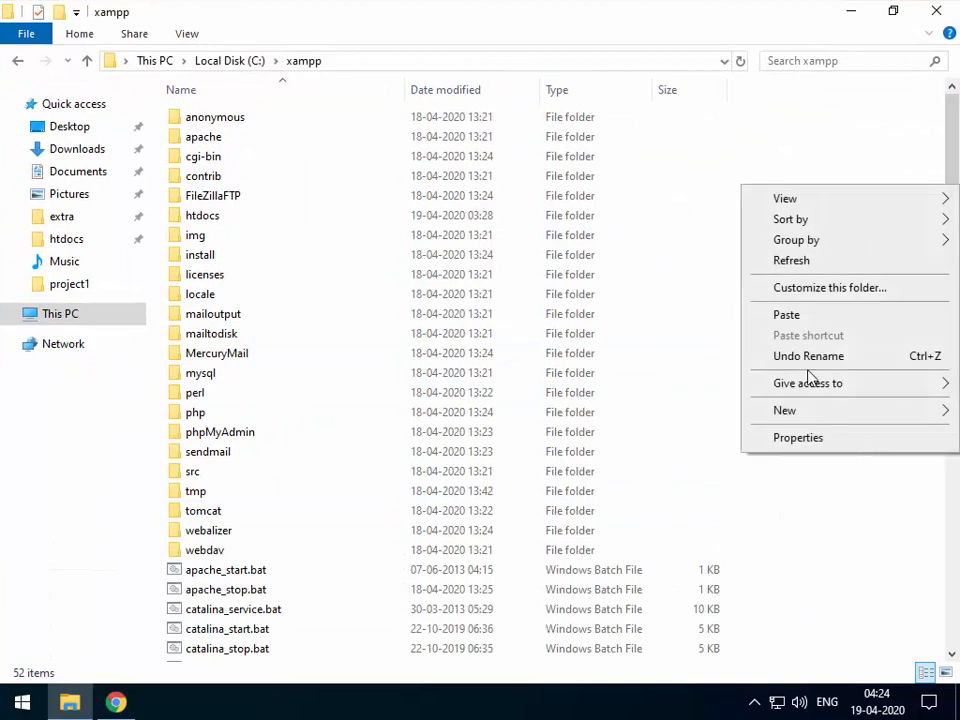
pyautogui.click(788, 318)
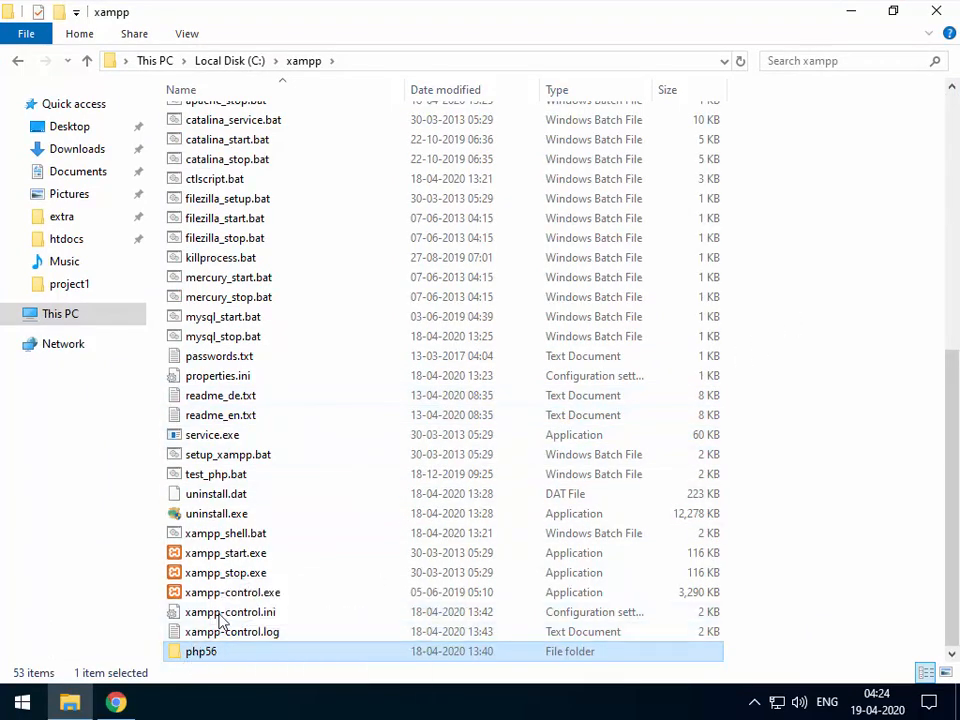
pyautogui.scroll(8, 250, 500)
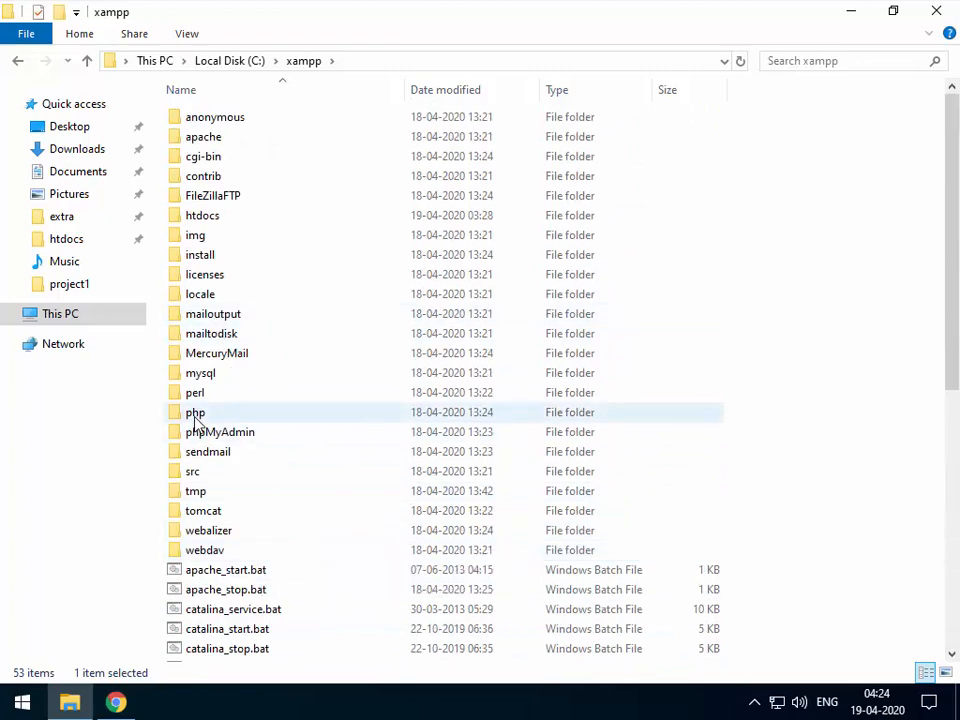
pyautogui.scroll(-8, 238, 516)
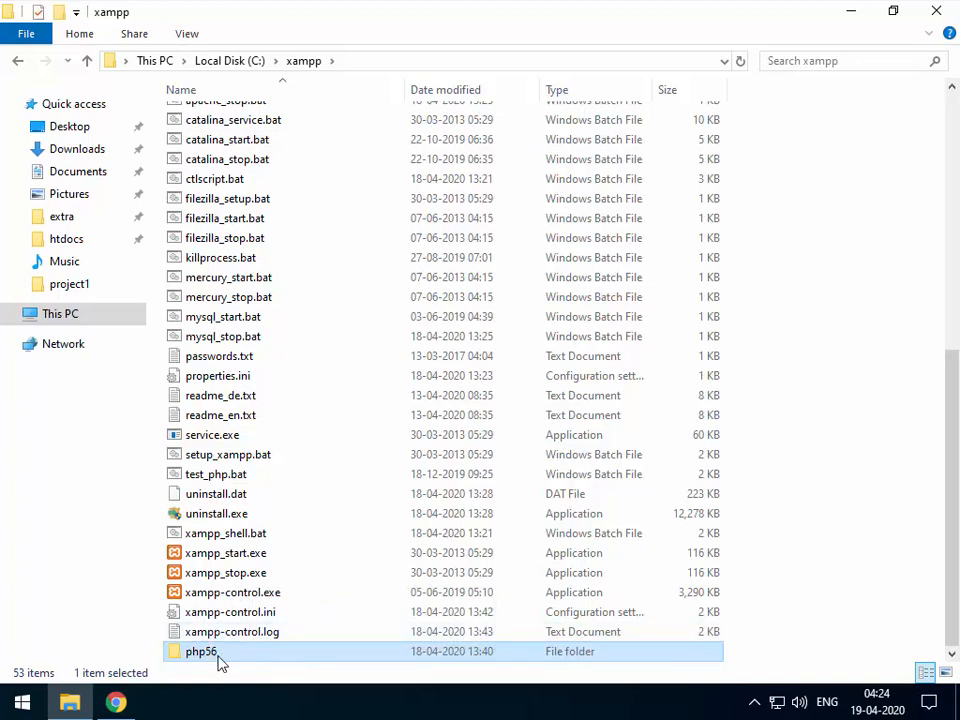
pyautogui.scroll(8, 220, 440)
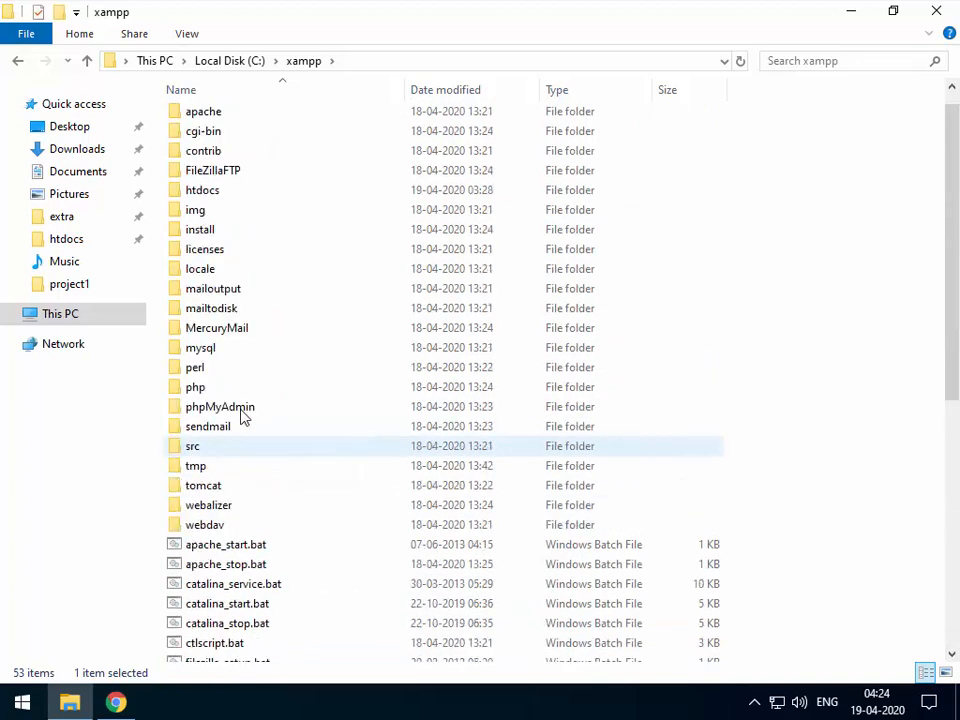
pyautogui.scroll(-7, 240, 510)
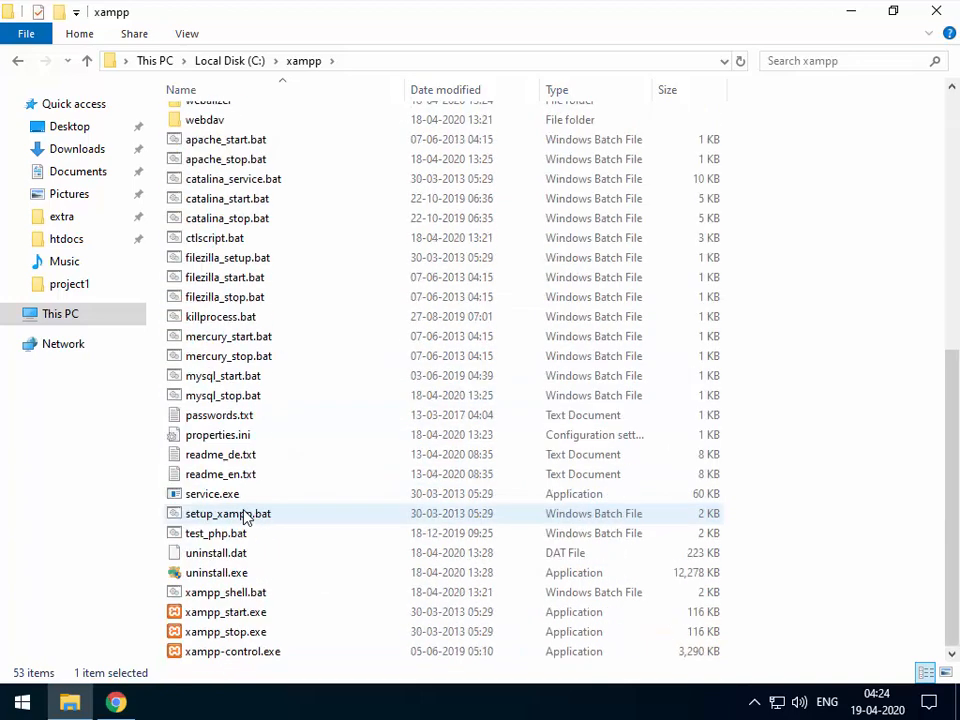
pyautogui.scroll(-1, 199, 654)
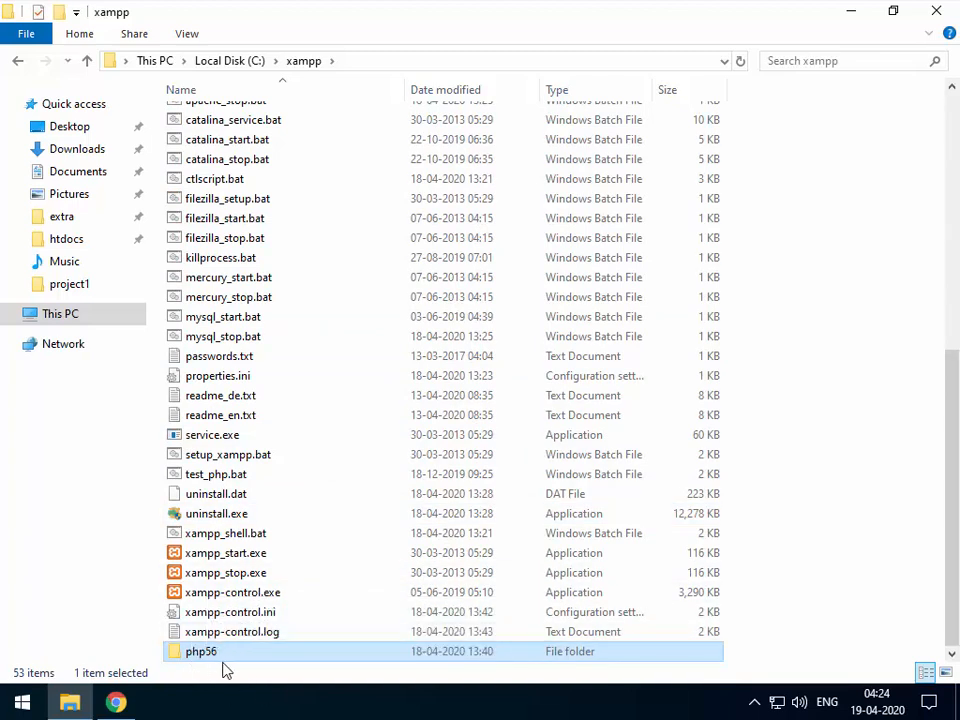
# Open the php56 folder and look through its files, including php-cgi.exe.
pyautogui.doubleClick(203, 652)
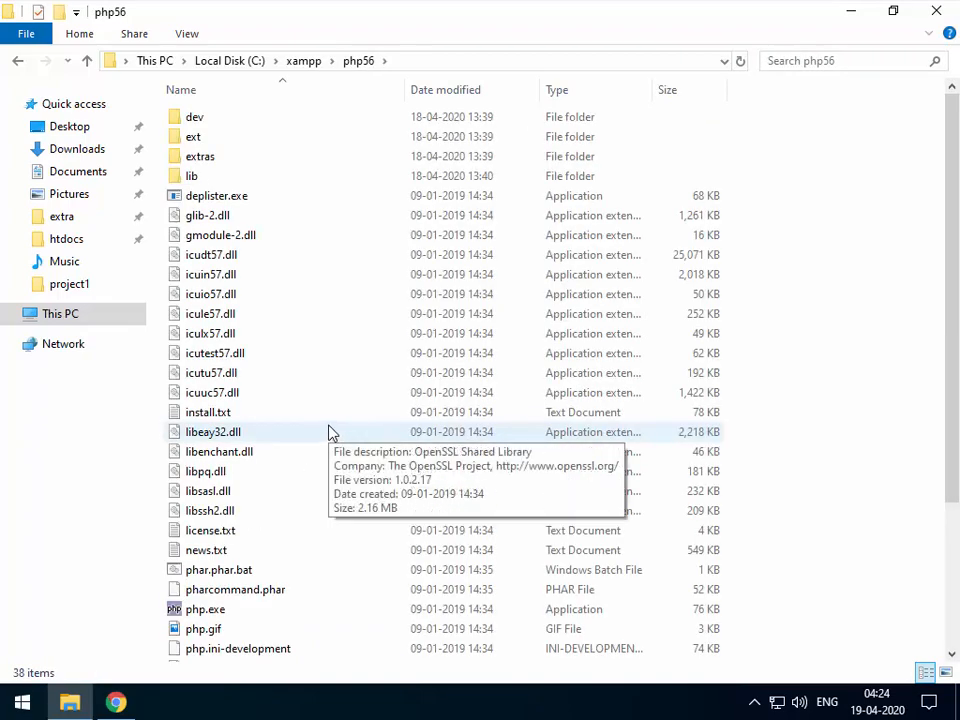
pyautogui.scroll(-3, 333, 433)
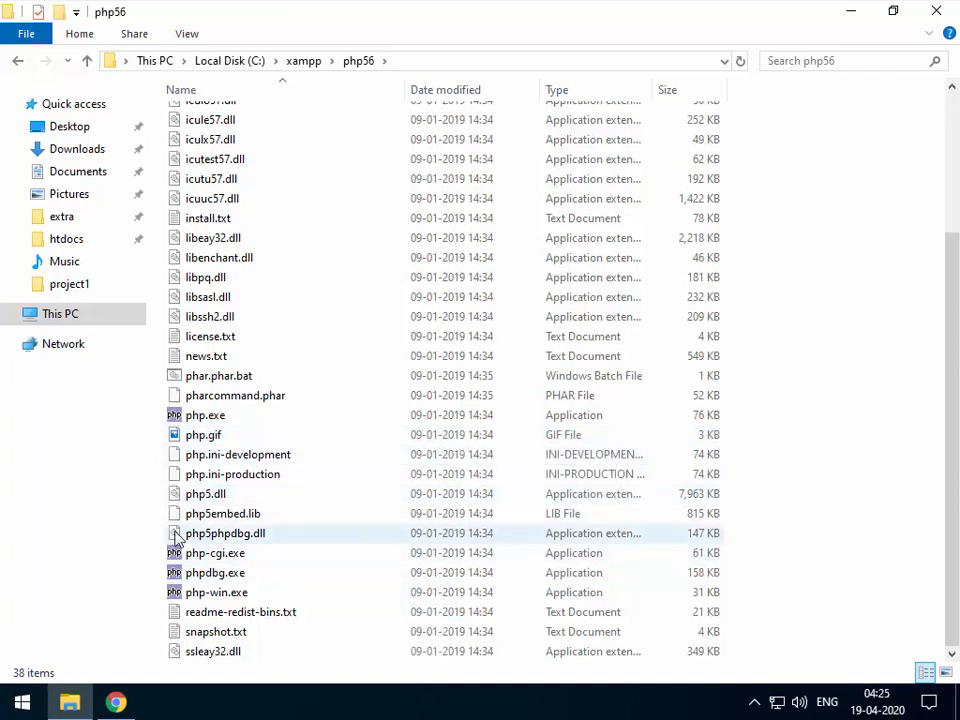
pyautogui.click(228, 562)
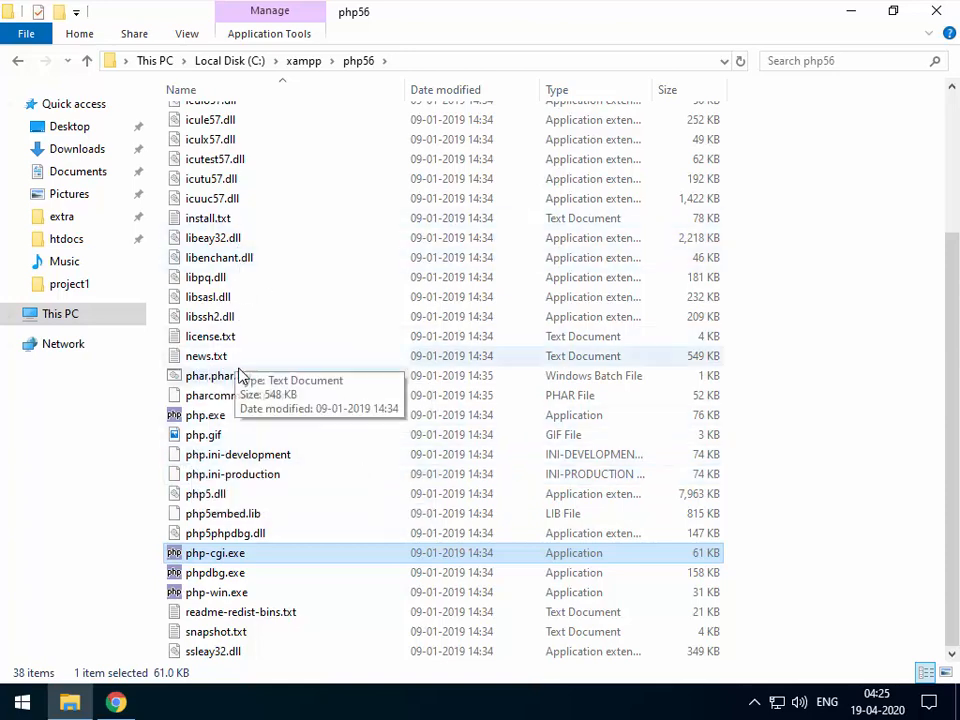
pyautogui.scroll(4, 230, 375)
pyautogui.scroll(-3, 240, 375)
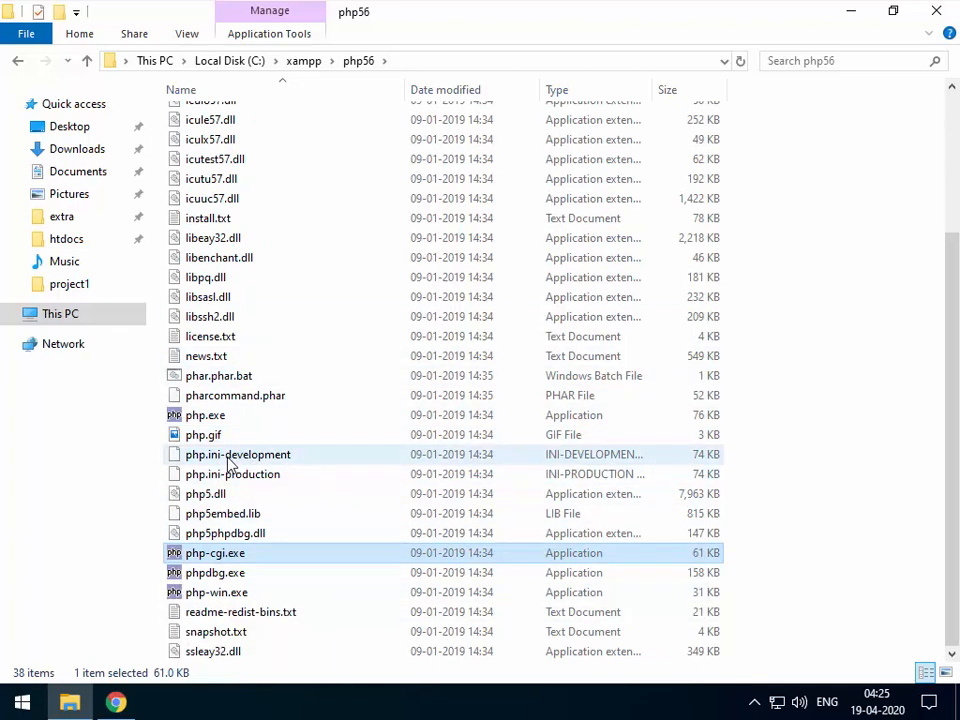
# Duplicate php.ini-development inside the php56 folder.
pyautogui.click(251, 462)
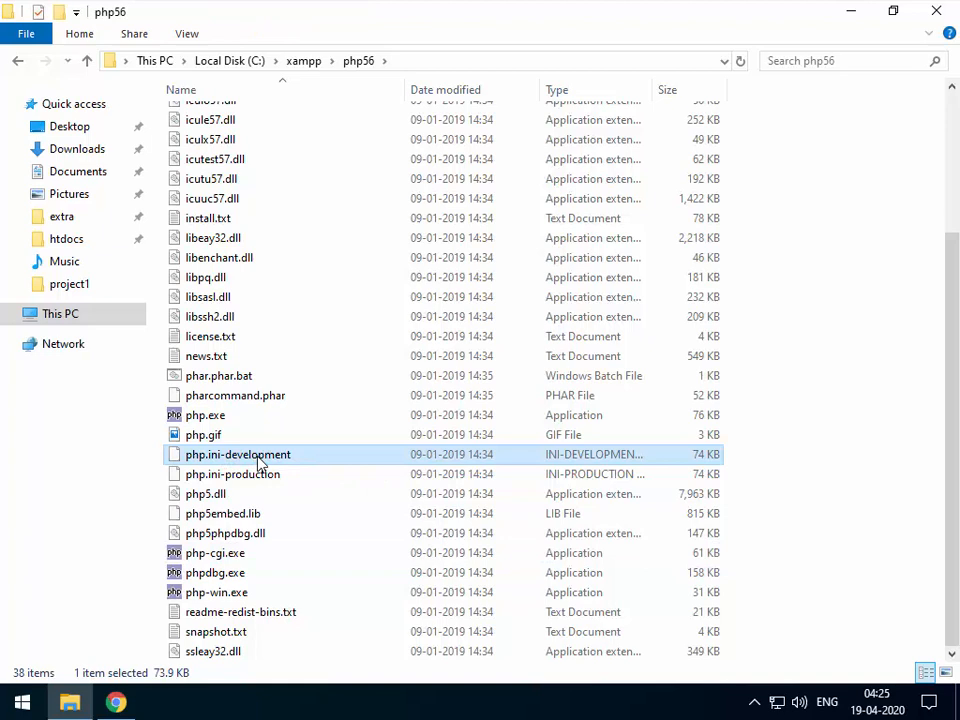
pyautogui.rightClick(258, 461)
pyautogui.click(306, 356)
pyautogui.rightClick(766, 446)
pyautogui.click(786, 310)
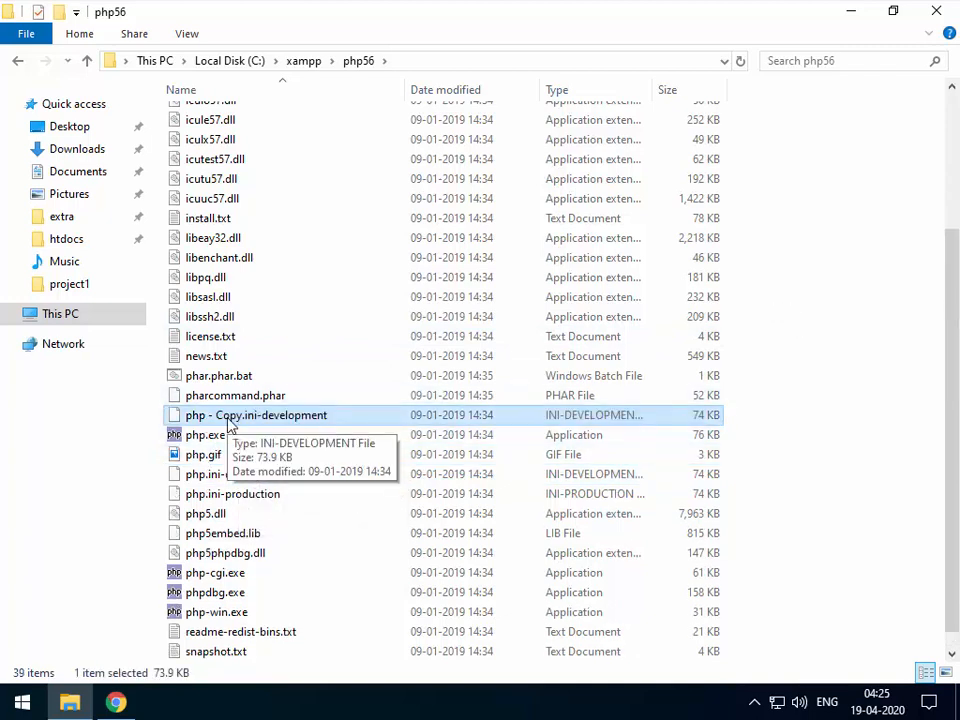
# Rename the copy to php.ini, accept the extension change, and open it in Notepad.
pyautogui.click(229, 416)
pyautogui.moveTo(209, 420); pyautogui.dragTo(372, 422)
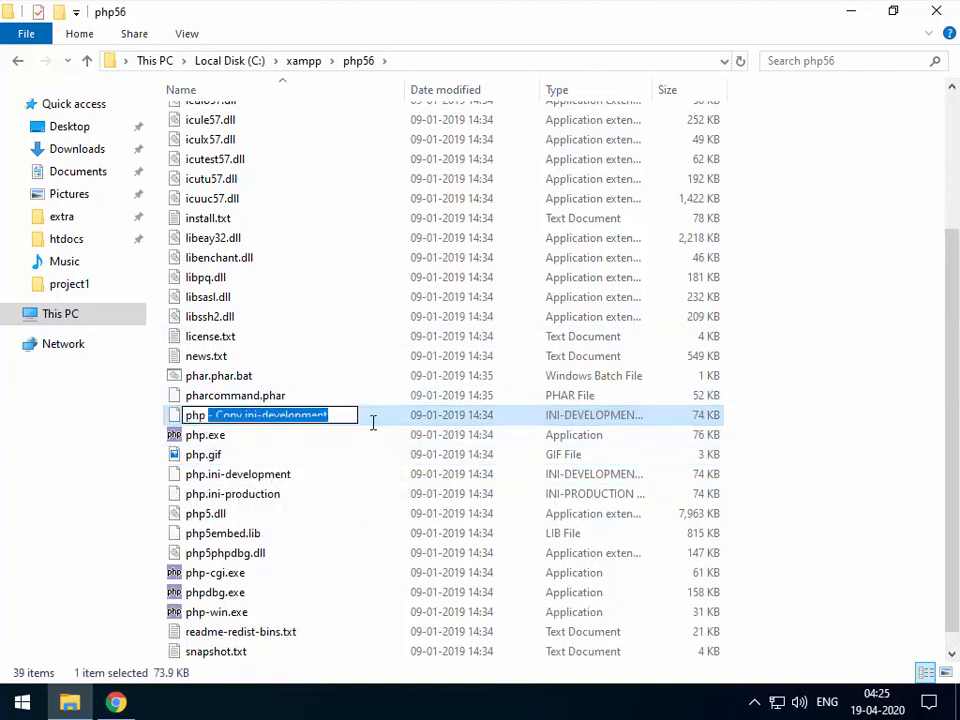
pyautogui.press('BackSpace')
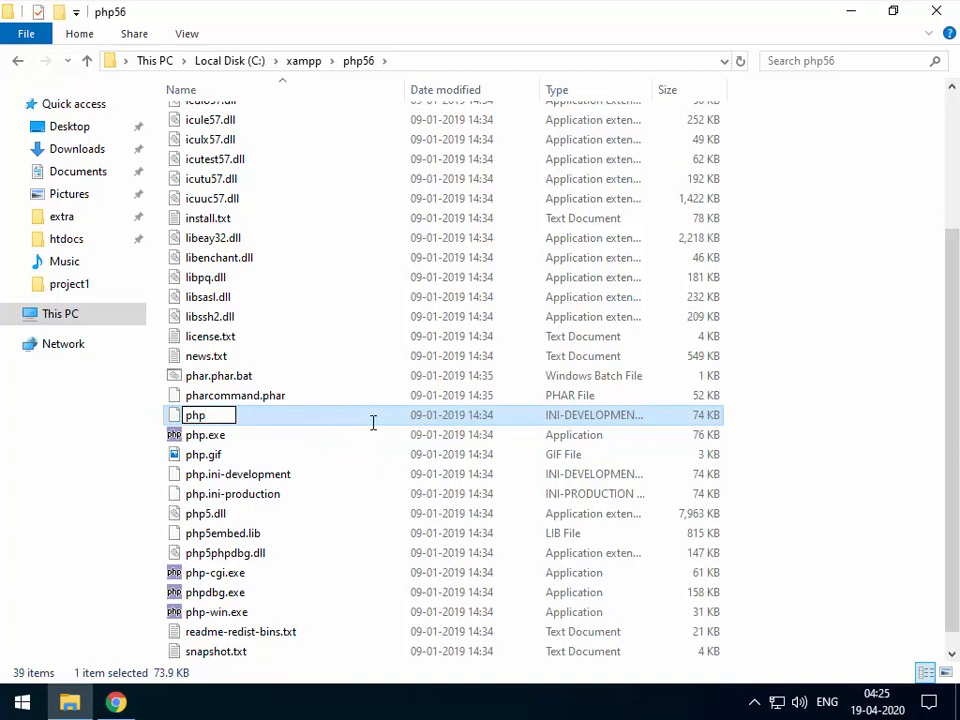
pyautogui.write('.ini')
pyautogui.press('Return')
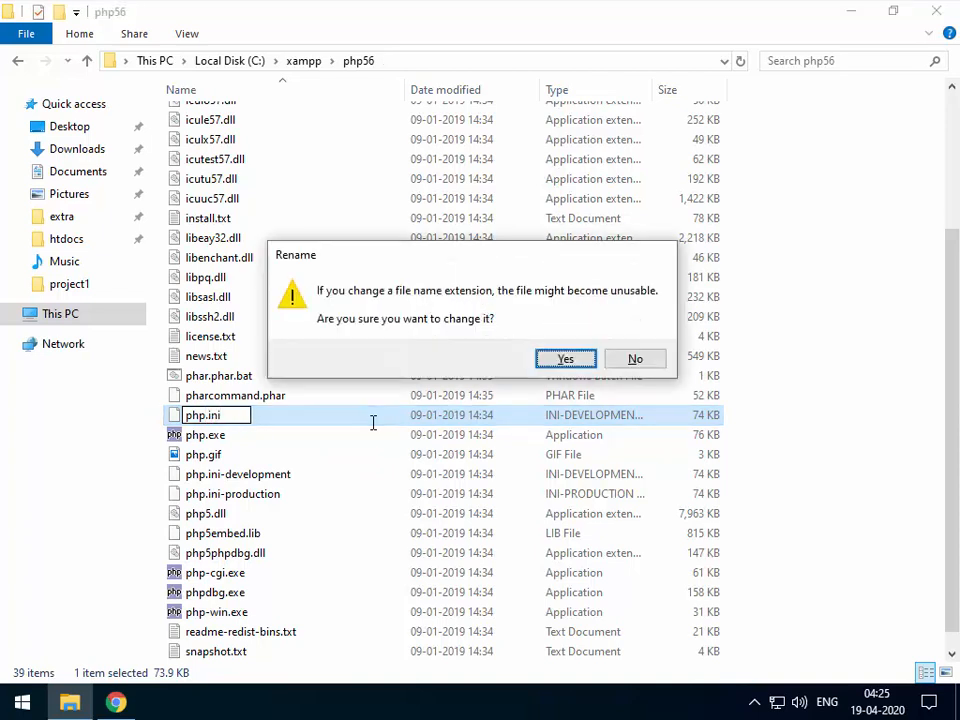
pyautogui.click(566, 360)
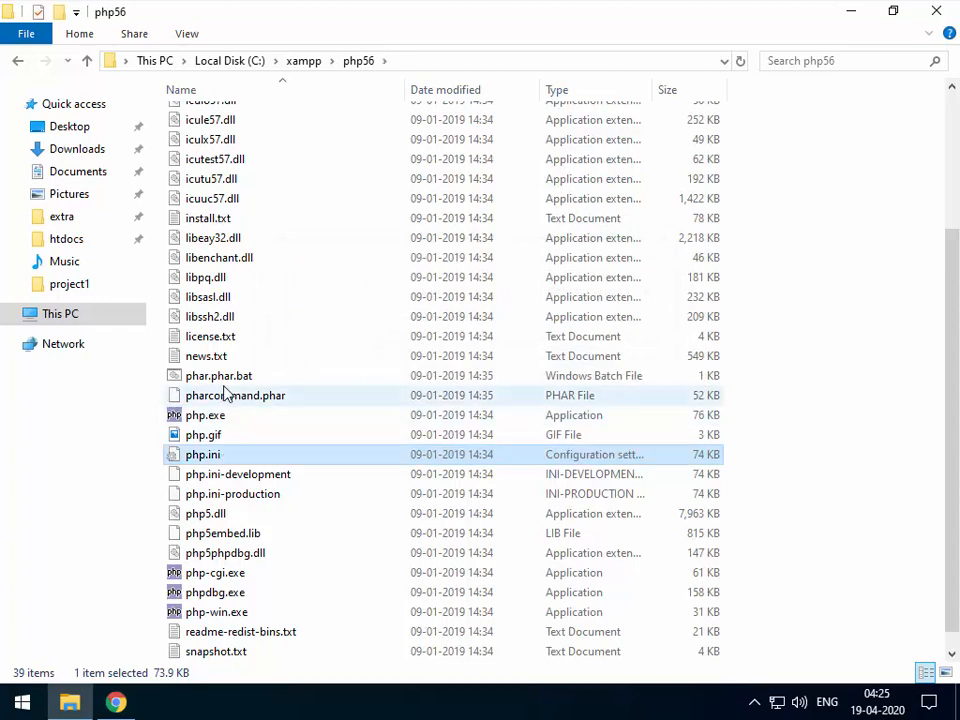
pyautogui.rightClick(200, 460)
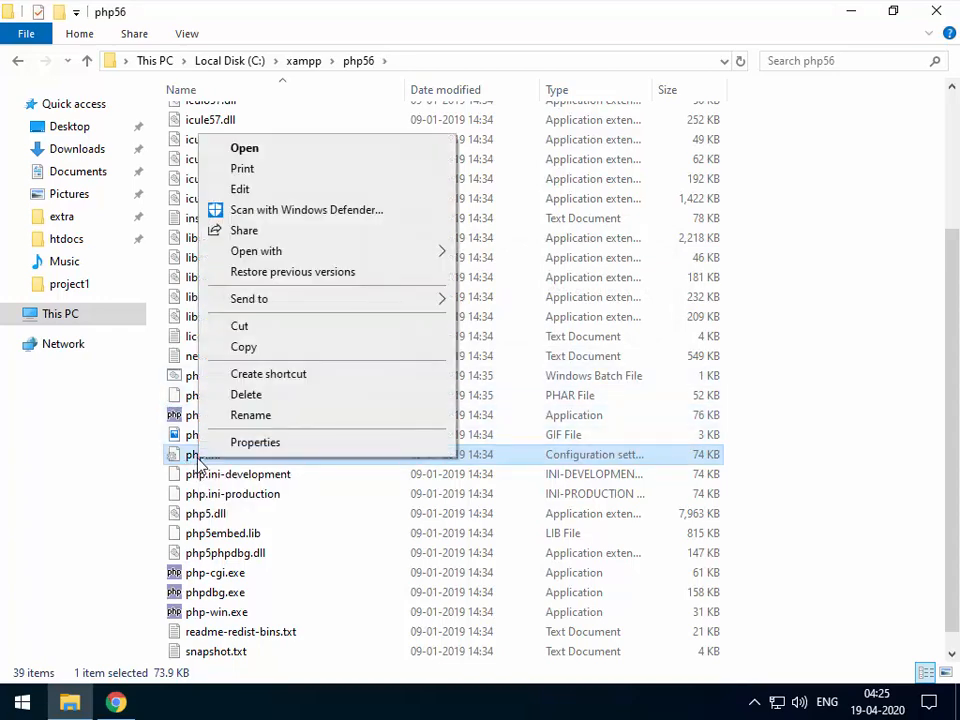
pyautogui.click(241, 189)
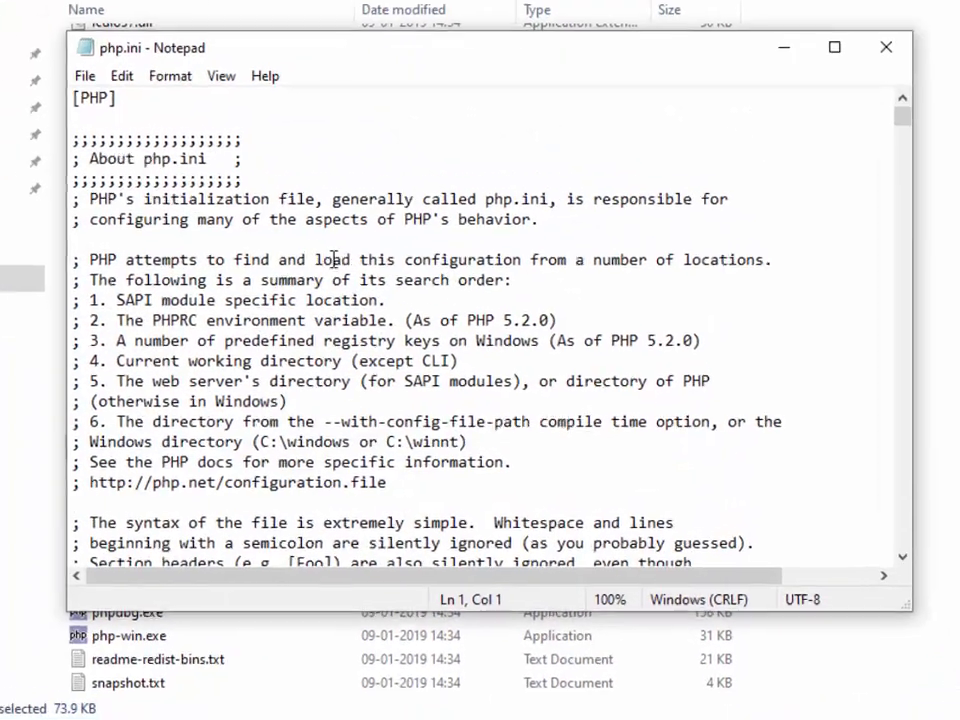
# Read down through the new php.ini contents in Notepad.
pyautogui.click(387, 298)
pyautogui.scroll(-4, 387, 298)
pyautogui.scroll(-20, 297, 233)
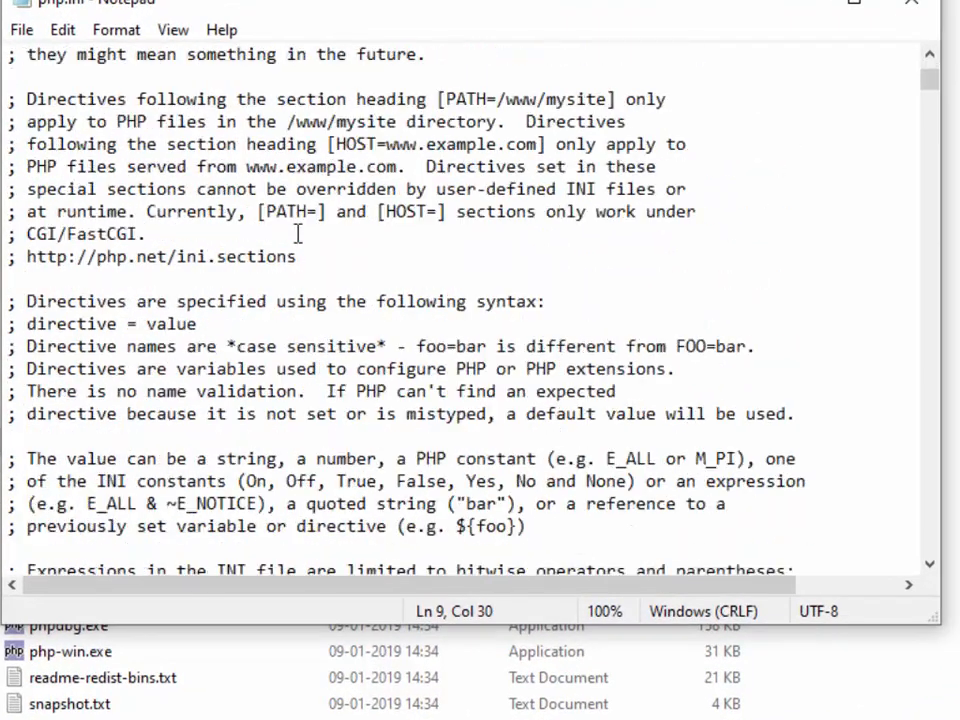
pyautogui.scroll(-19, 297, 233)
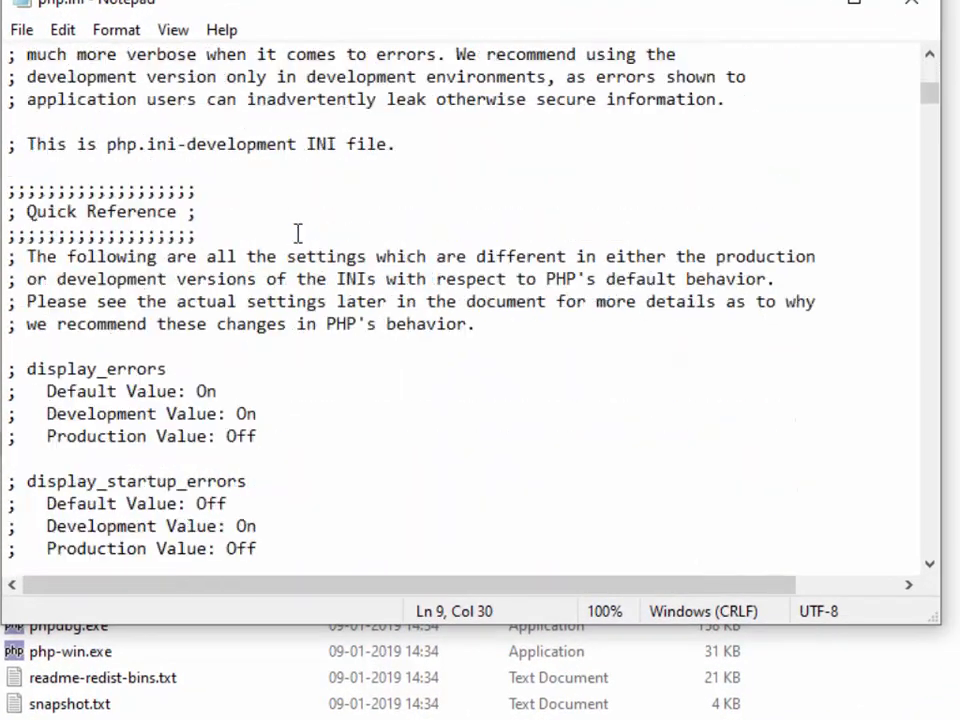
pyautogui.scroll(-13, 297, 233)
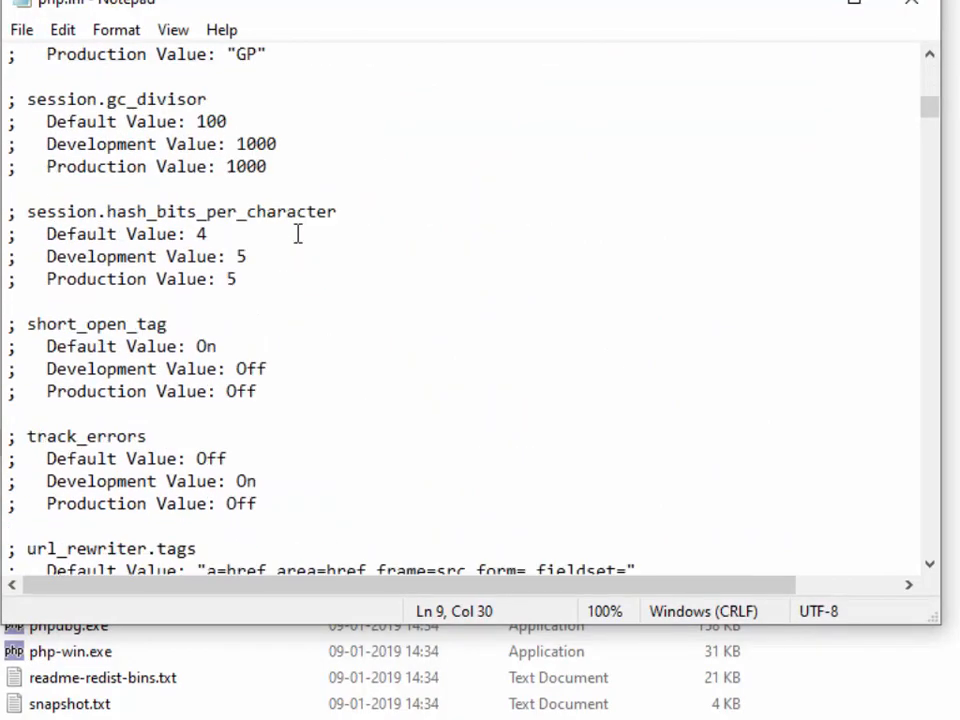
pyautogui.scroll(-16, 297, 233)
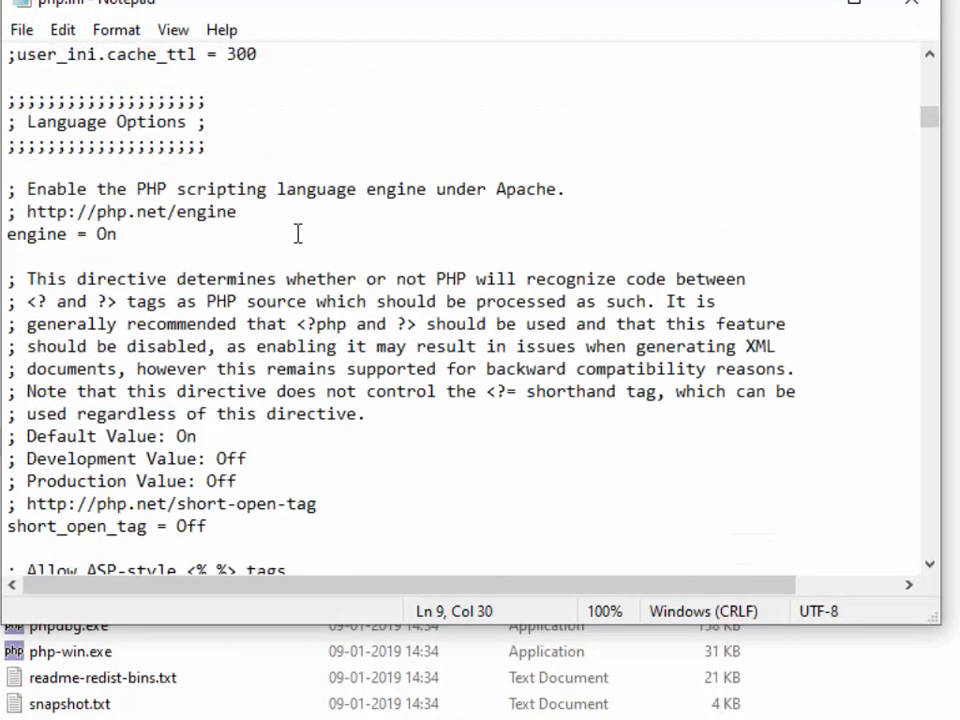
pyautogui.scroll(-2, 297, 233)
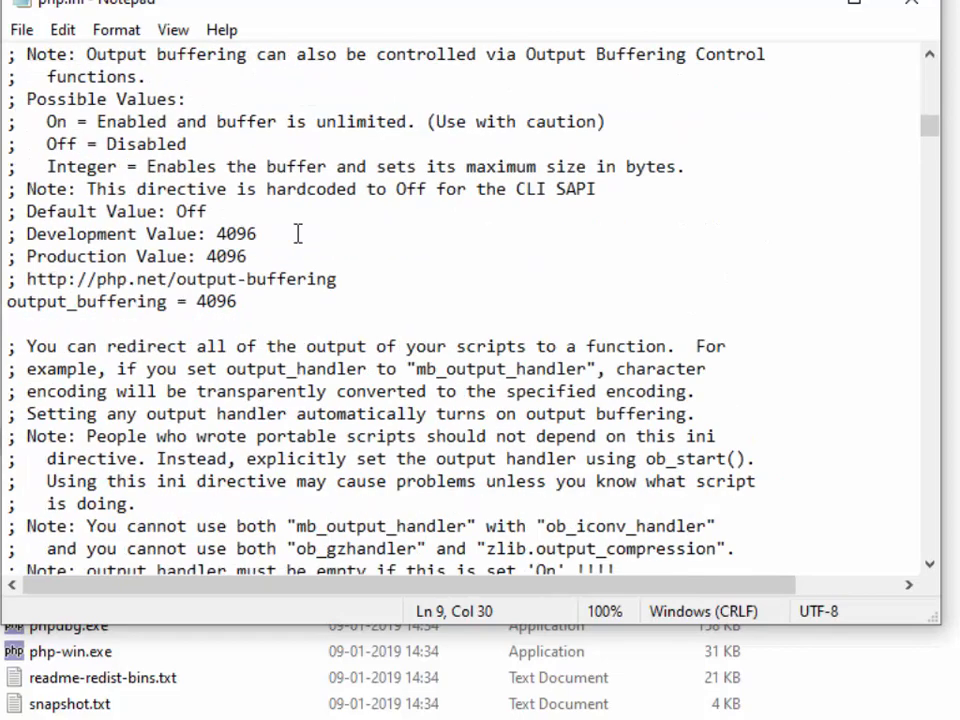
pyautogui.scroll(-10, 308, 275)
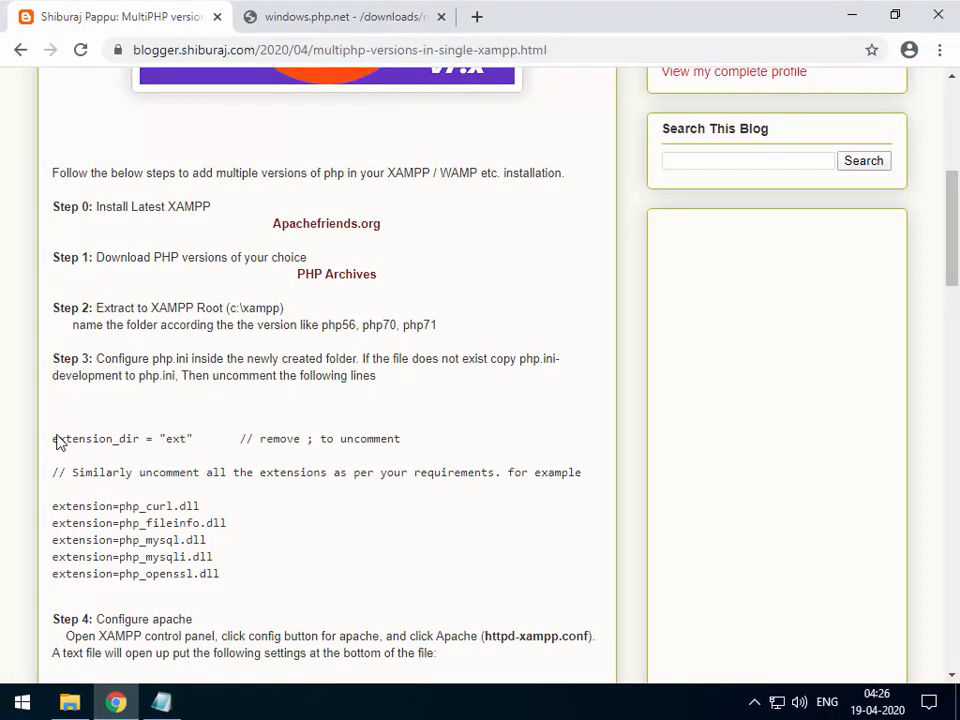
# Copy the extension_dir = "ext" line from the blog's Step 3 and return to Notepad.
pyautogui.moveTo(54, 448); pyautogui.dragTo(193, 449)
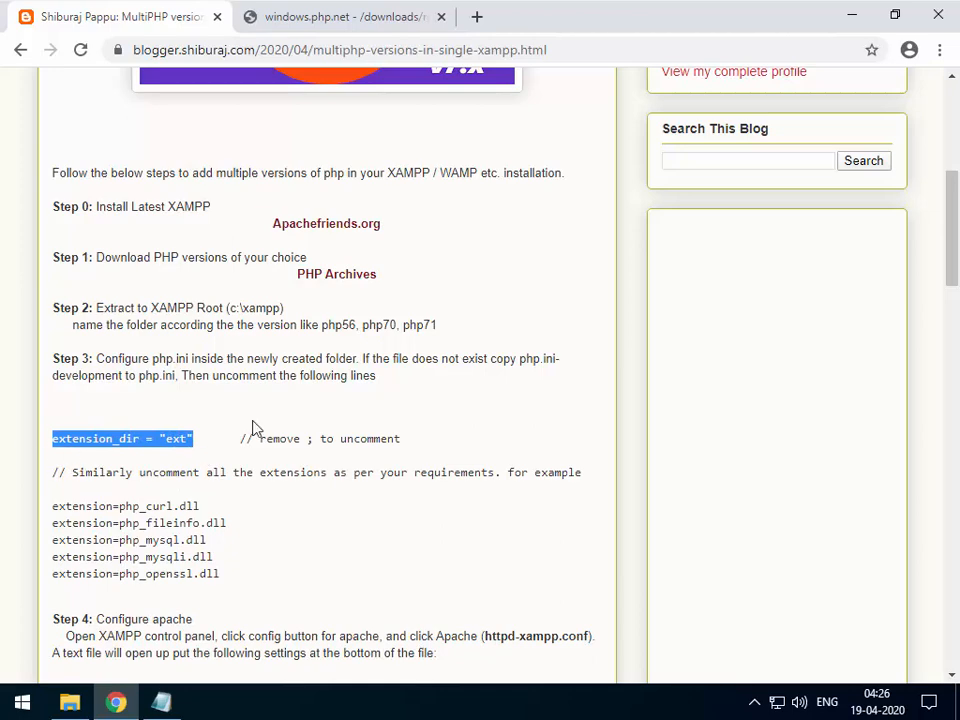
pyautogui.click(161, 702)
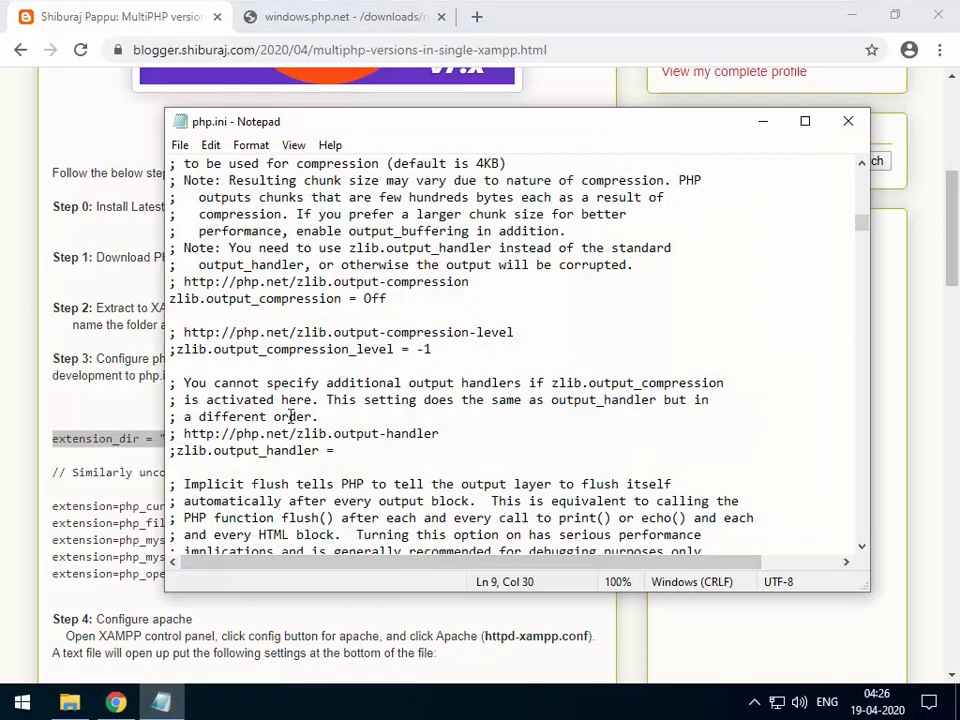
# Find the extension_dir = "ext" line in php.ini and uncomment it.
pyautogui.click(313, 383)
pyautogui.hotkey('ctrl', 'f')
pyautogui.hotkey('ctrl', 'v')
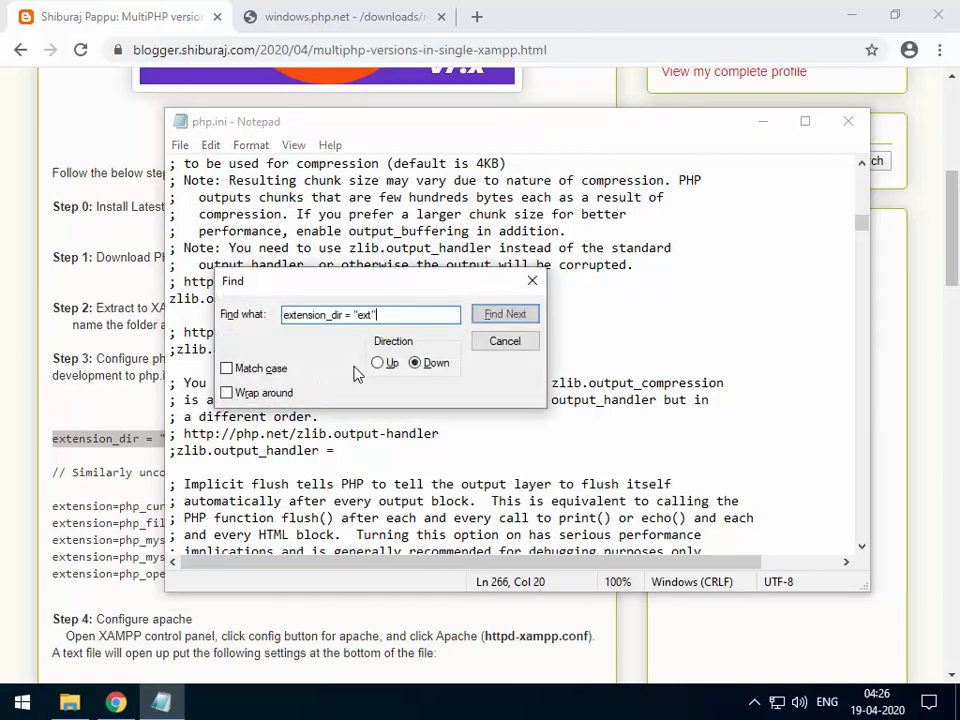
pyautogui.click(530, 314)
pyautogui.click(532, 284)
pyautogui.scroll(-3, 200, 433)
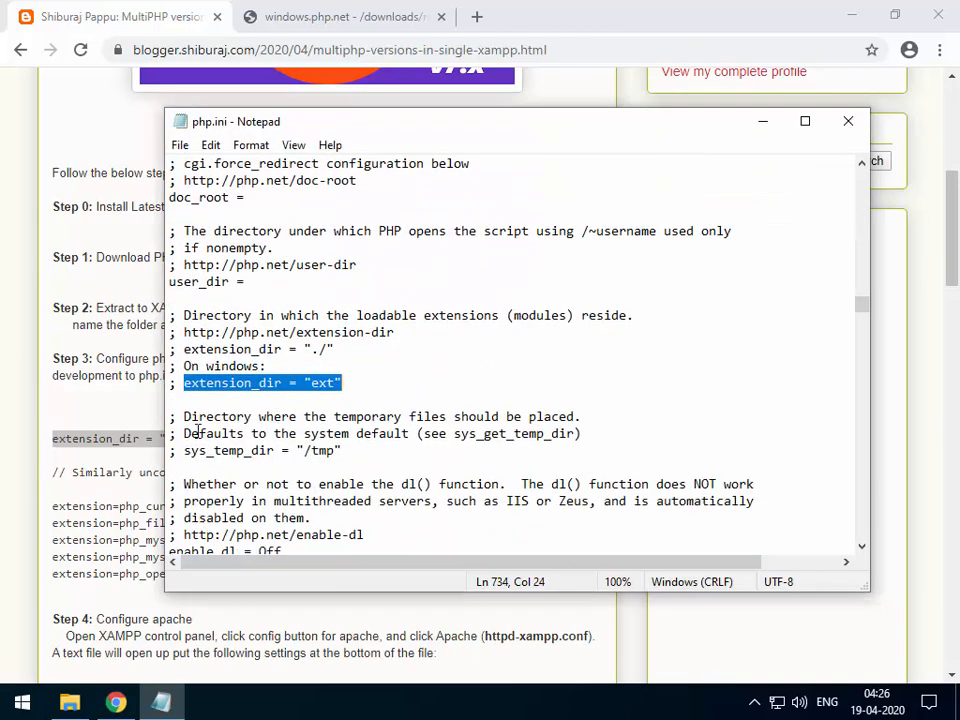
pyautogui.click(174, 383)
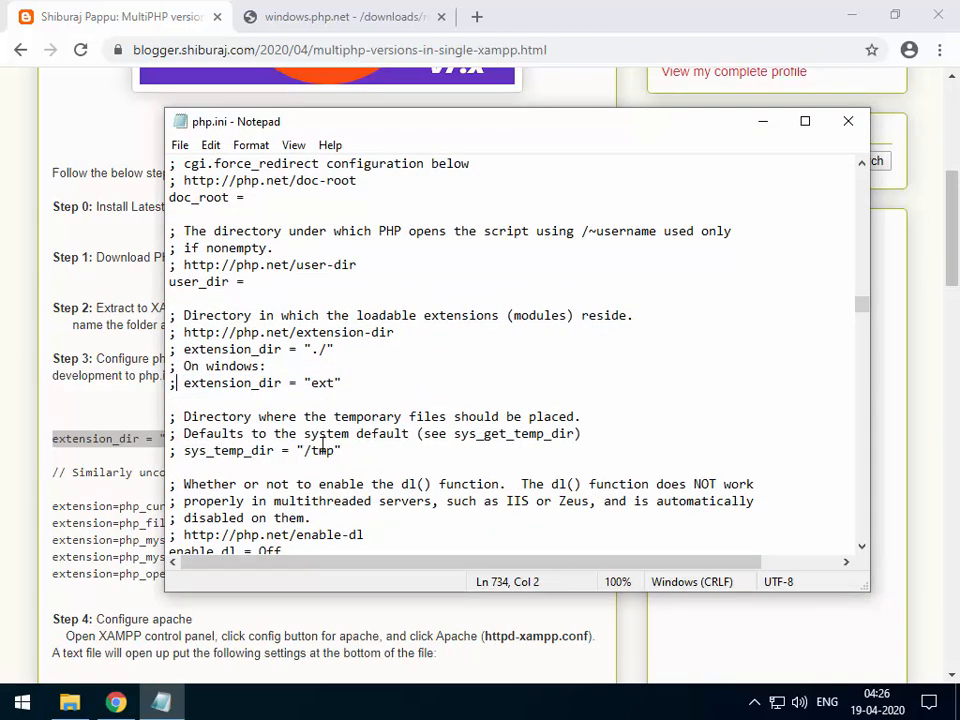
pyautogui.press('BackSpace')
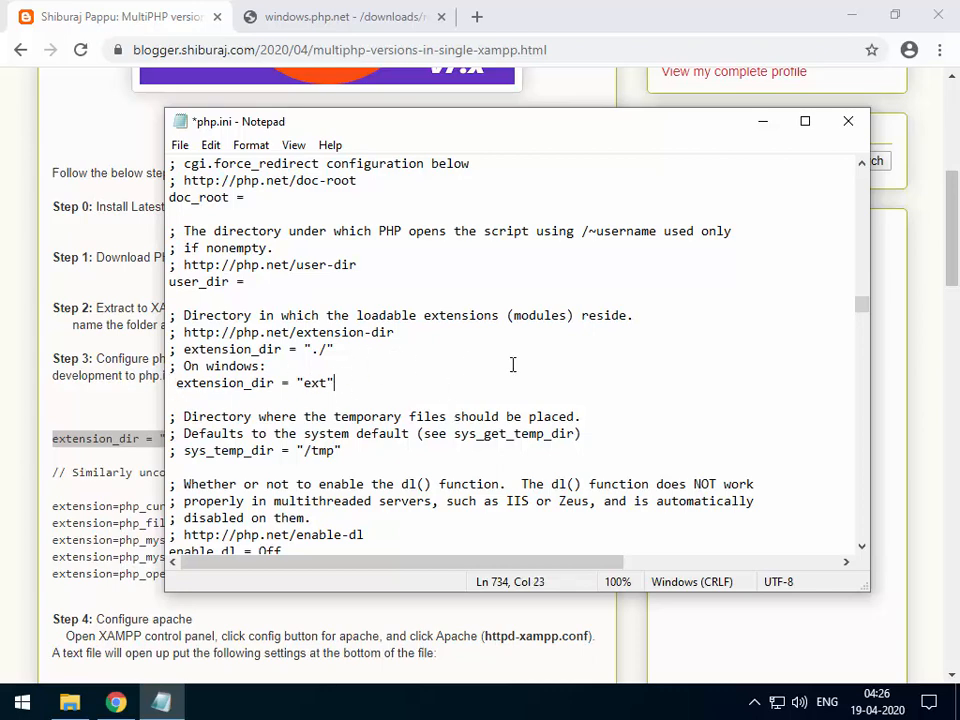
# Scroll down to the Dynamic Extensions section's commented php_*.dll lines.
pyautogui.scroll(-1, 347, 422)
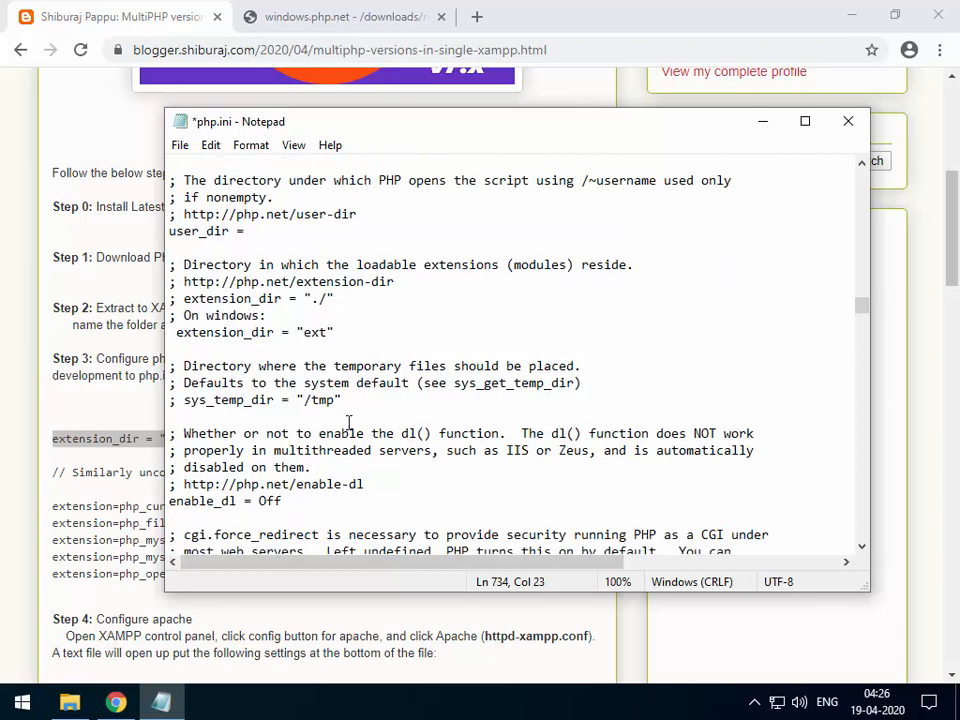
pyautogui.scroll(-10, 349, 422)
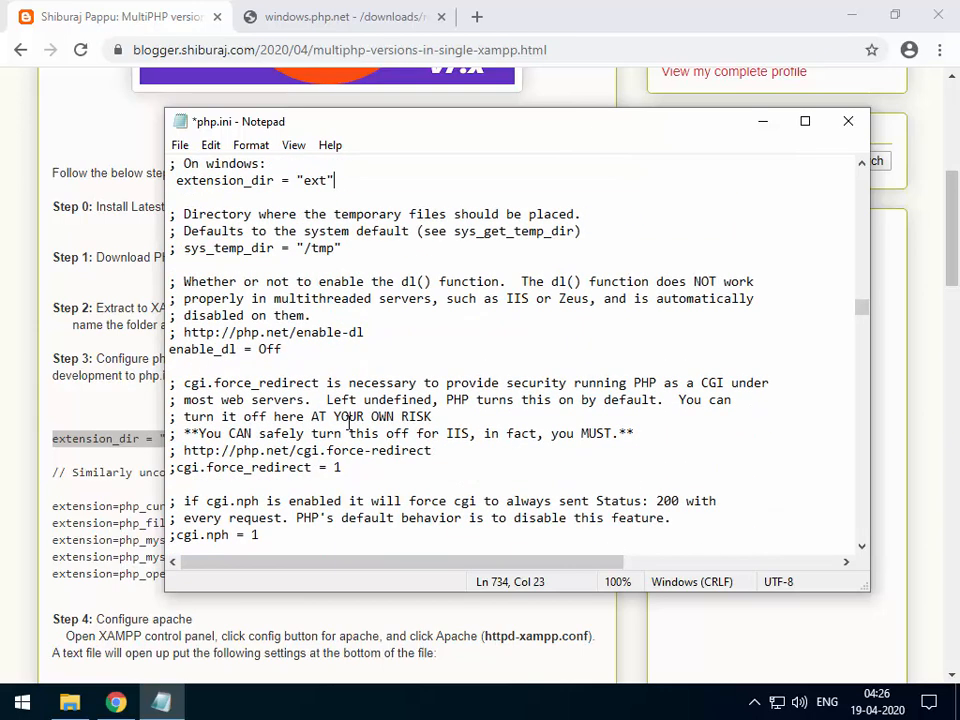
pyautogui.scroll(-18, 353, 422)
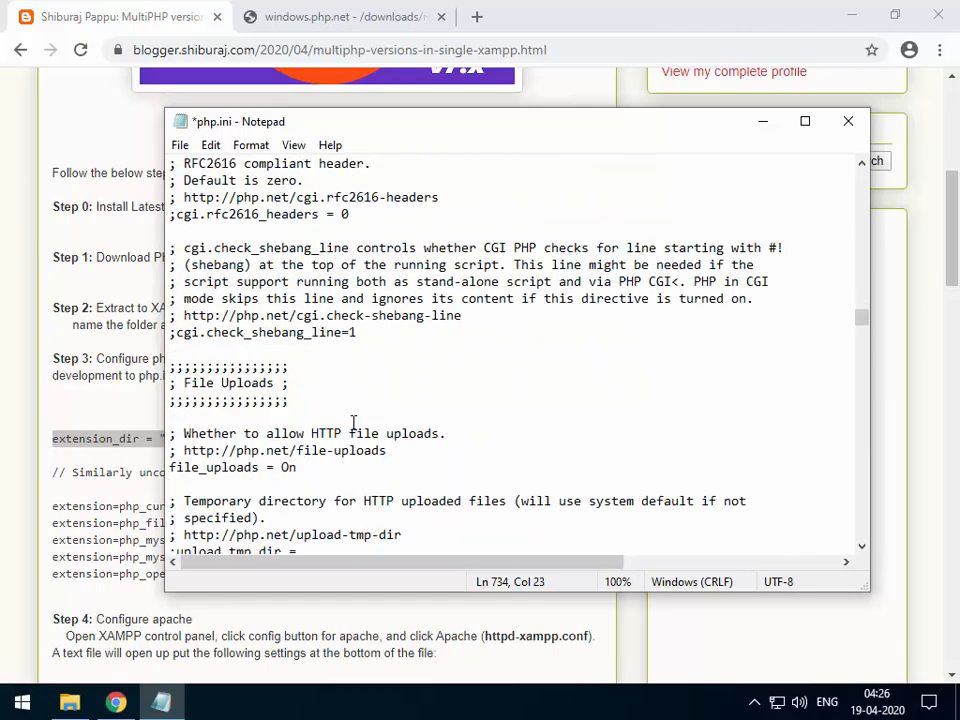
pyautogui.scroll(-12, 353, 422)
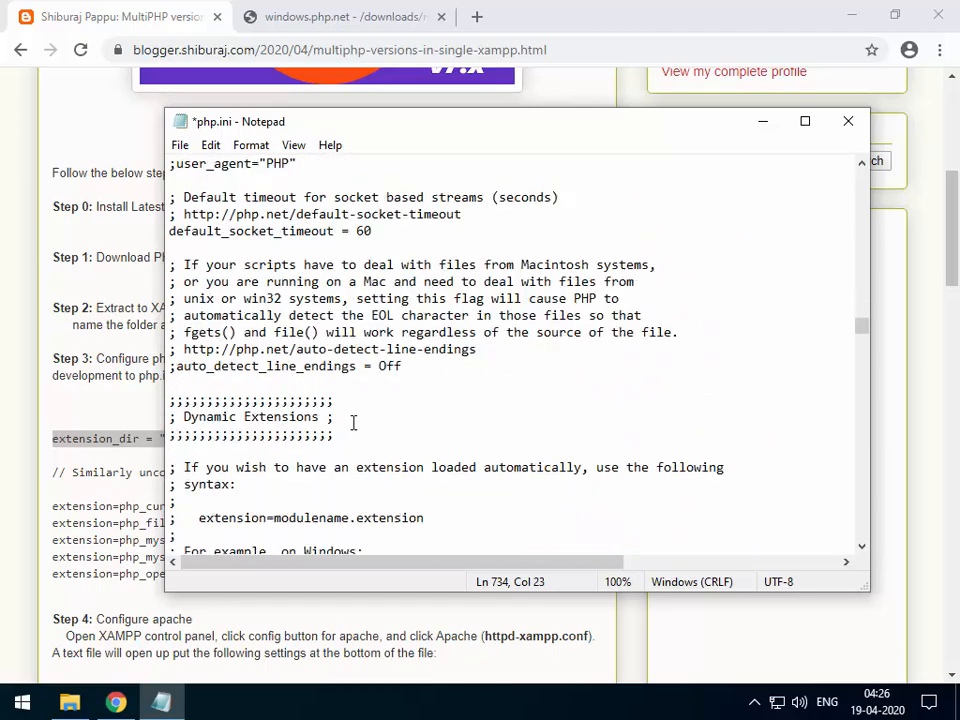
pyautogui.scroll(-3, 353, 422)
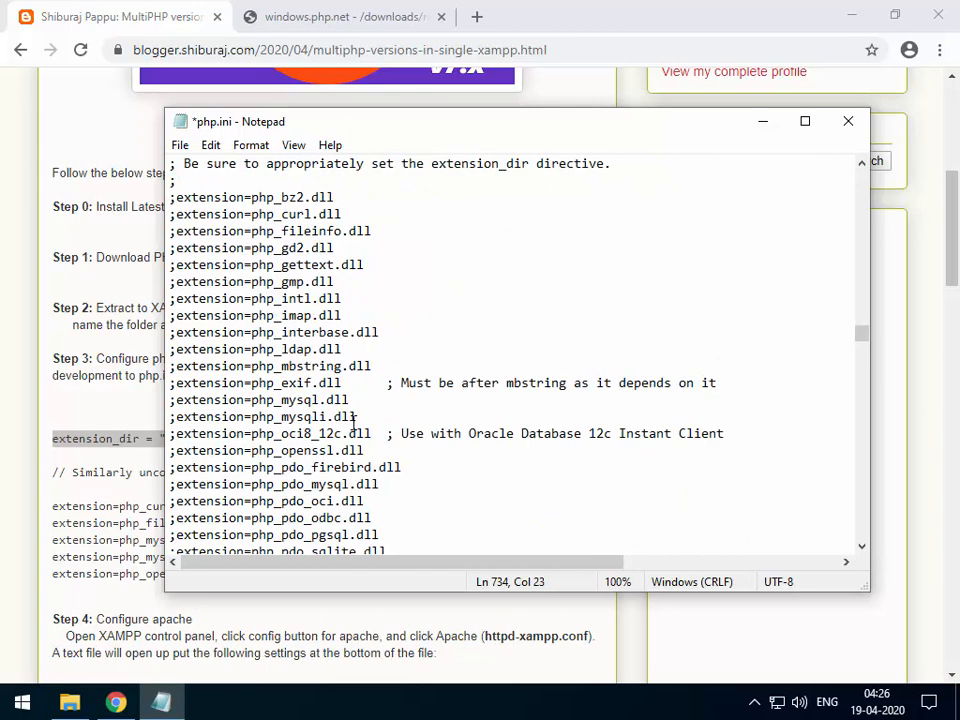
pyautogui.scroll(-6, 285, 455)
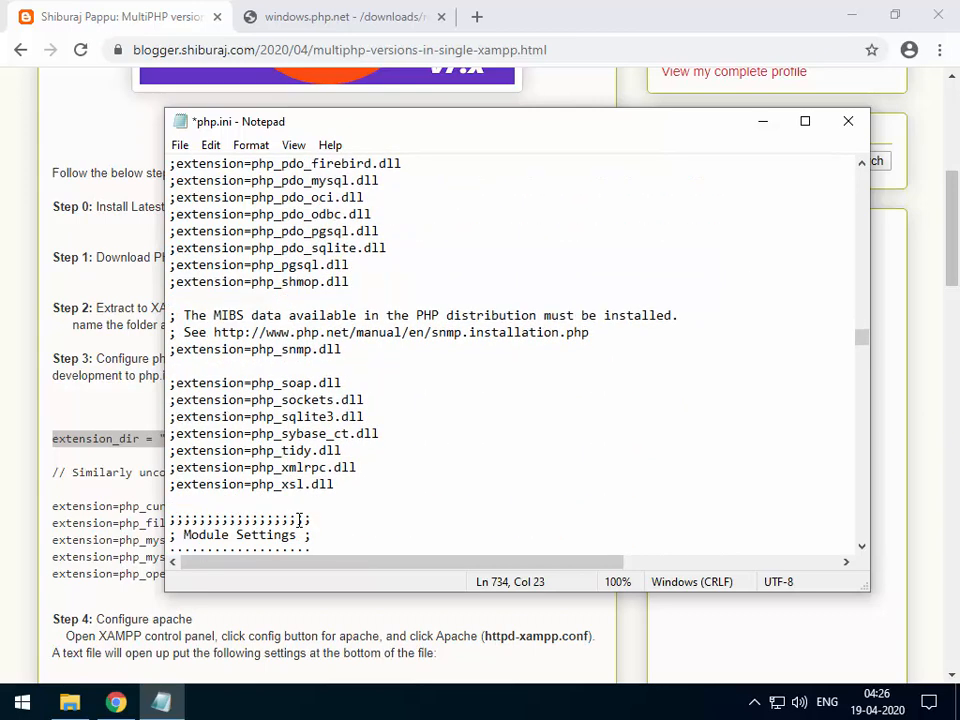
pyautogui.scroll(7, 299, 519)
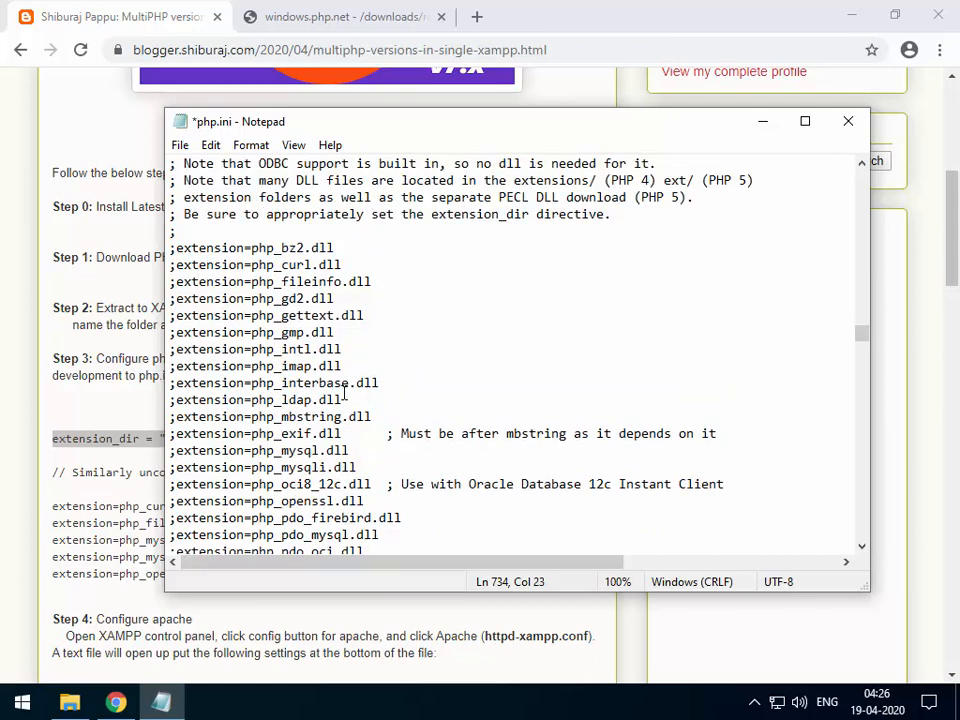
pyautogui.scroll(-2, 285, 490)
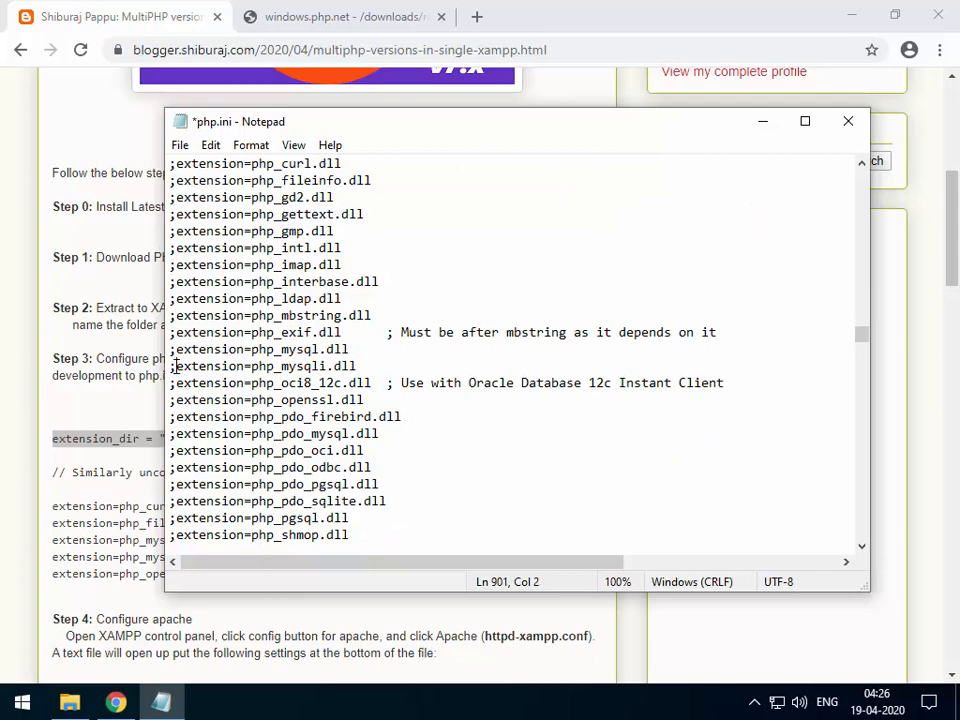
# Uncomment the php_mysqli.dll and php_mysql.dll extension lines.
pyautogui.press('BackSpace')
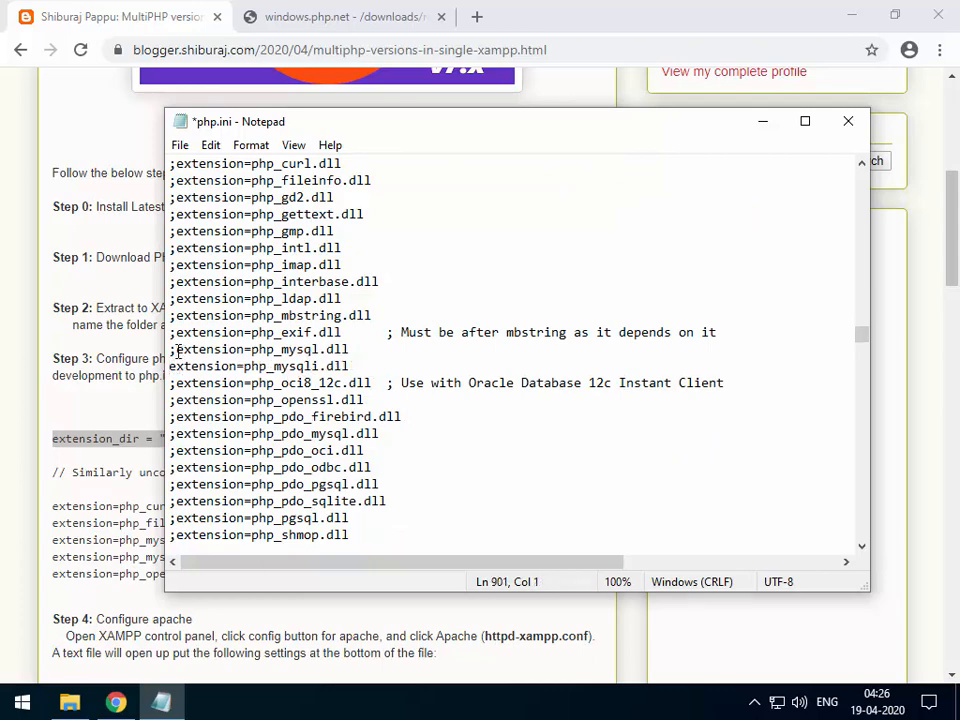
pyautogui.press('BackSpace')
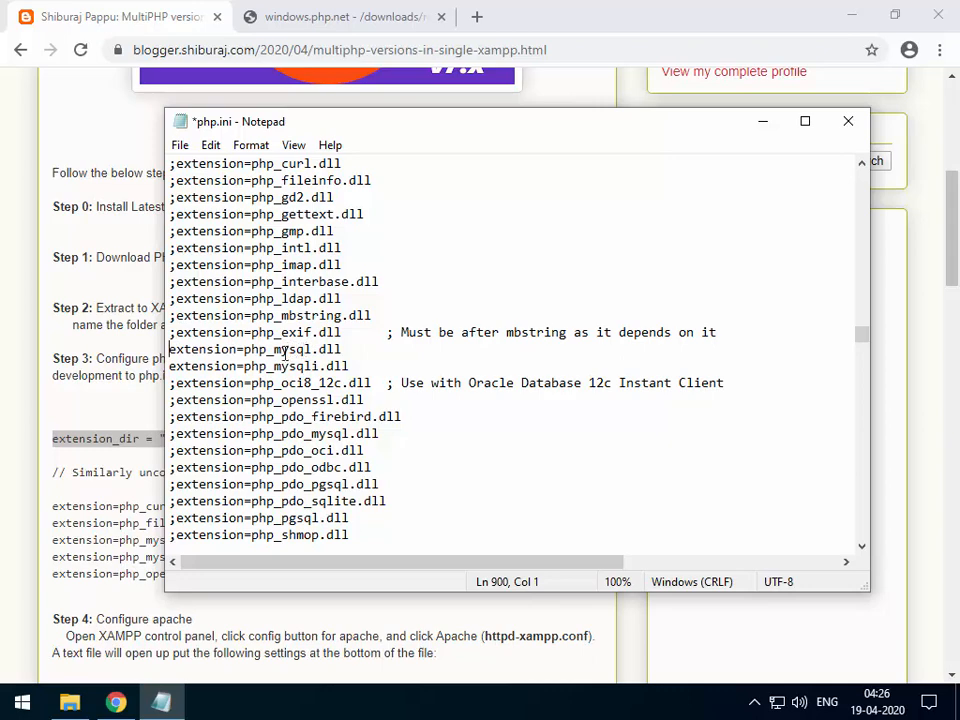
pyautogui.moveTo(344, 349); pyautogui.dragTo(164, 353)
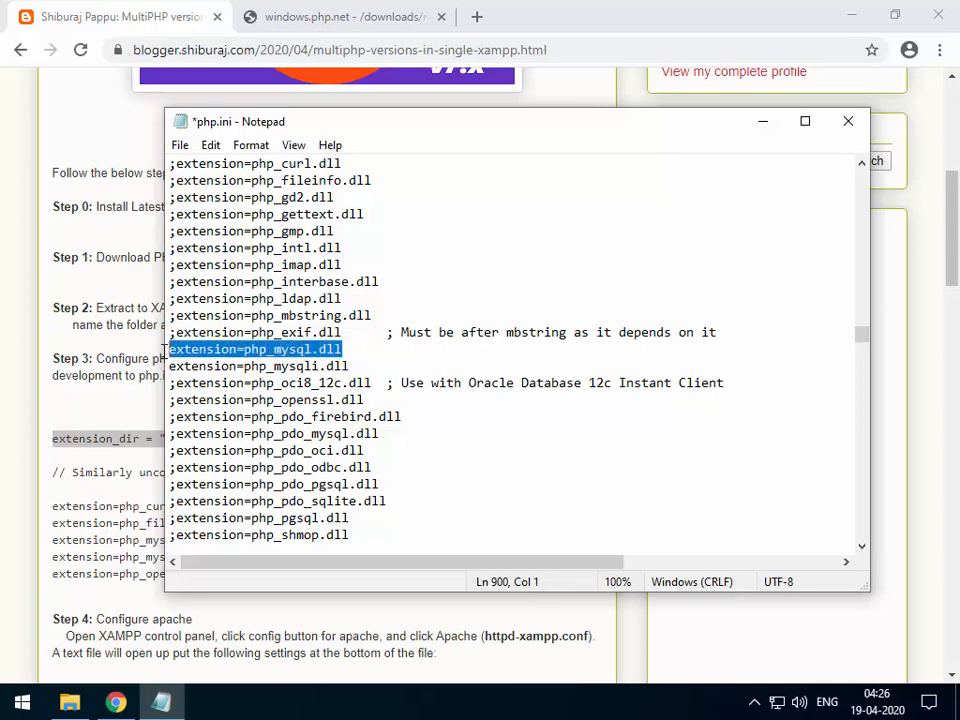
pyautogui.moveTo(346, 349); pyautogui.dragTo(150, 356)
pyautogui.moveTo(340, 349); pyautogui.dragTo(168, 350)
pyautogui.click(324, 352)
pyautogui.moveTo(356, 350); pyautogui.dragTo(167, 350)
pyautogui.click(214, 350)
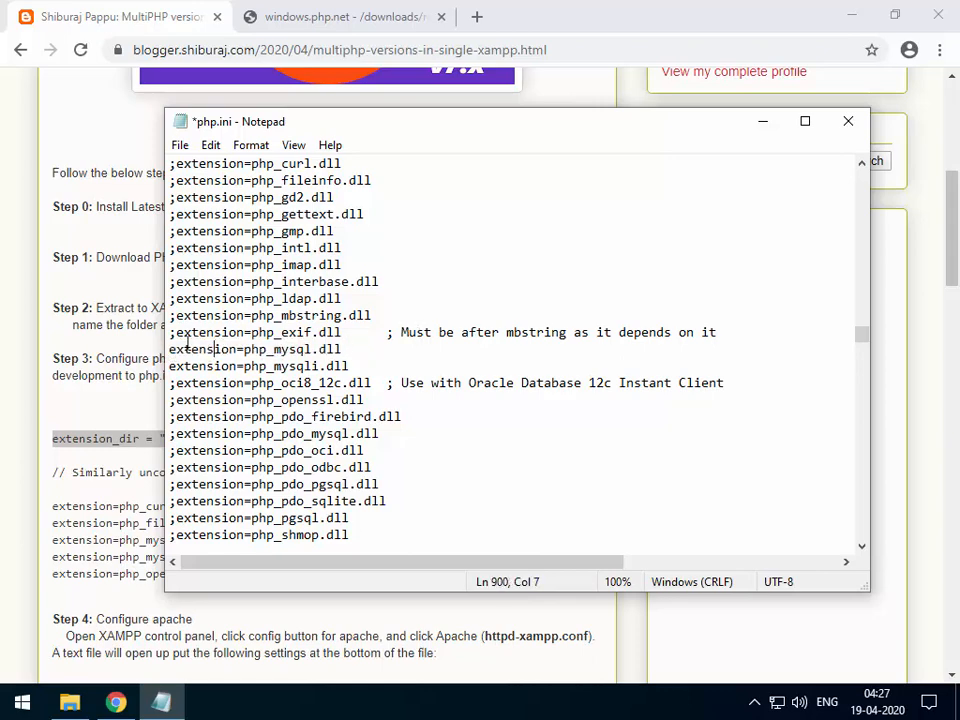
# Uncomment the php_fileinfo.dll, php_curl.dll and php_pdo_sqlite.dll extension lines.
pyautogui.scroll(2, 276, 257)
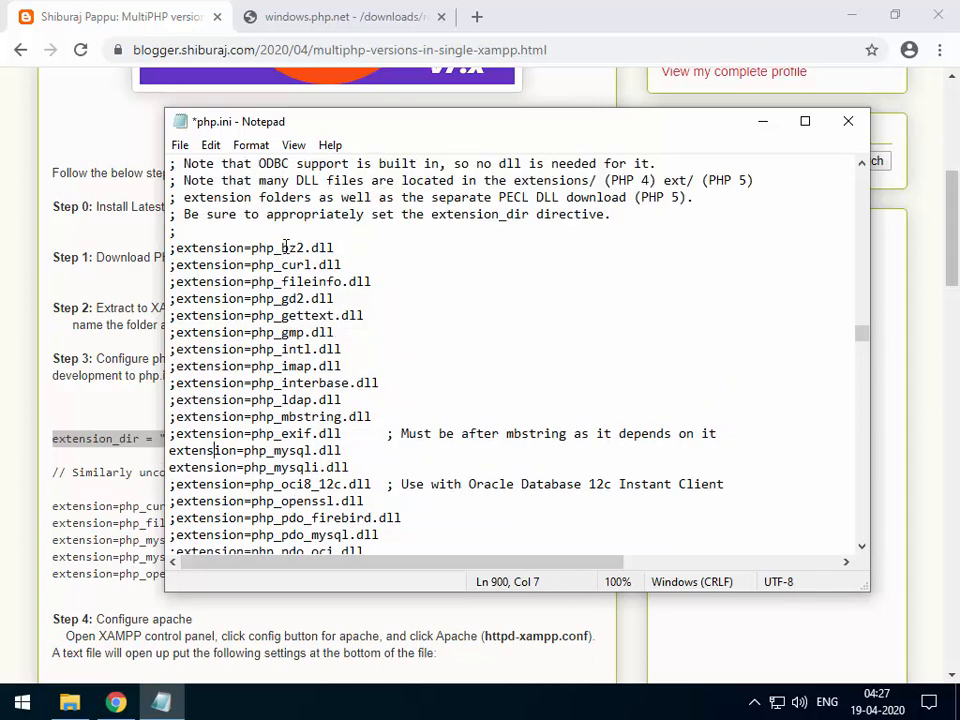
pyautogui.click(176, 283)
pyautogui.press('BackSpace')
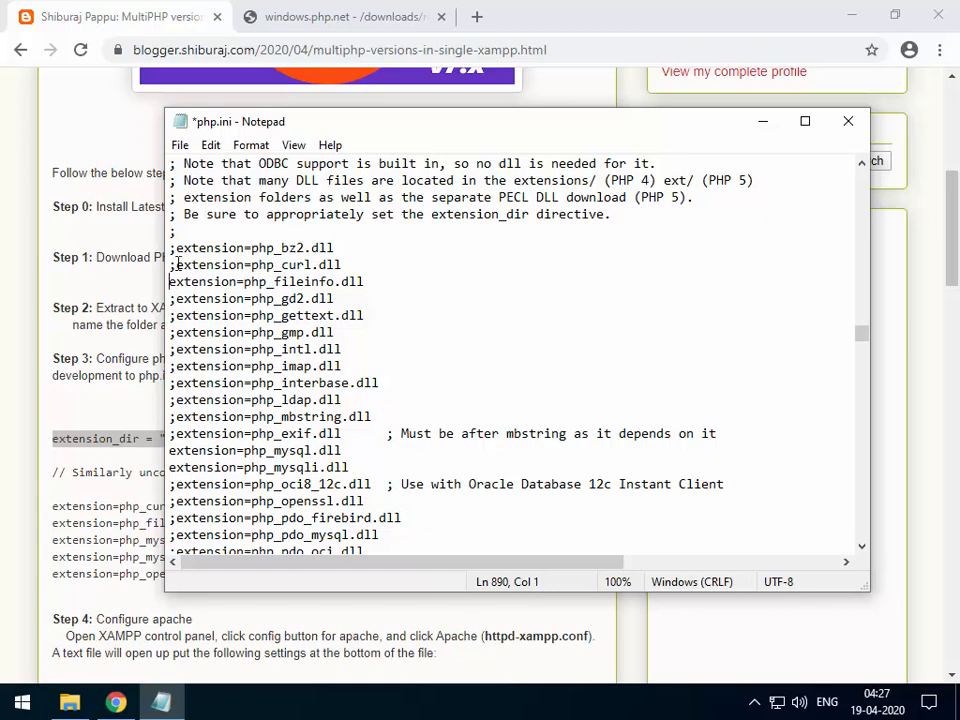
pyautogui.click(177, 264)
pyautogui.press('BackSpace')
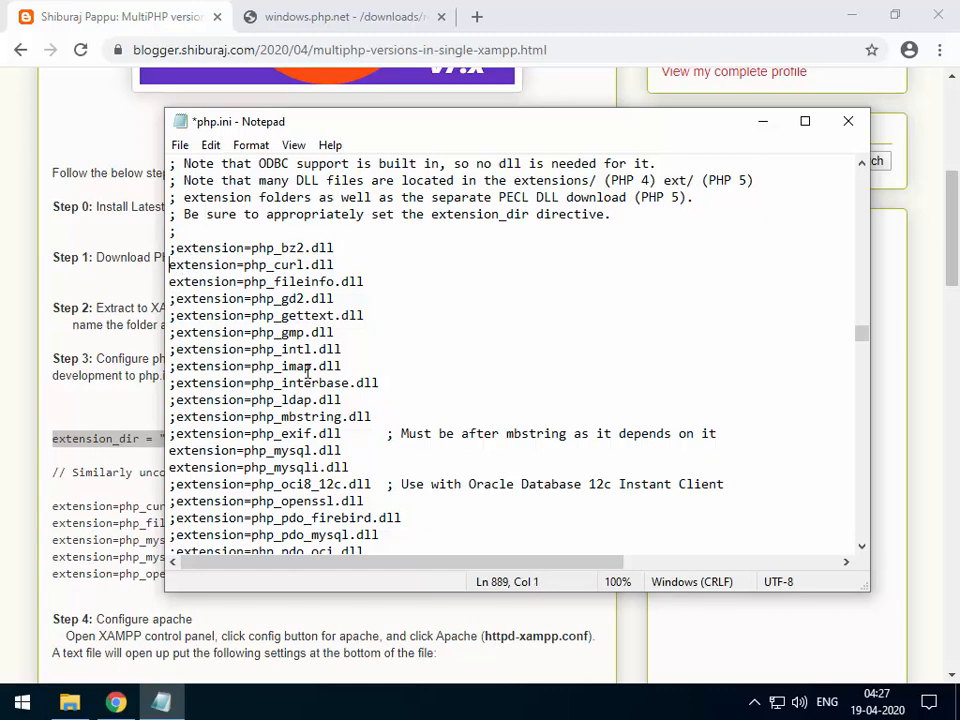
pyautogui.scroll(-3, 310, 373)
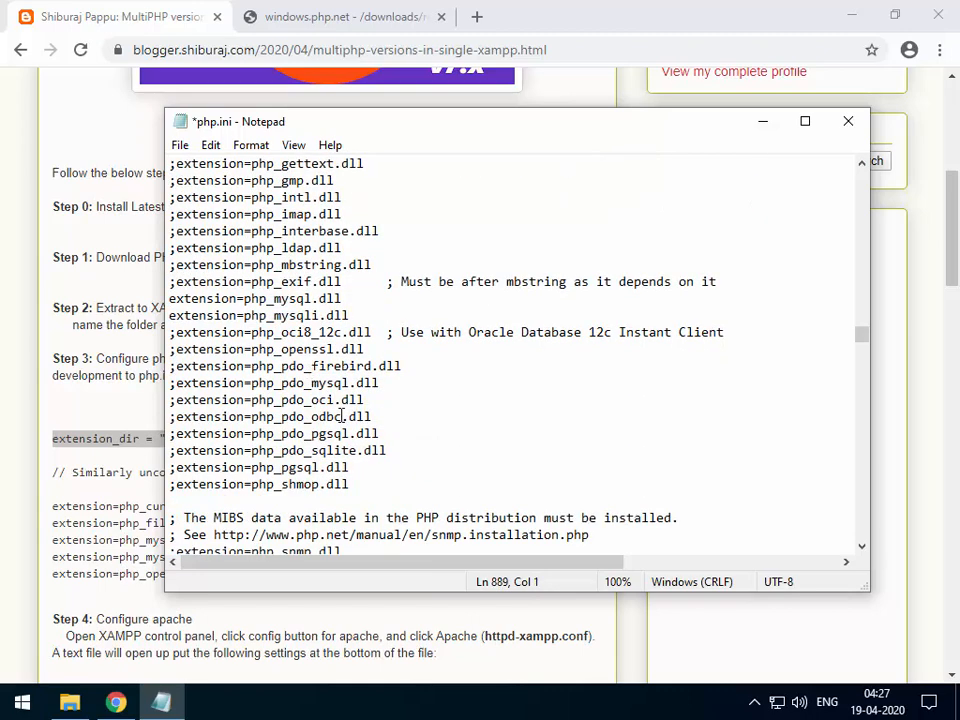
pyautogui.click(177, 451)
pyautogui.press('BackSpace')
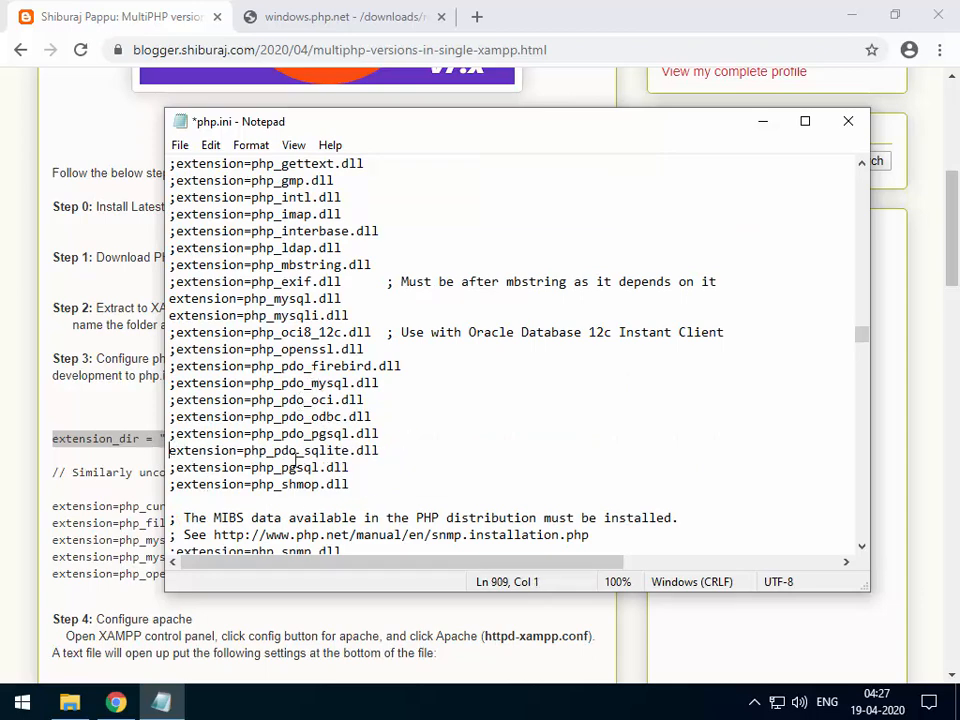
# Save the edited php.ini with Ctrl+S and again via File > Save.
pyautogui.scroll(-3, 373, 445)
pyautogui.scroll(-2, 373, 445)
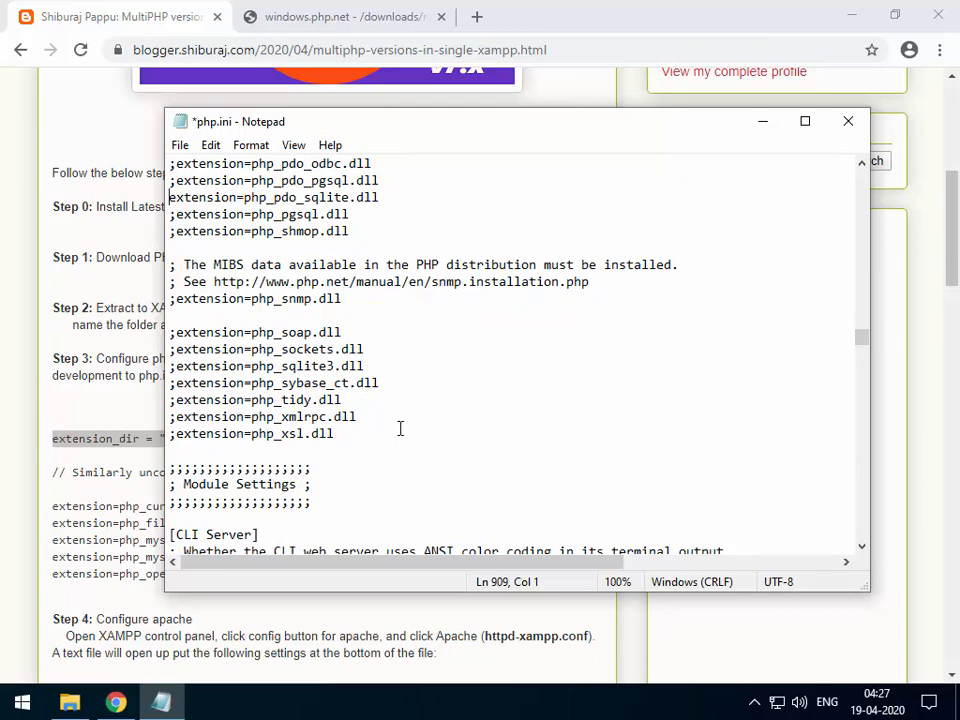
pyautogui.scroll(9, 400, 428)
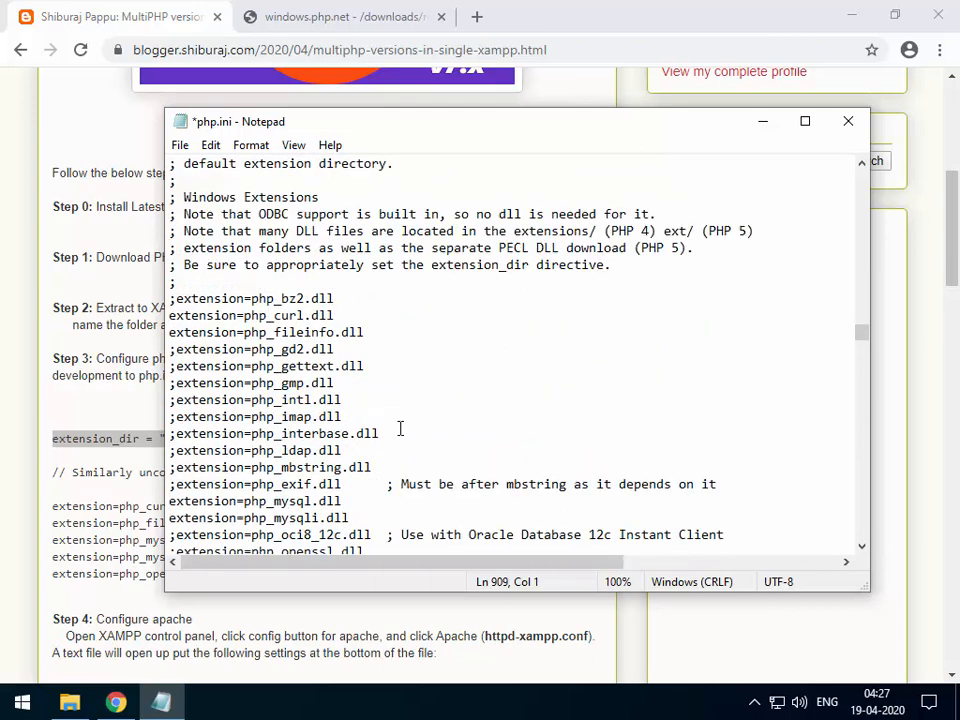
pyautogui.hotkey('ctrl', 's')
pyautogui.click(181, 146)
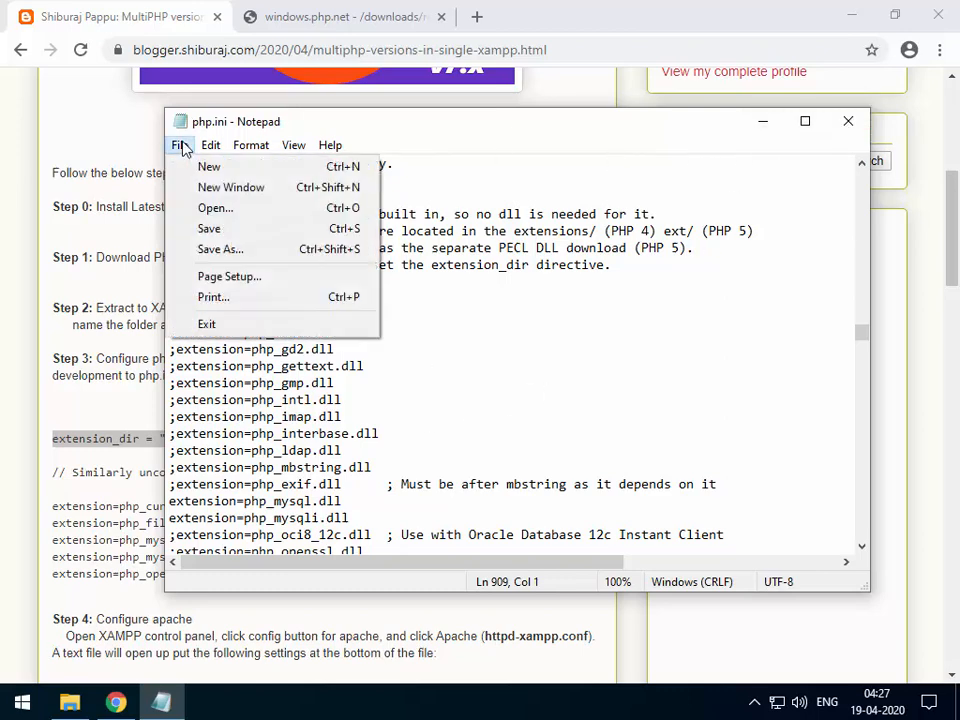
pyautogui.click(224, 229)
pyautogui.click(640, 284)
# Close Notepad and scroll the blog post to Step 4's ScriptAlias /php56 block.
pyautogui.click(848, 121)
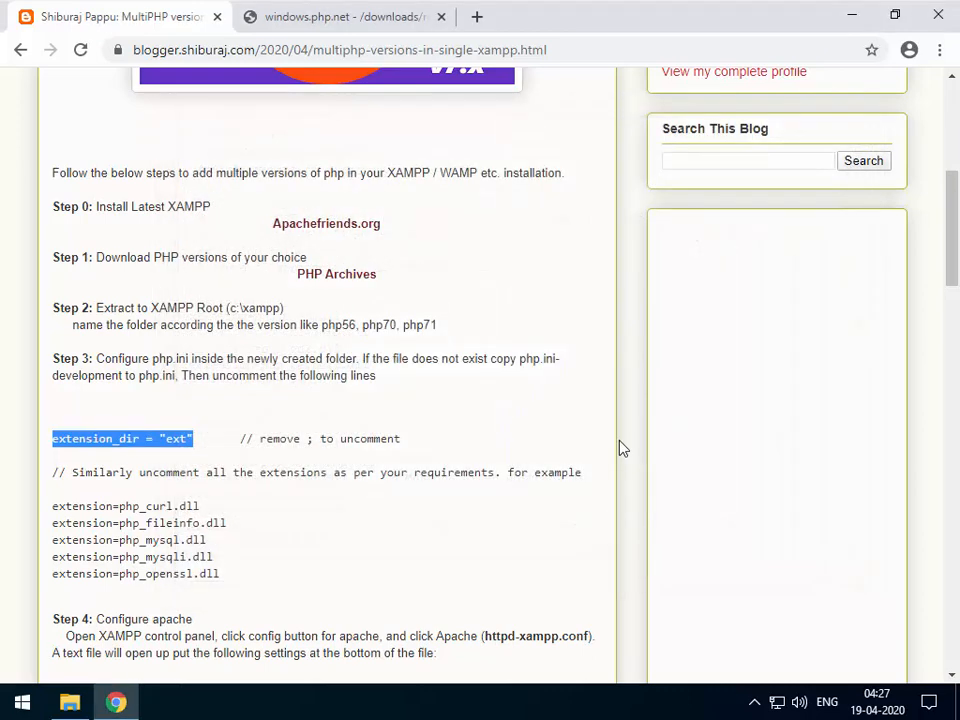
pyautogui.click(284, 467)
pyautogui.scroll(-2, 284, 467)
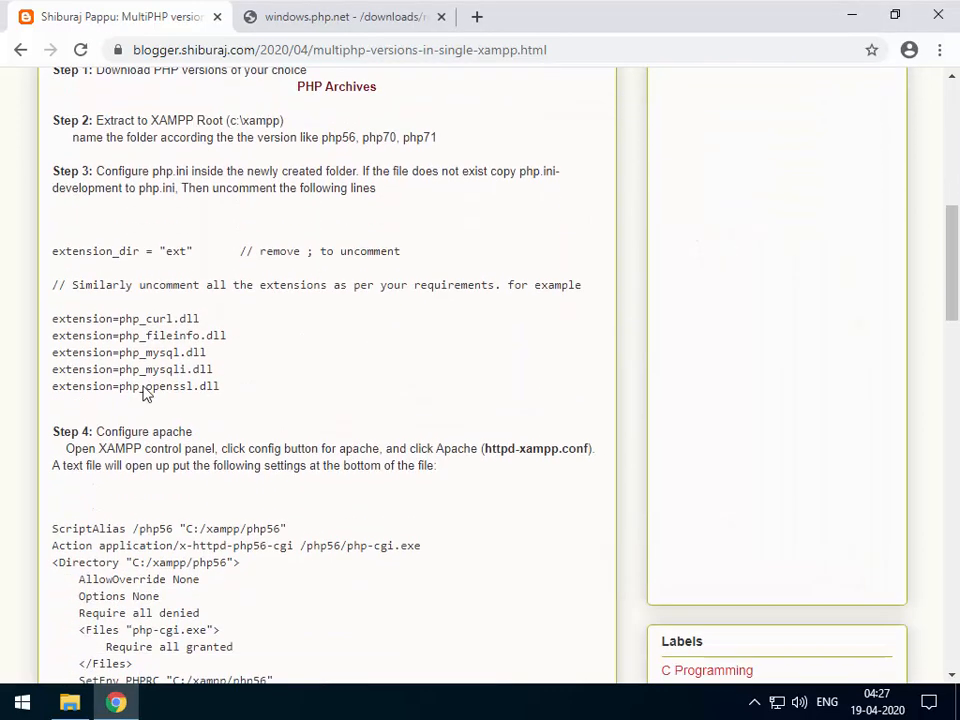
pyautogui.scroll(-2, 165, 312)
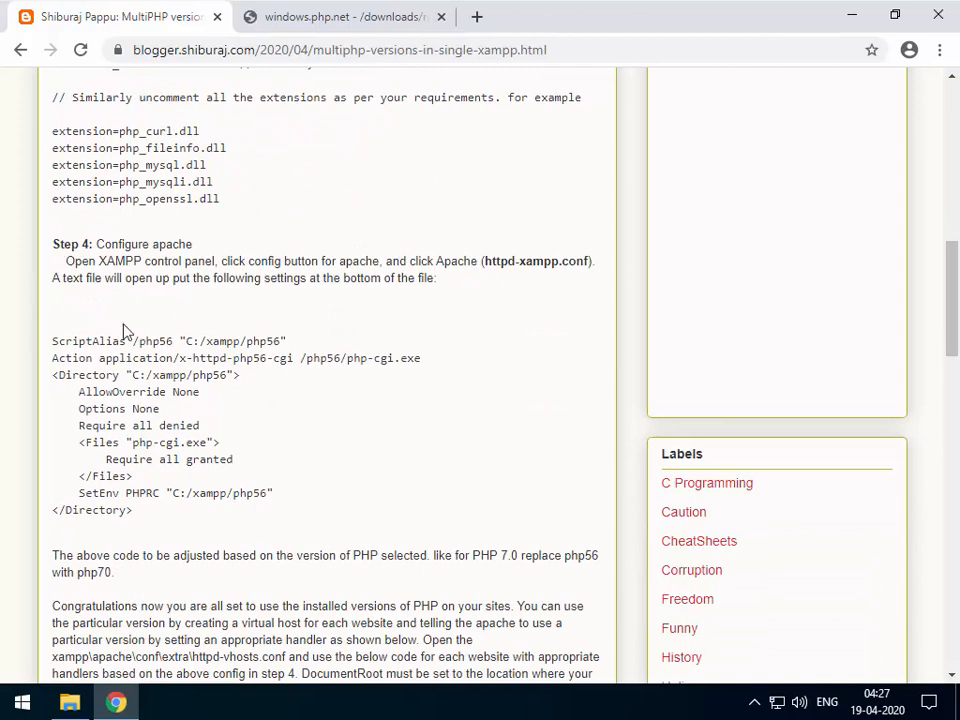
# Browse from the xampp folder into apache\conf\extra and select httpd-xampp.conf.
pyautogui.click(69, 703)
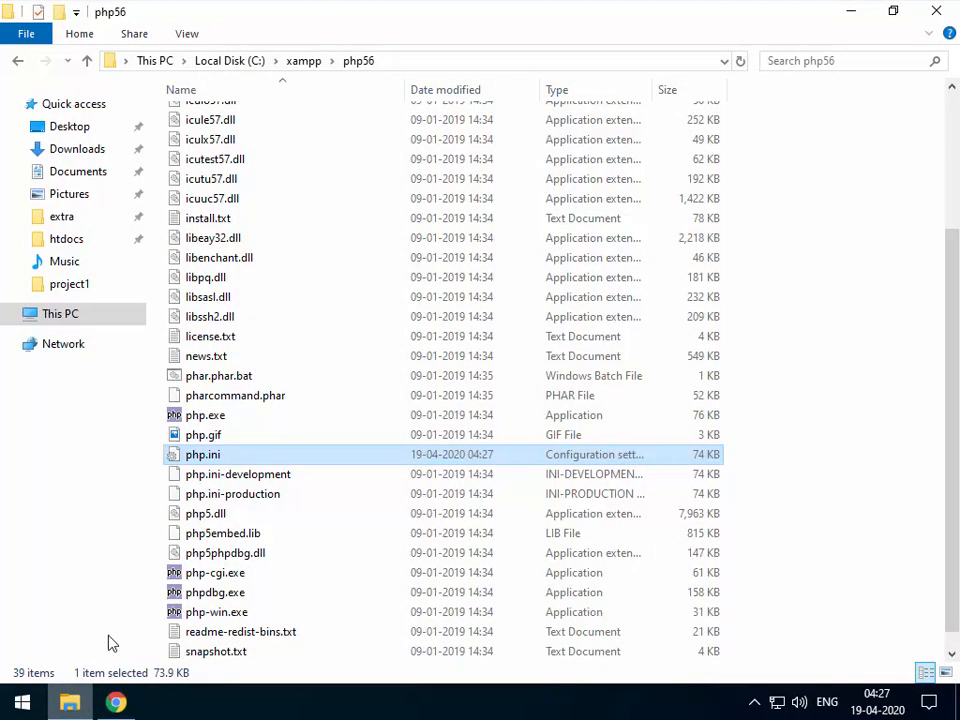
pyautogui.scroll(1, 333, 346)
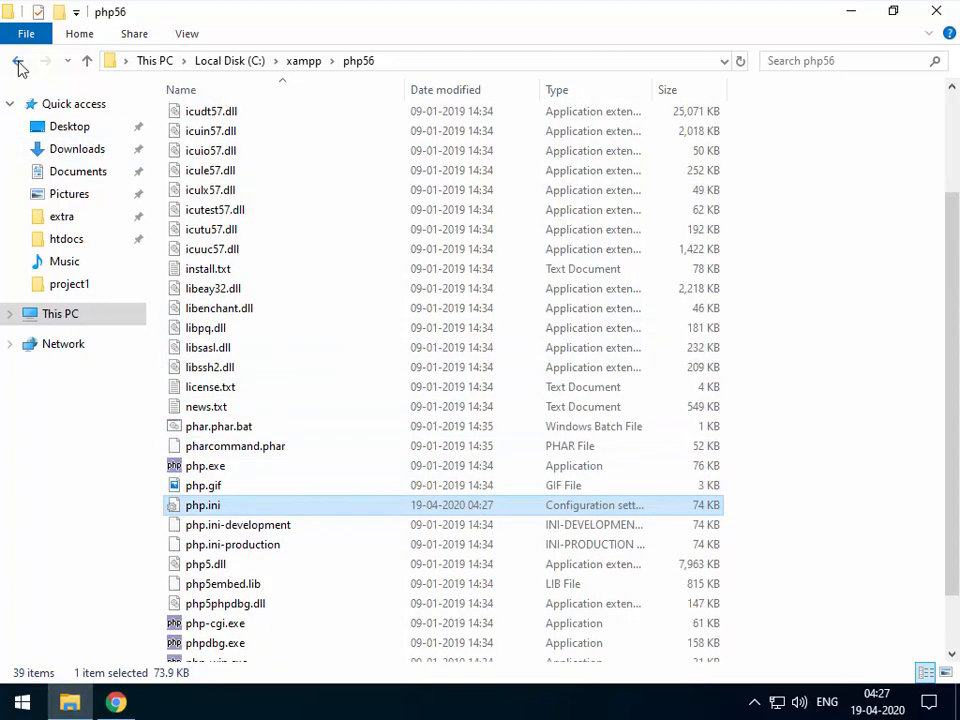
pyautogui.click(20, 62)
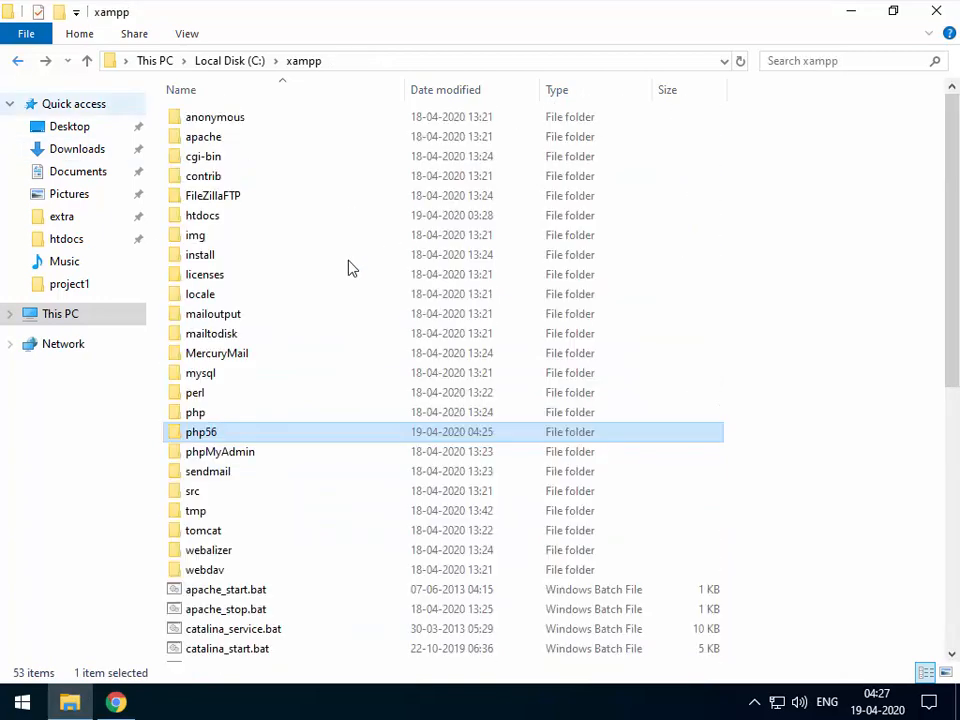
pyautogui.click(194, 142)
pyautogui.click(192, 416)
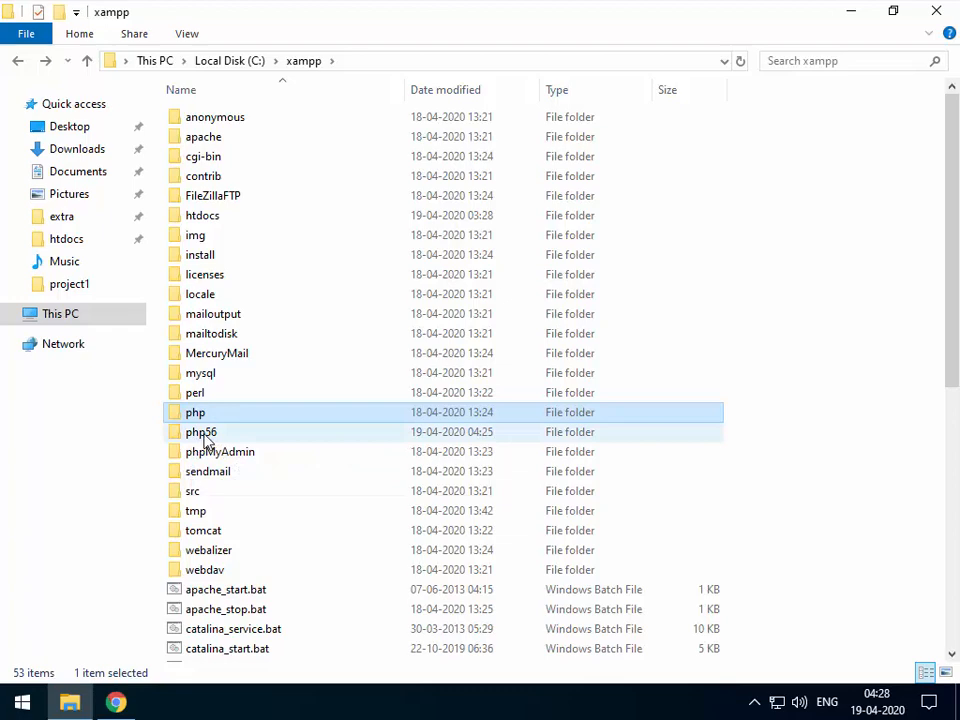
pyautogui.click(205, 440)
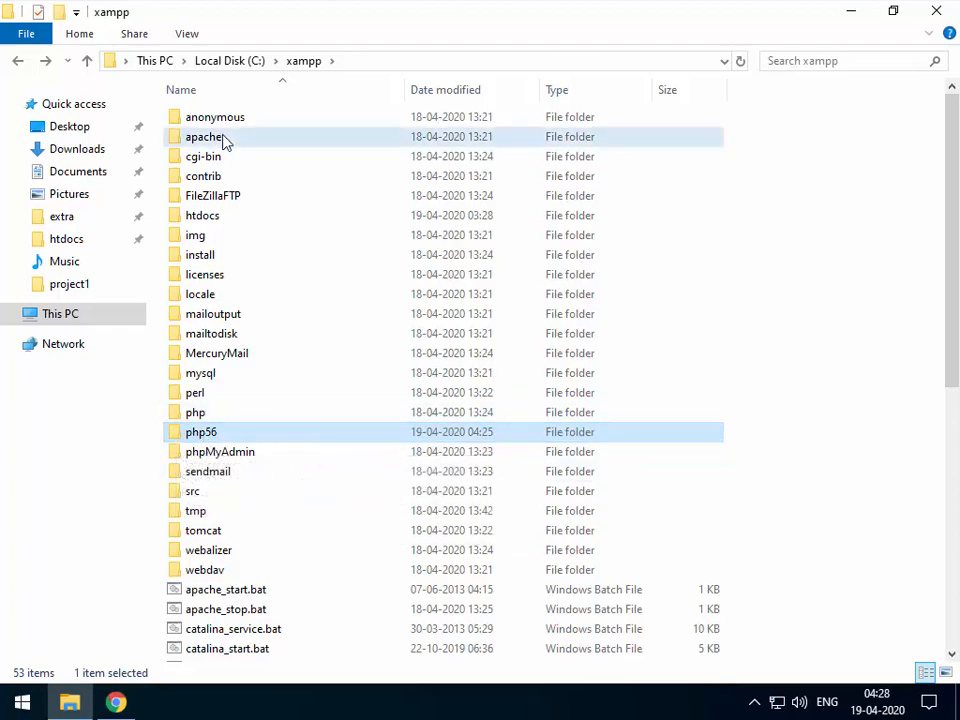
pyautogui.doubleClick(252, 139)
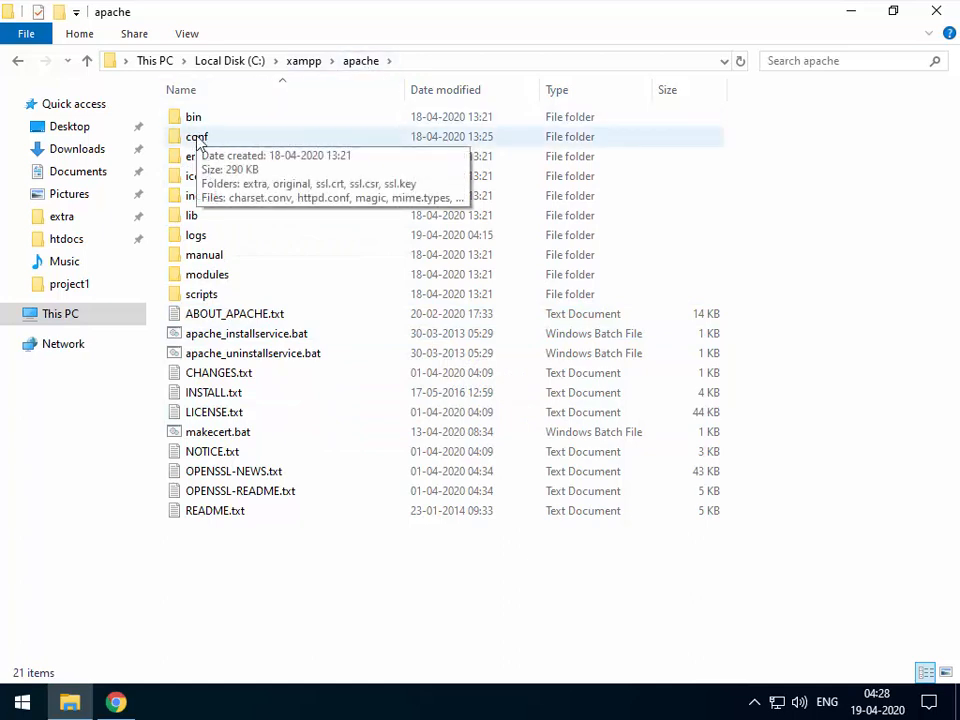
pyautogui.click(206, 141)
pyautogui.doubleClick(207, 144)
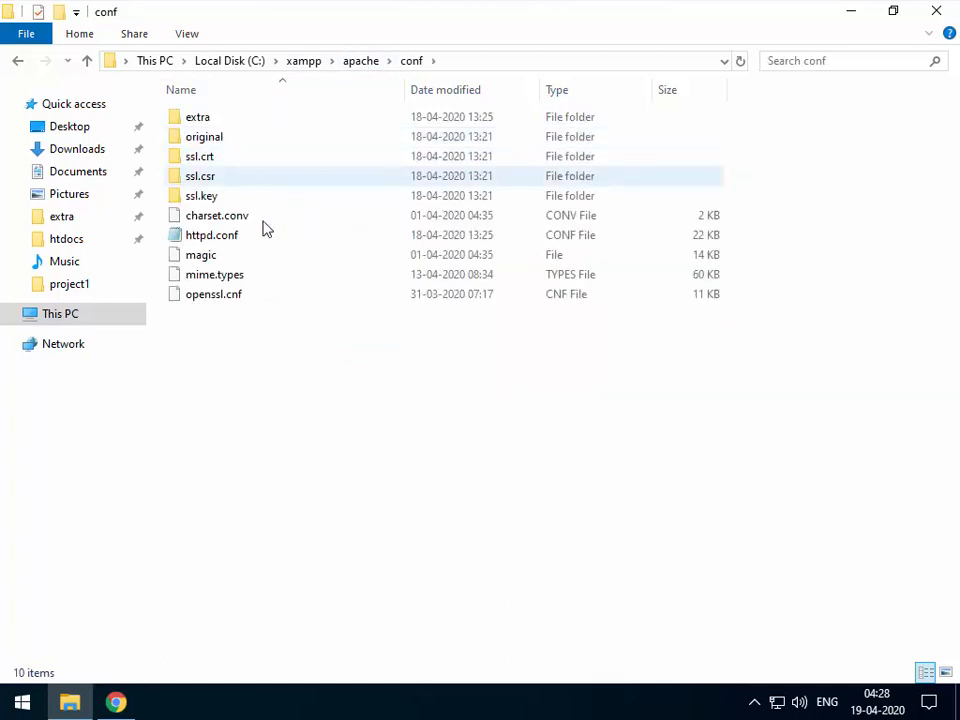
pyautogui.doubleClick(210, 118)
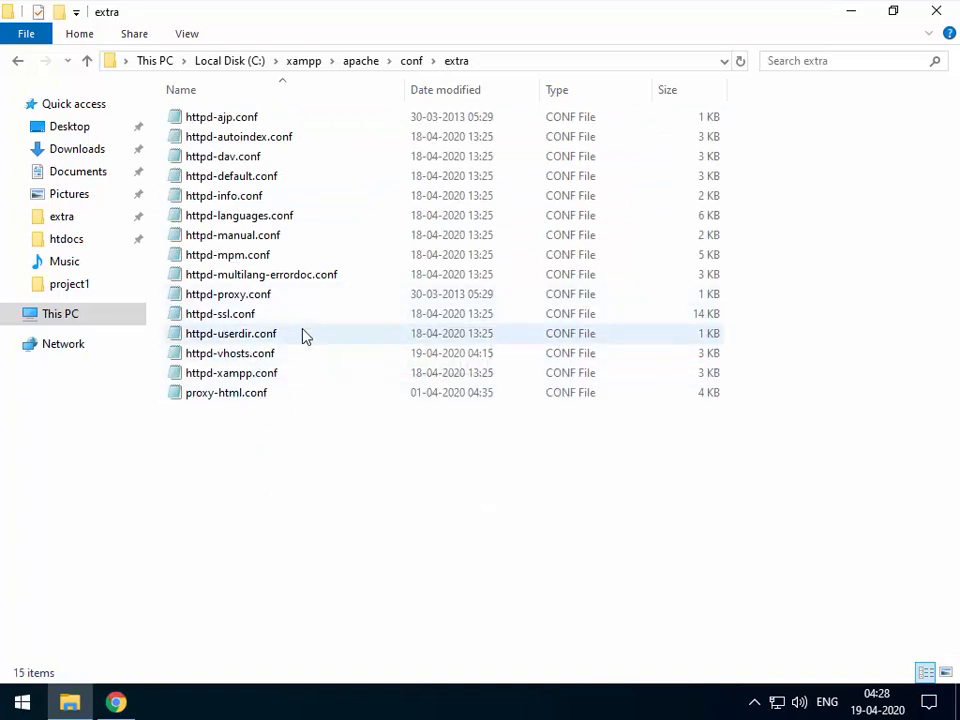
pyautogui.click(248, 382)
# Open httpd-xampp.conf in Notepad and inspect the php-cgi ScriptAlias and Directory block.
pyautogui.doubleClick(250, 383)
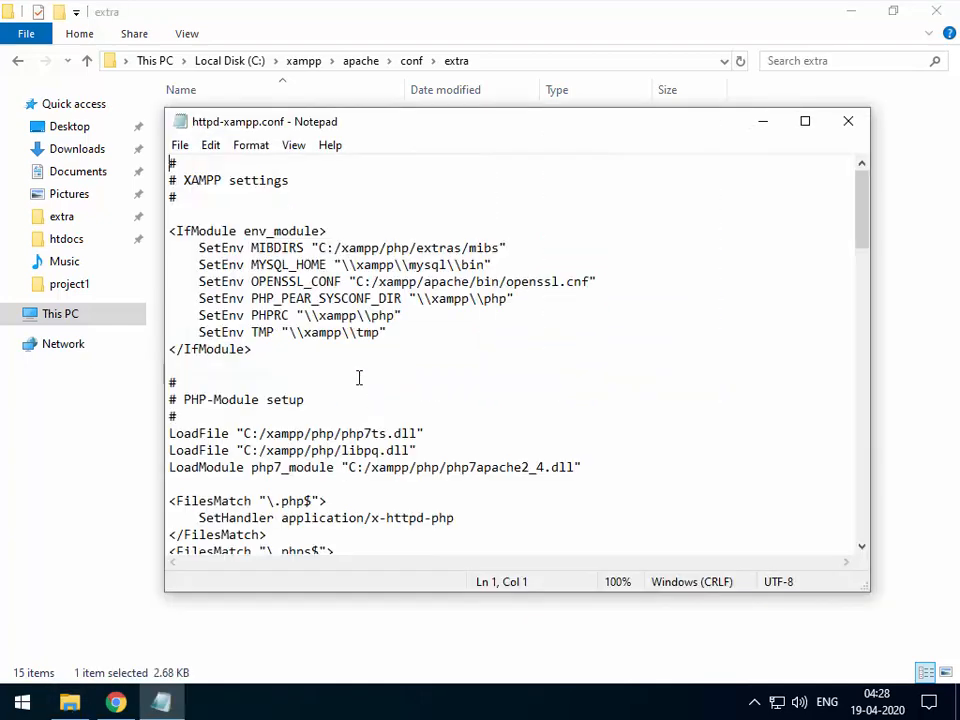
pyautogui.scroll(-7, 300, 371)
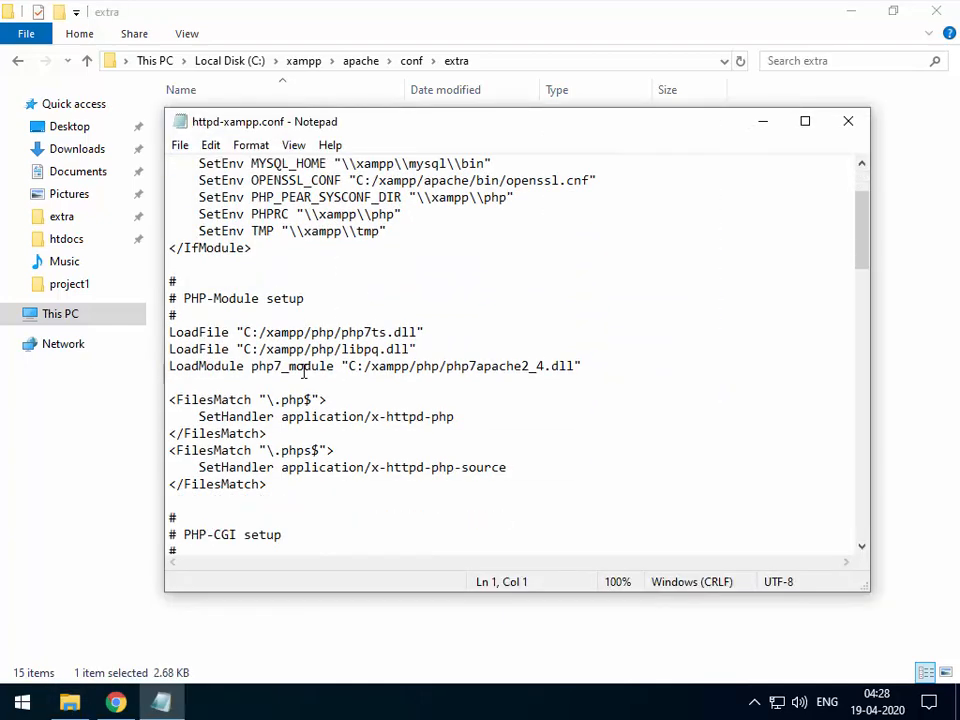
pyautogui.scroll(-8, 306, 373)
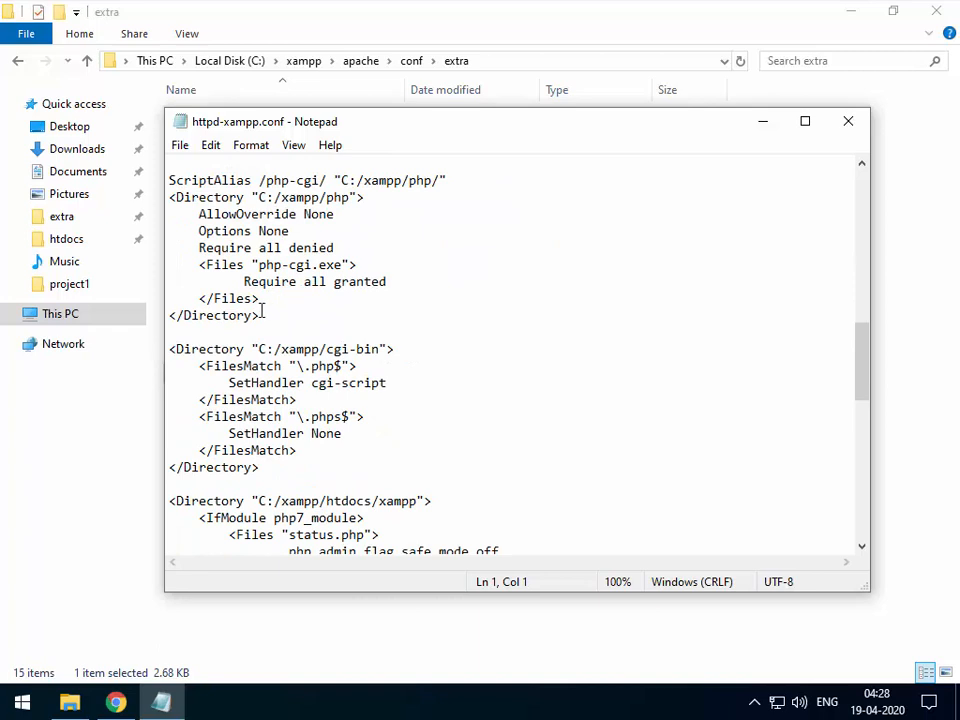
pyautogui.moveTo(258, 315); pyautogui.dragTo(167, 182)
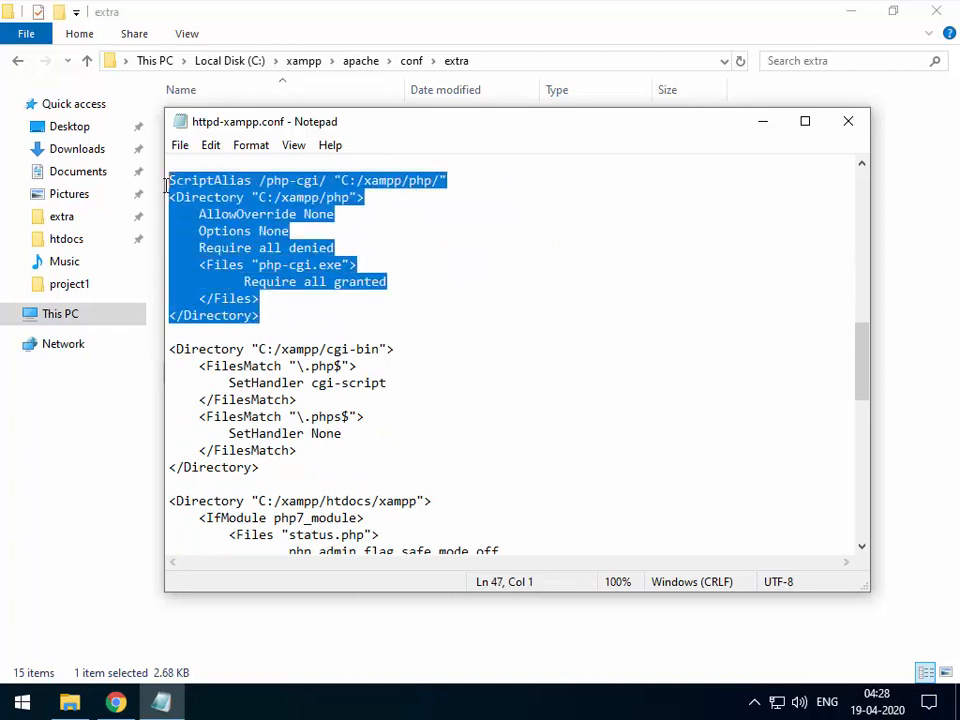
pyautogui.click(274, 298)
pyautogui.moveTo(260, 315); pyautogui.dragTo(152, 175)
pyautogui.click(366, 198)
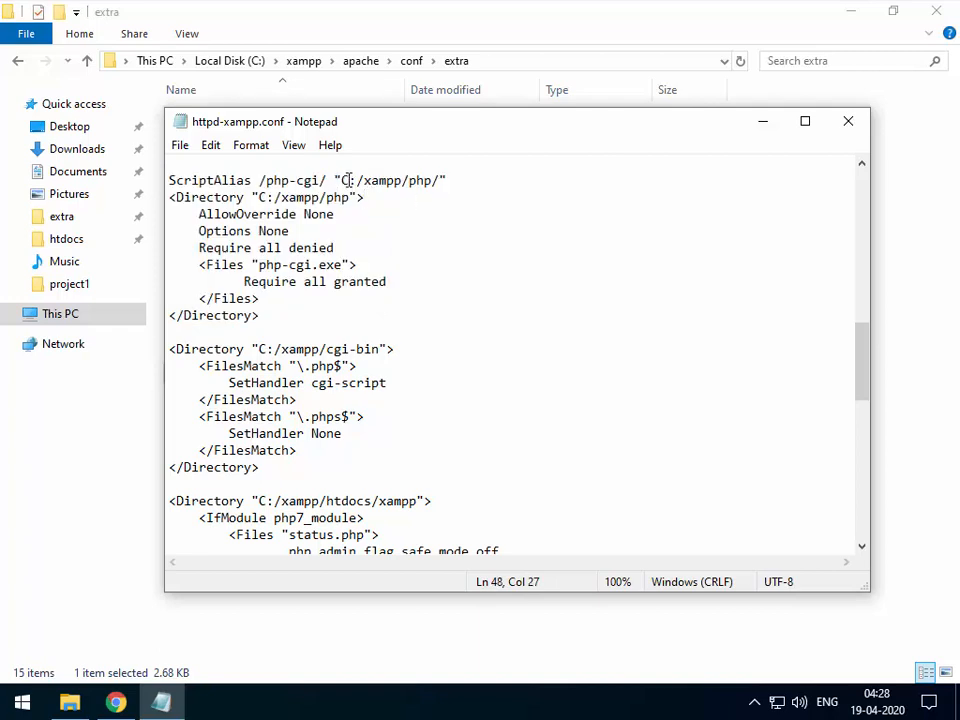
pyautogui.moveTo(409, 181); pyautogui.dragTo(433, 181)
# Insert blank lines after the closing </Directory> of the php-cgi block.
pyautogui.click(271, 316)
pyautogui.press('Return')
pyautogui.press('Return')
pyautogui.press('Return')
pyautogui.scroll(-14, 271, 316)
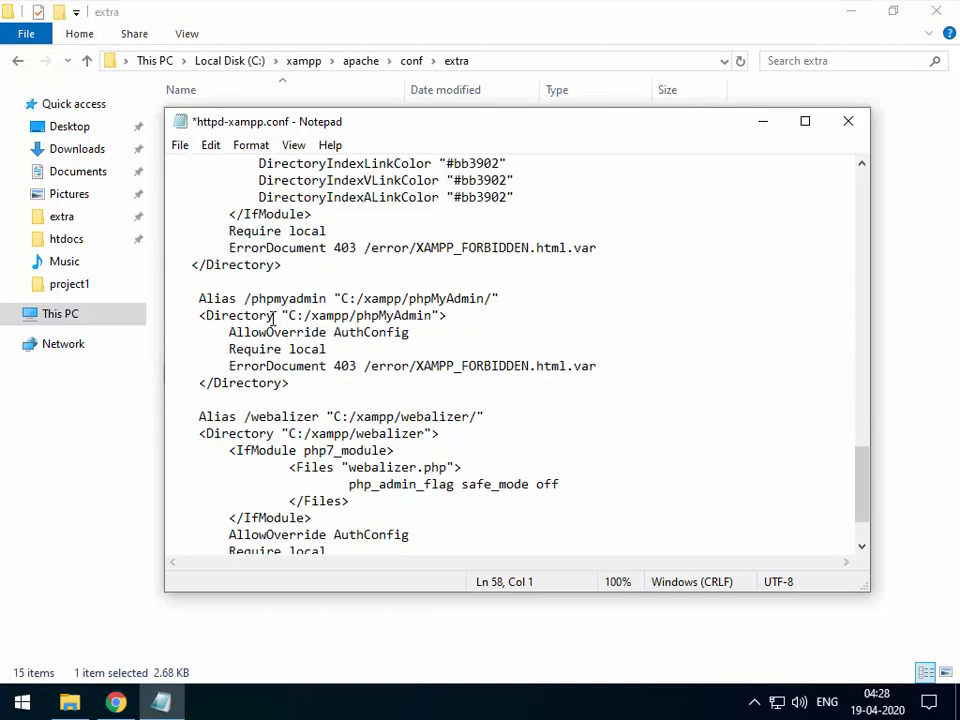
pyautogui.scroll(13, 271, 316)
pyautogui.click(188, 352)
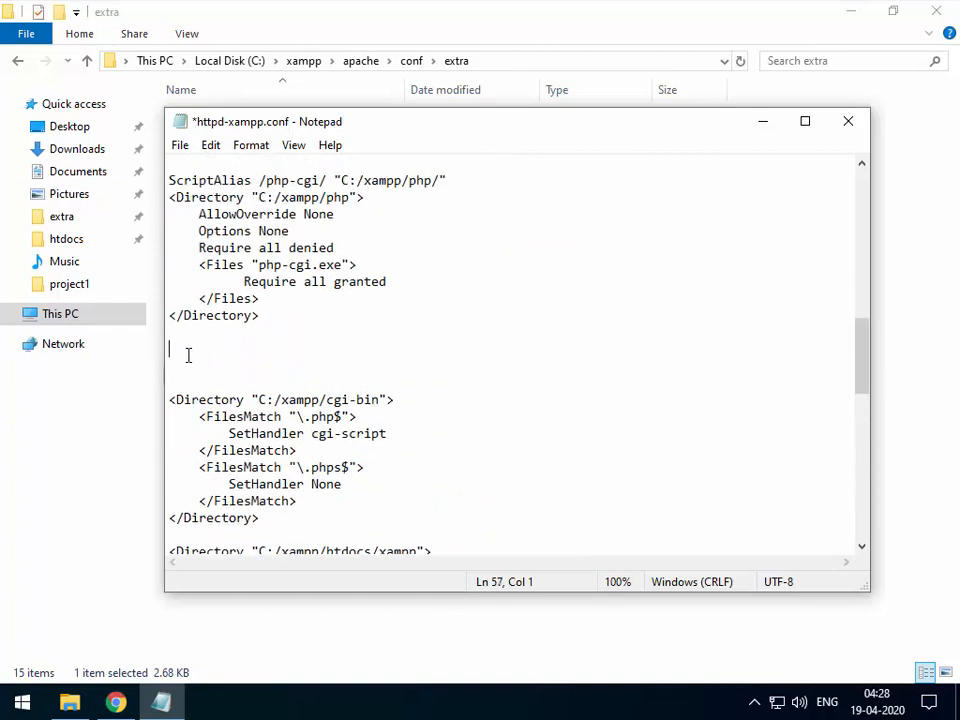
pyautogui.click(116, 705)
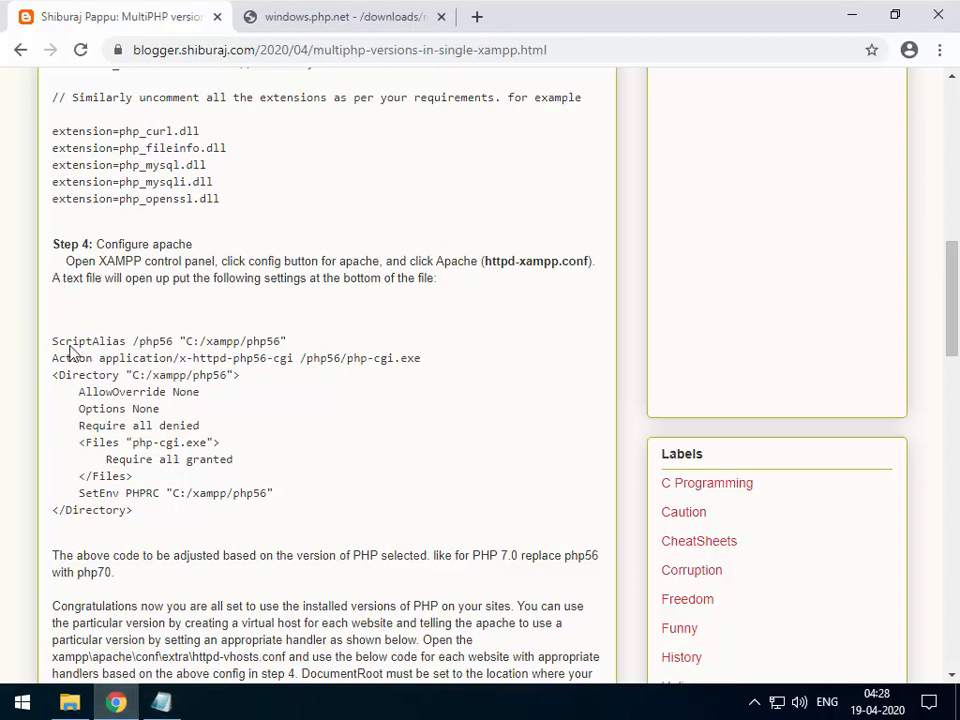
# Copy the php56 ScriptAlias and Directory code block from the blog tutorial.
pyautogui.moveTo(52, 345); pyautogui.dragTo(140, 520)
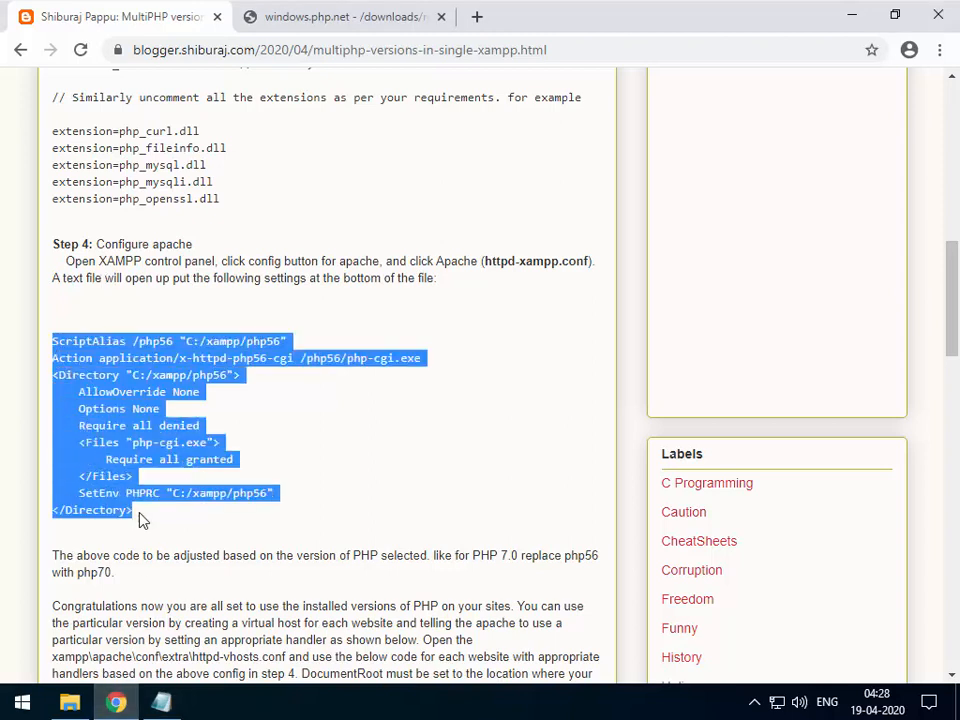
pyautogui.rightClick(143, 378)
pyautogui.click(186, 392)
pyautogui.click(160, 705)
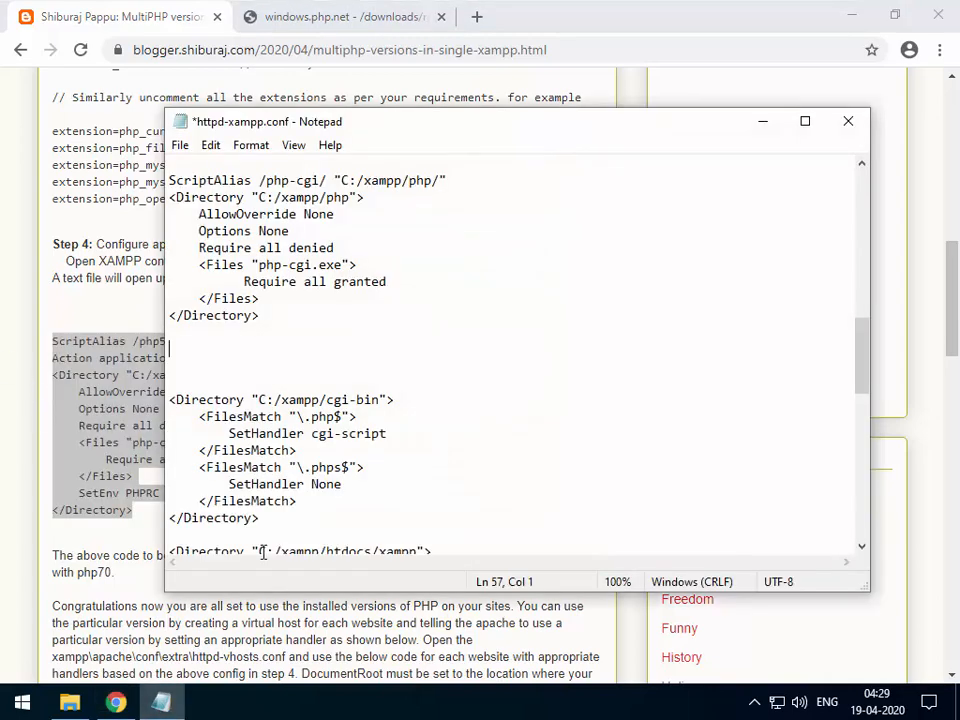
# Paste the php56 block below the php-cgi block in httpd-xampp.conf.
pyautogui.hotkey('ctrl', 'v')
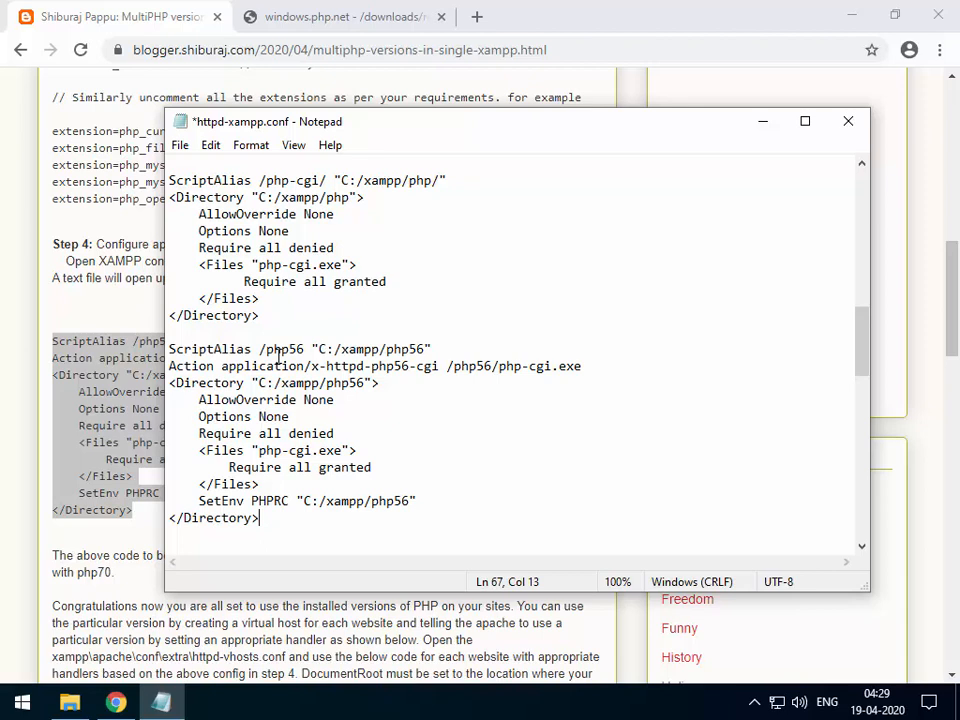
pyautogui.click(411, 348)
pyautogui.hotkey('shift', 'Right')
pyautogui.hotkey('shift', 'Right')
pyautogui.press('Down')
# Check each php56 occurrence: the alias, C:/xampp/php56 path, Action line and SetEnv PHPRC.
pyautogui.click(304, 349)
pyautogui.moveTo(304, 349); pyautogui.dragTo(267, 346)
pyautogui.click(267, 352)
pyautogui.click(304, 349)
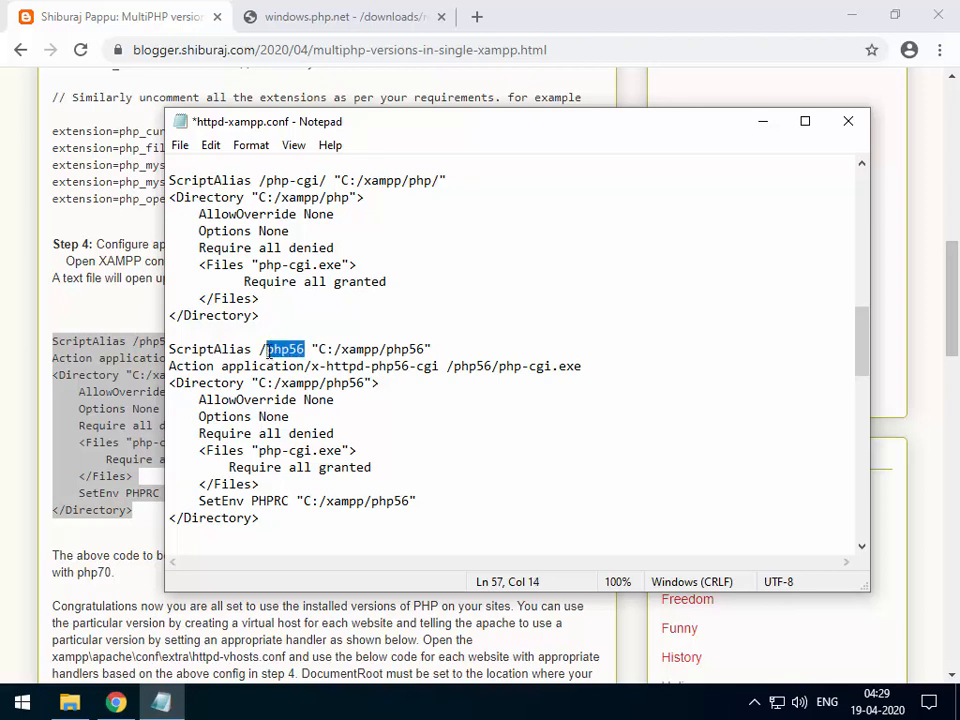
pyautogui.click(268, 348)
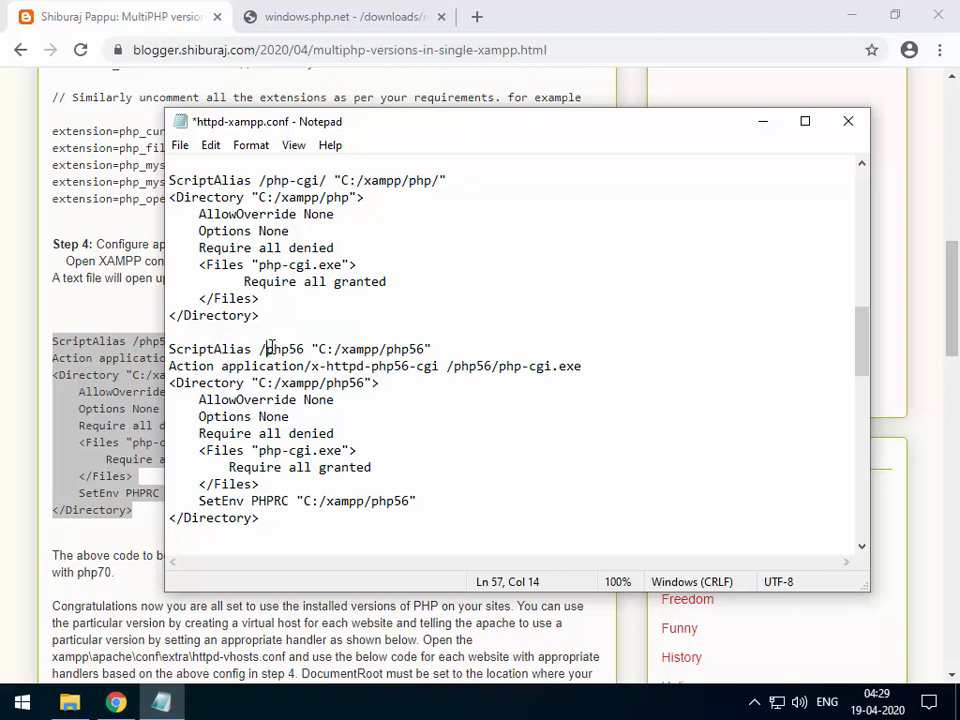
pyautogui.moveTo(269, 347); pyautogui.dragTo(302, 350)
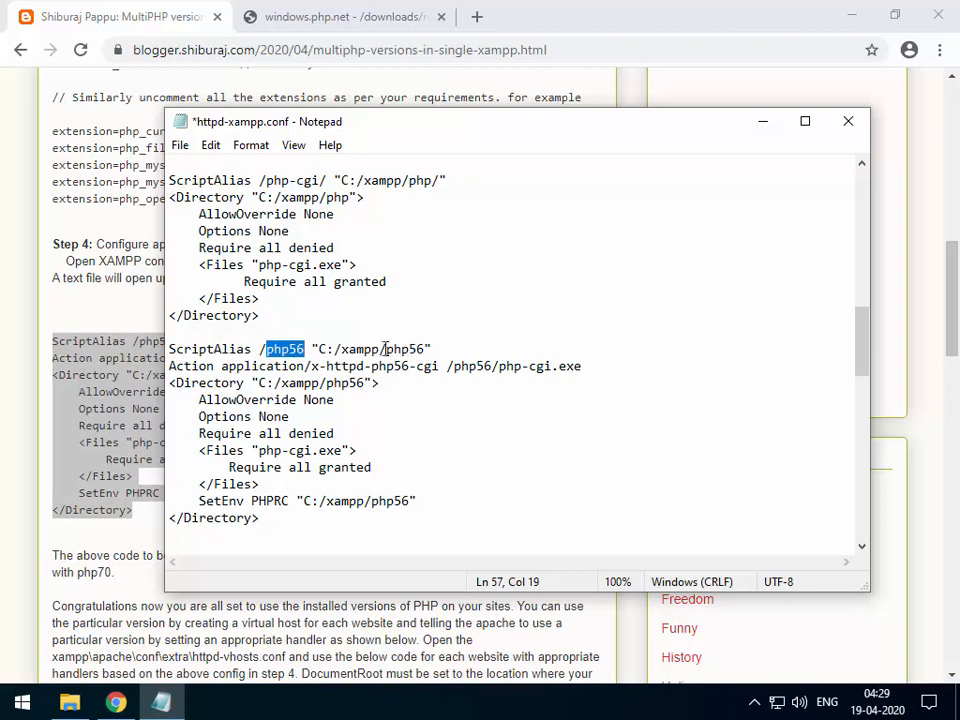
pyautogui.moveTo(386, 348); pyautogui.dragTo(492, 367)
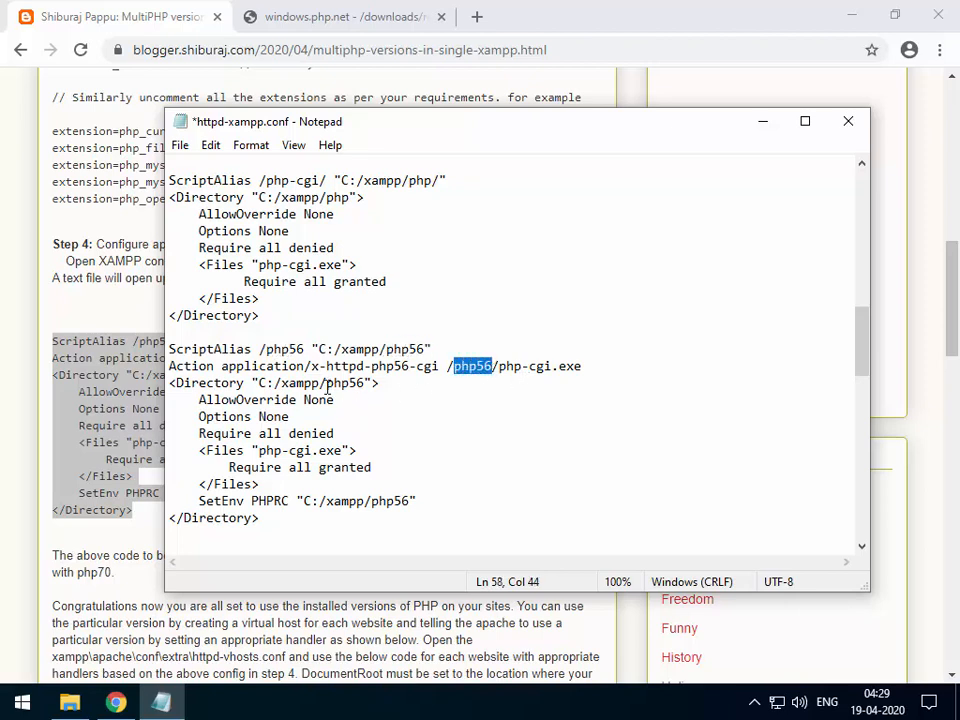
pyautogui.moveTo(328, 387); pyautogui.dragTo(367, 387)
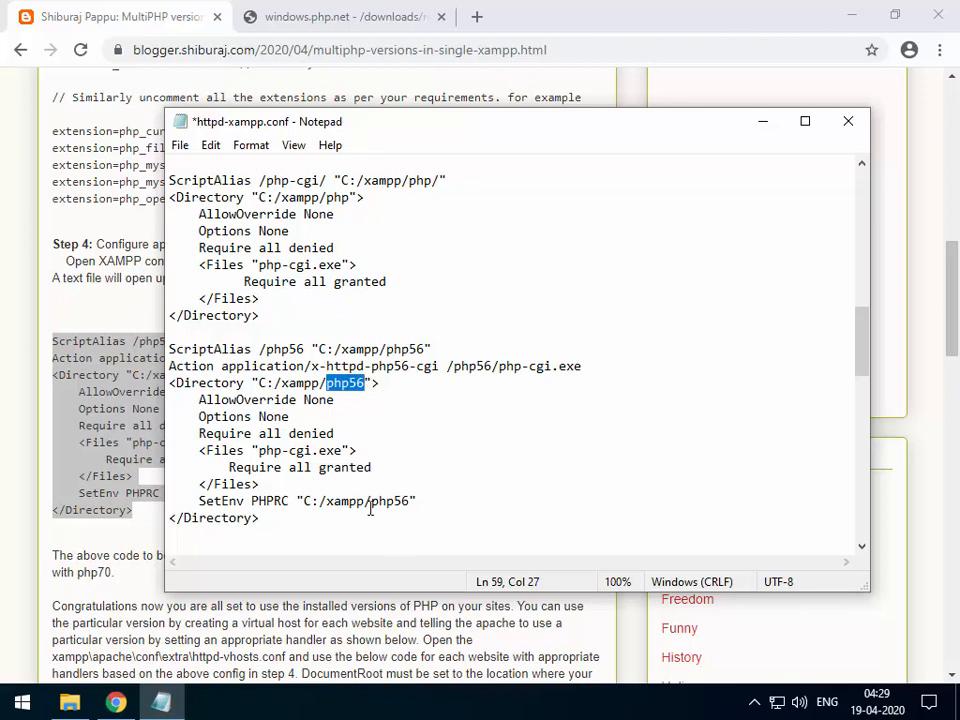
pyautogui.moveTo(372, 501); pyautogui.dragTo(410, 502)
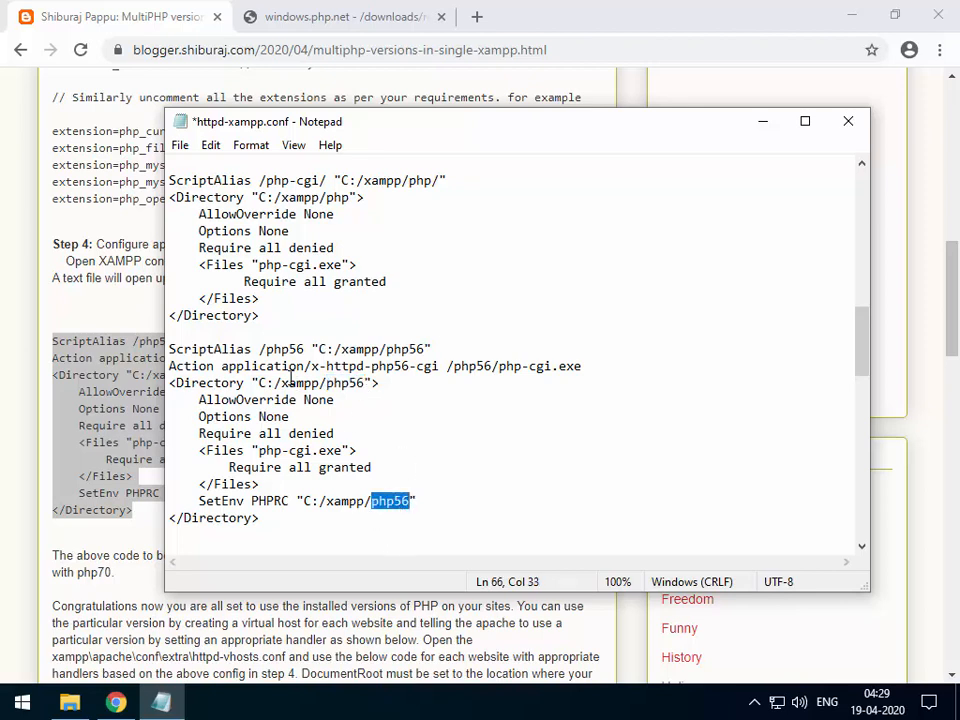
# Recheck the php56 alias, folder path and Directory path, then select the new block.
pyautogui.moveTo(267, 348); pyautogui.dragTo(307, 348)
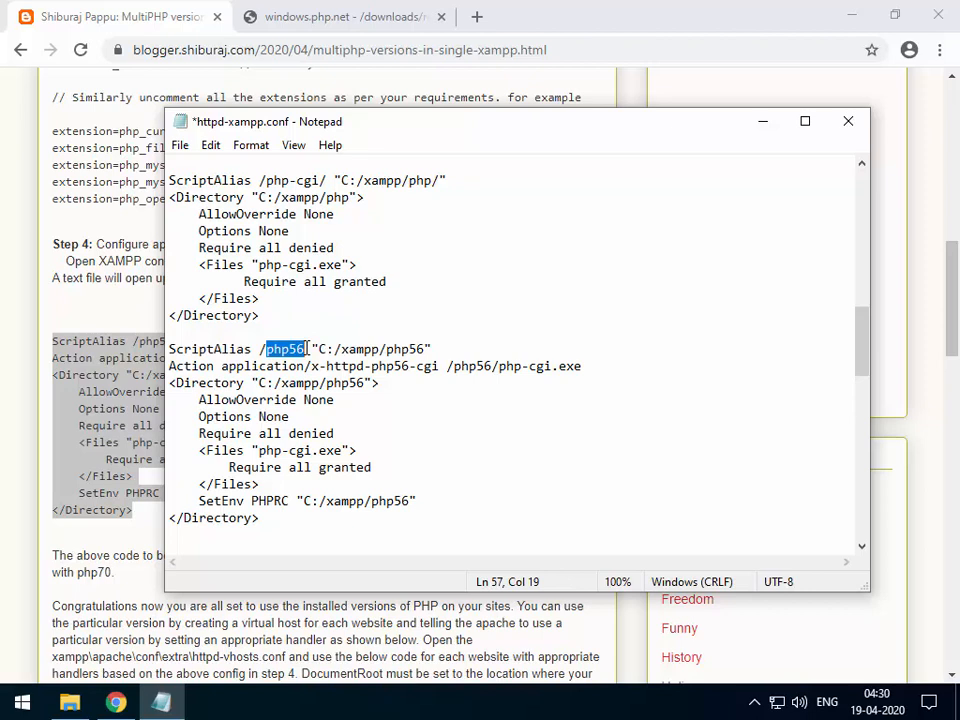
pyautogui.moveTo(268, 352); pyautogui.dragTo(305, 352)
pyautogui.moveTo(388, 349); pyautogui.dragTo(499, 366)
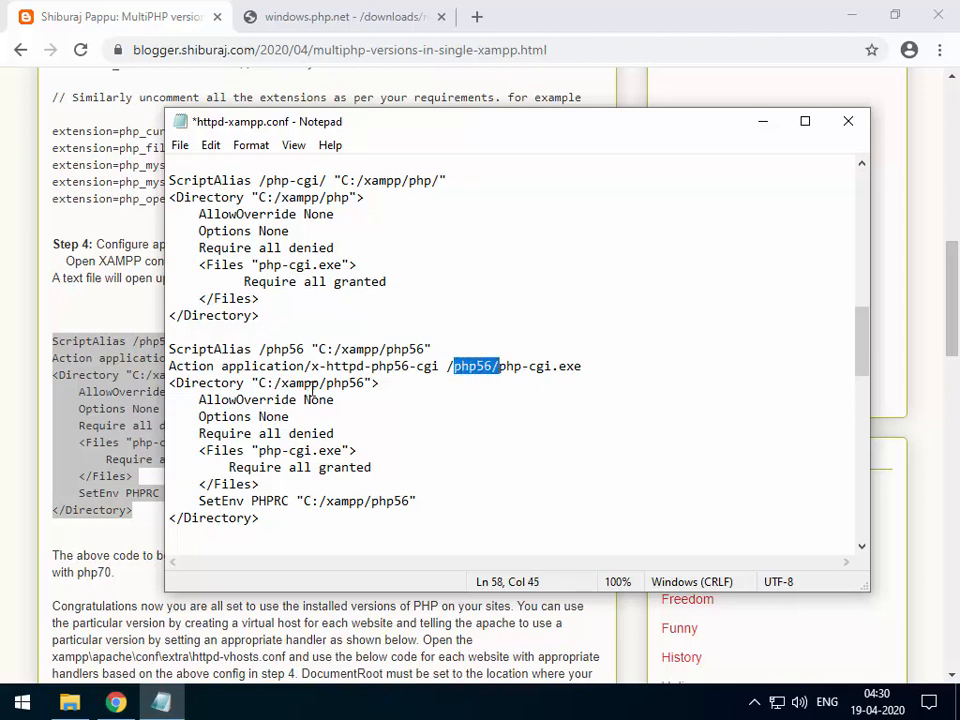
pyautogui.moveTo(327, 385); pyautogui.dragTo(367, 386)
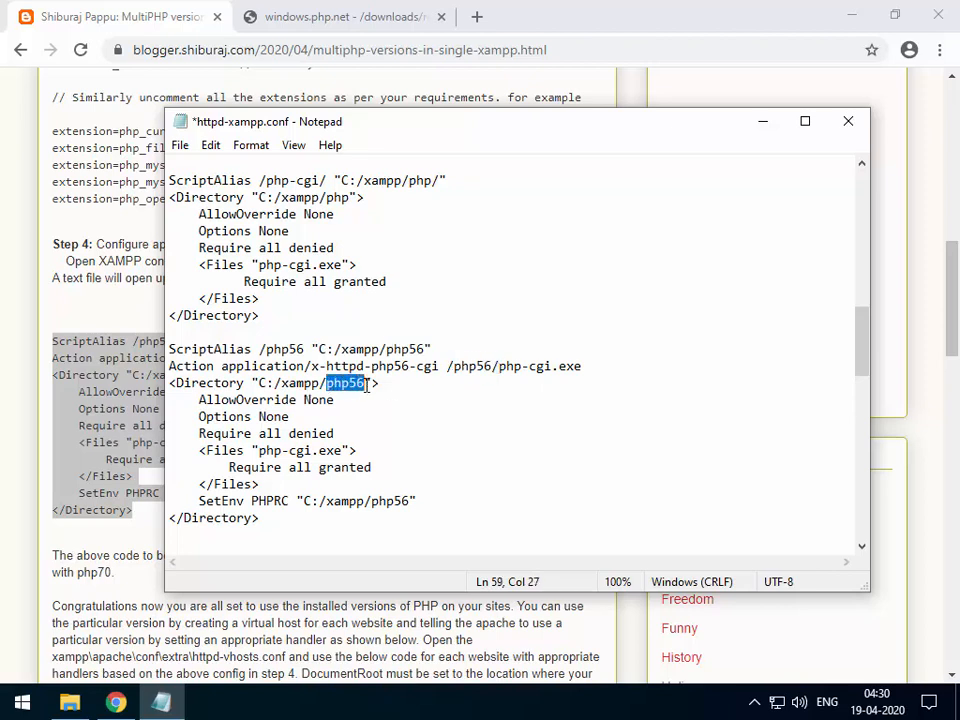
pyautogui.click(268, 516)
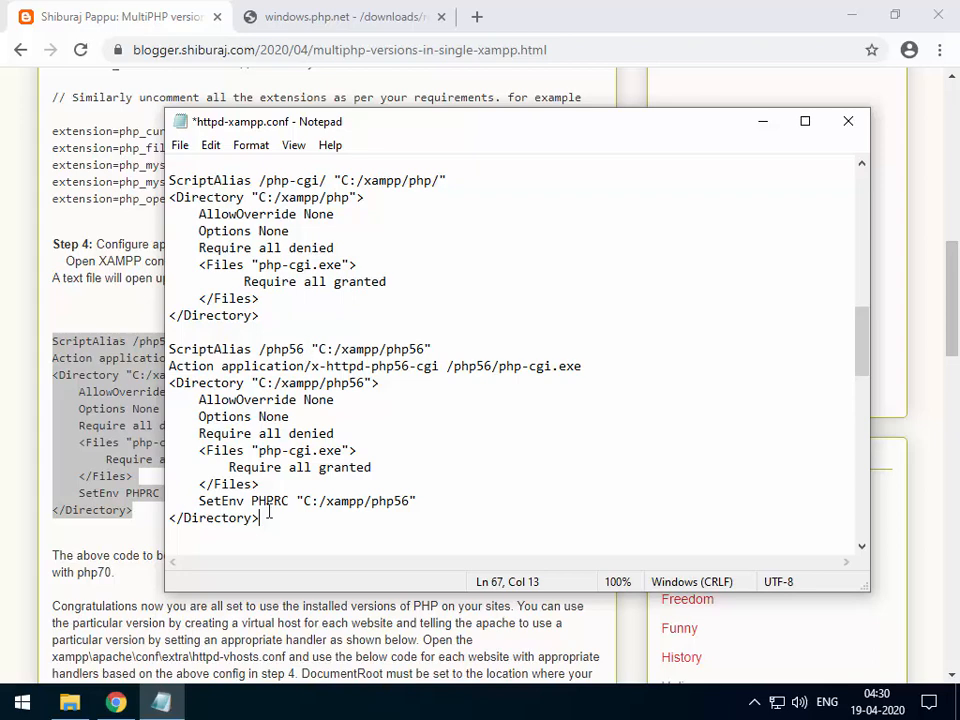
pyautogui.moveTo(266, 519); pyautogui.dragTo(178, 390)
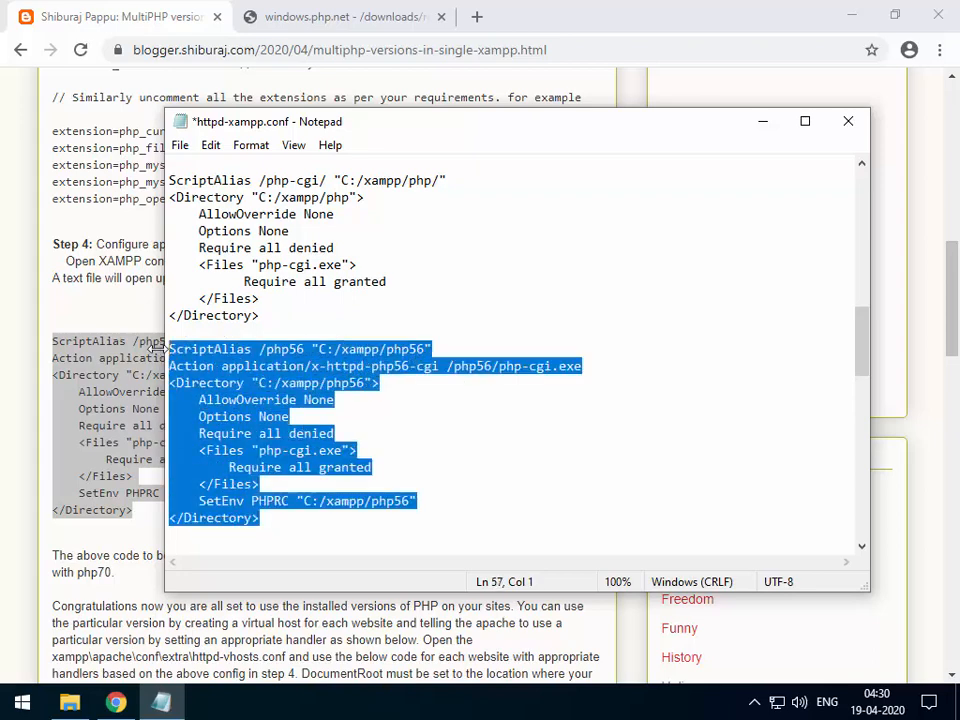
# Paste a second copy of the block, change its 56 to 70, then delete it.
pyautogui.click(268, 527)
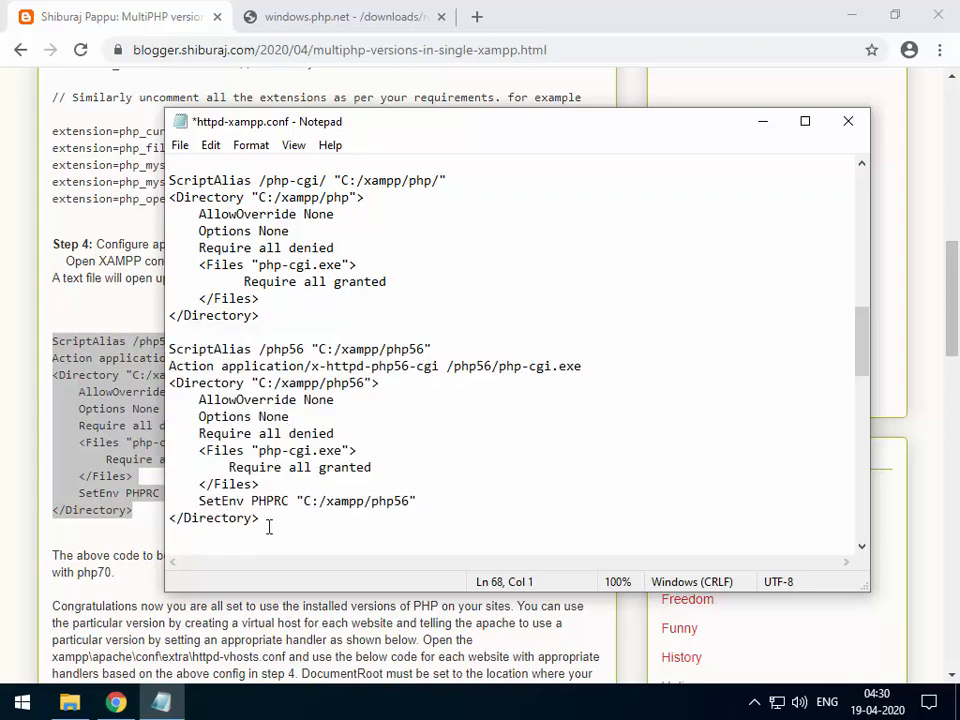
pyautogui.hotkey('ctrl', 'v')
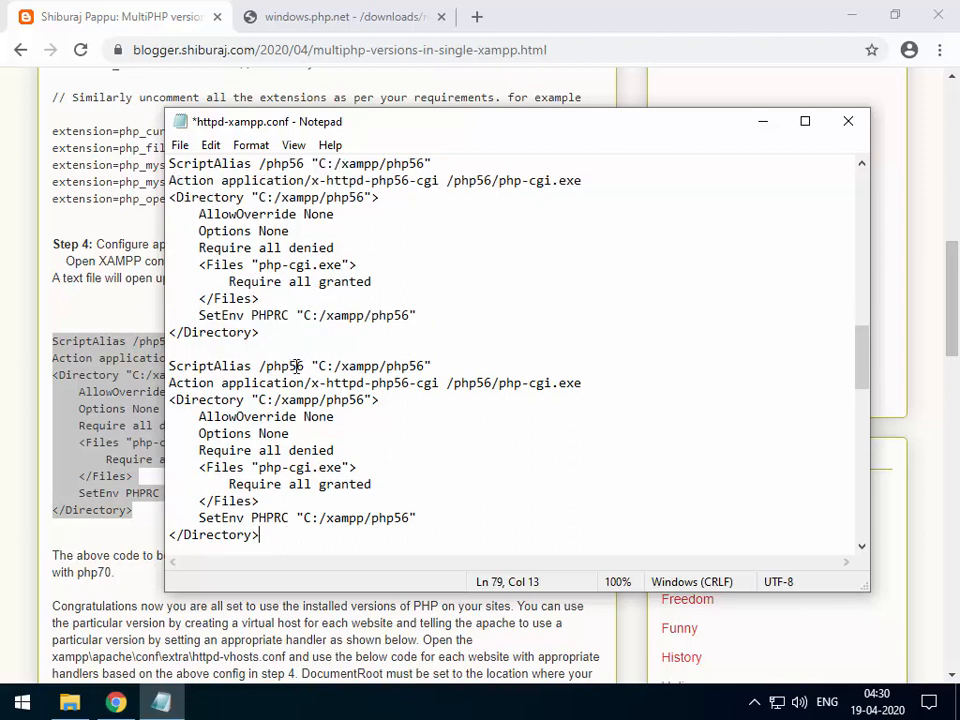
pyautogui.moveTo(290, 366); pyautogui.dragTo(306, 365)
pyautogui.write('70')
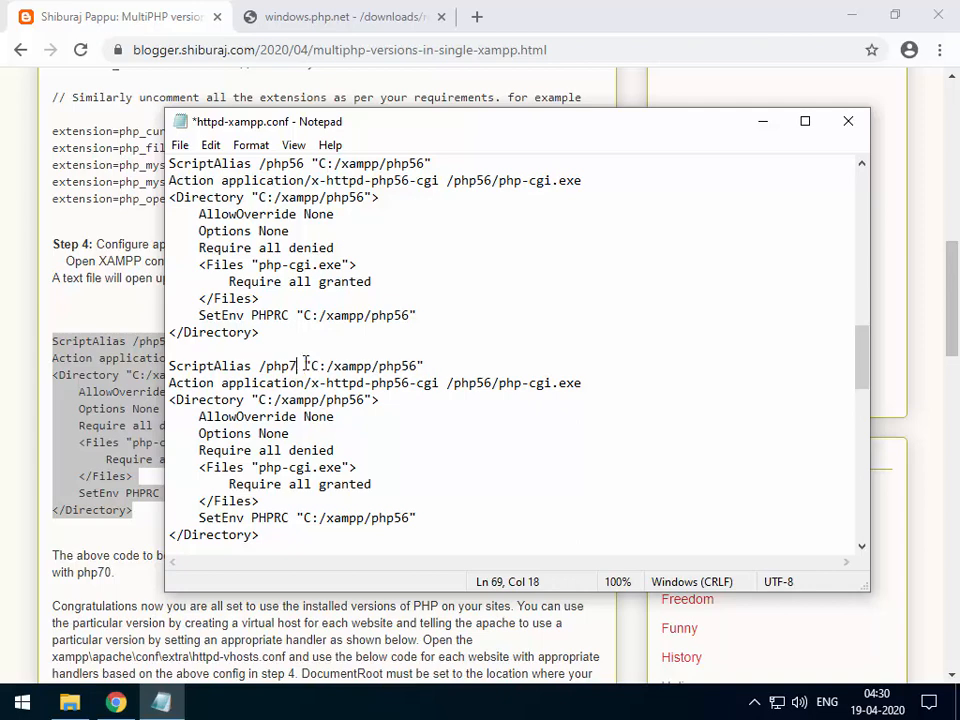
pyautogui.moveTo(408, 366); pyautogui.dragTo(424, 360)
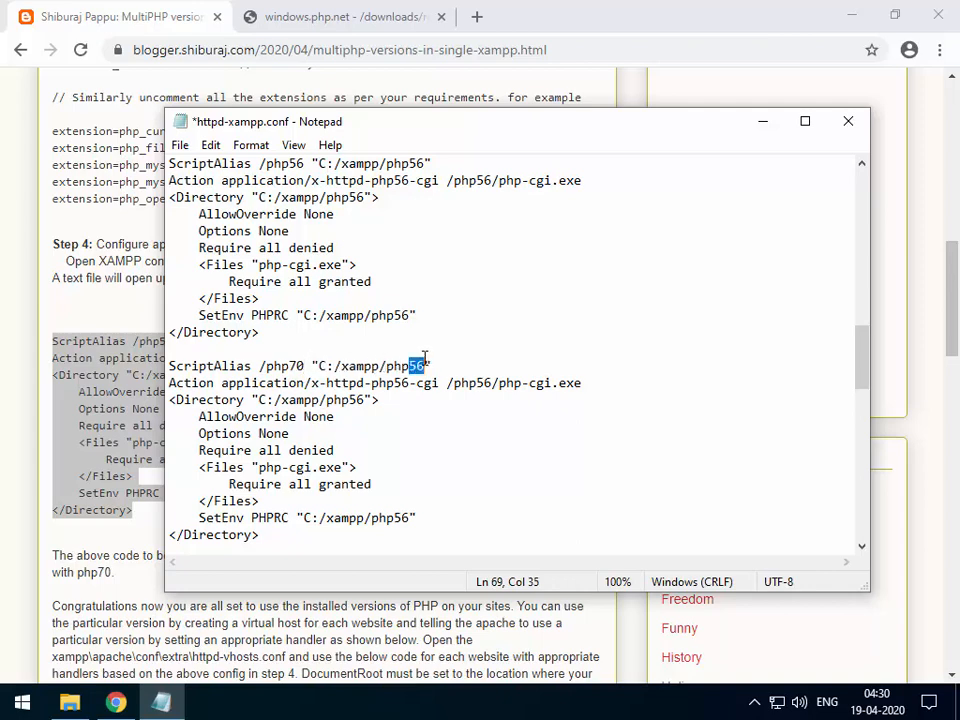
pyautogui.write('70')
pyautogui.moveTo(280, 537); pyautogui.dragTo(153, 375)
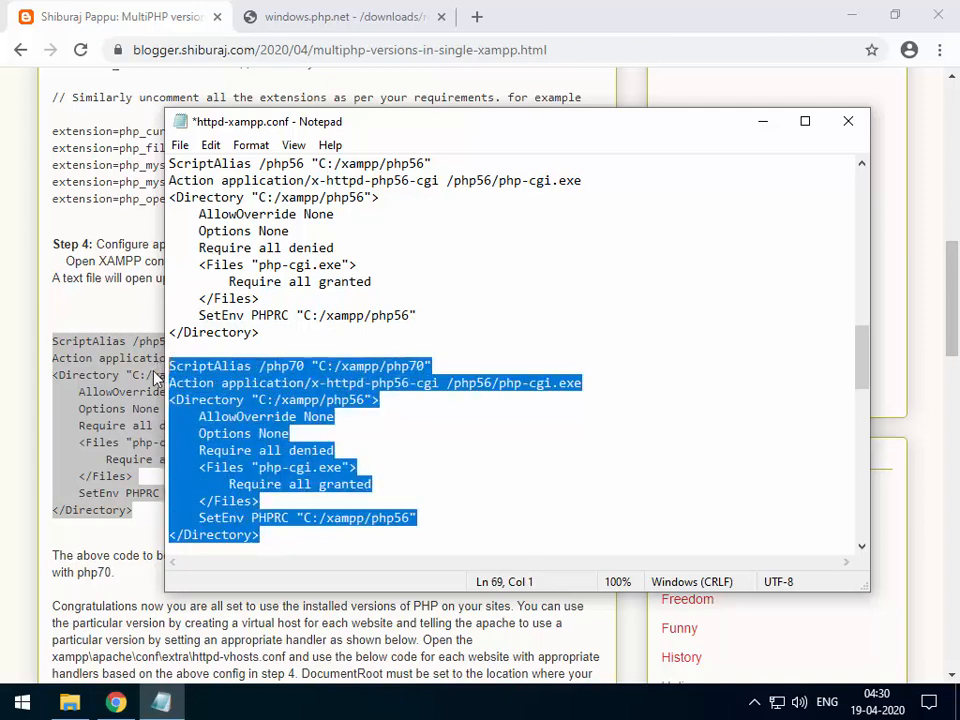
pyautogui.press('BackSpace')
pyautogui.press('BackSpace')
pyautogui.press('BackSpace')
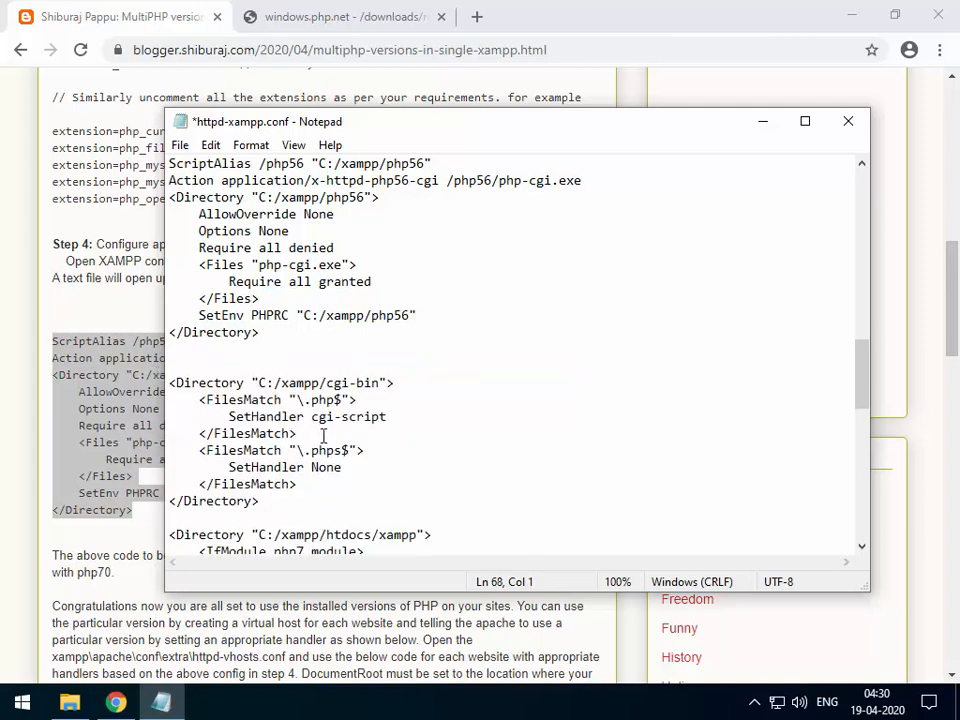
# Save httpd-xampp.conf, close Notepad, and open the XAMPP Control Panel from the tray.
pyautogui.scroll(1, 391, 472)
pyautogui.scroll(1, 391, 472)
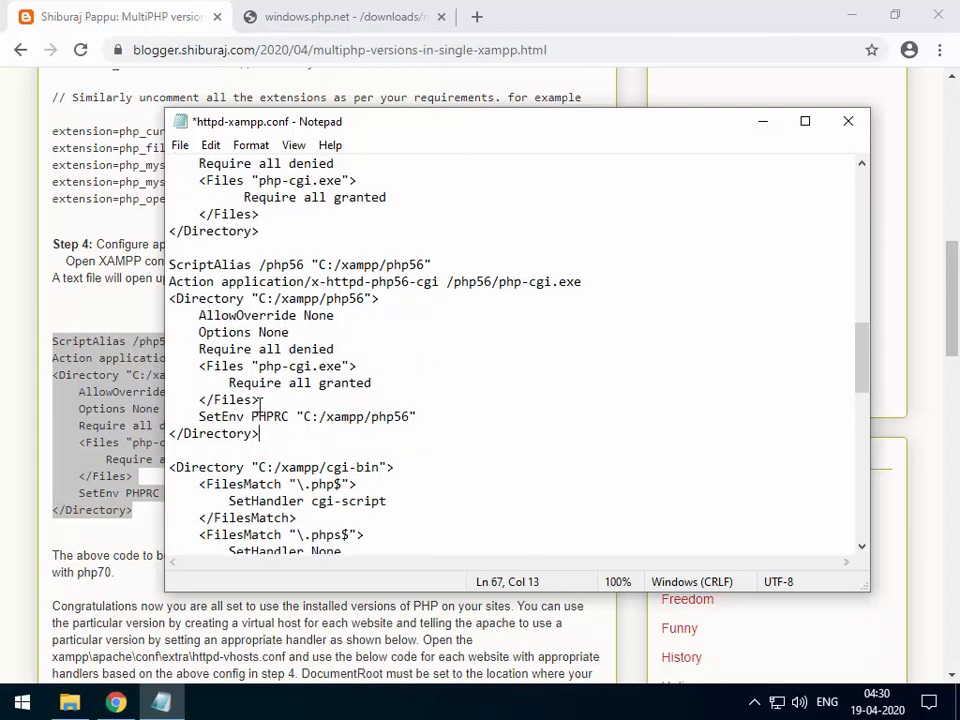
pyautogui.moveTo(170, 433); pyautogui.dragTo(168, 264)
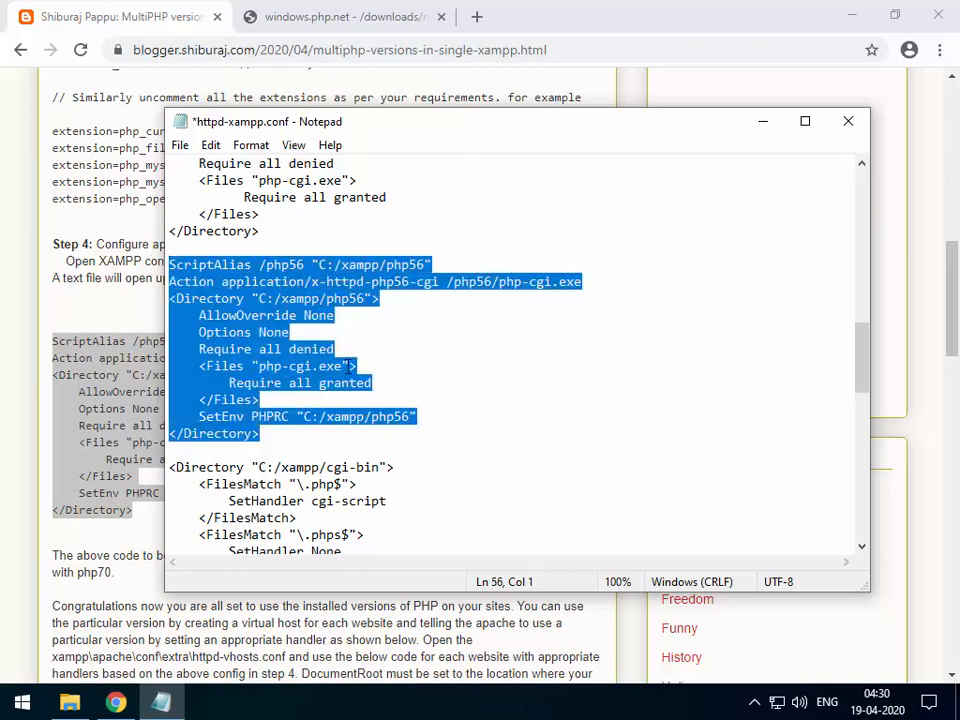
pyautogui.click(350, 366)
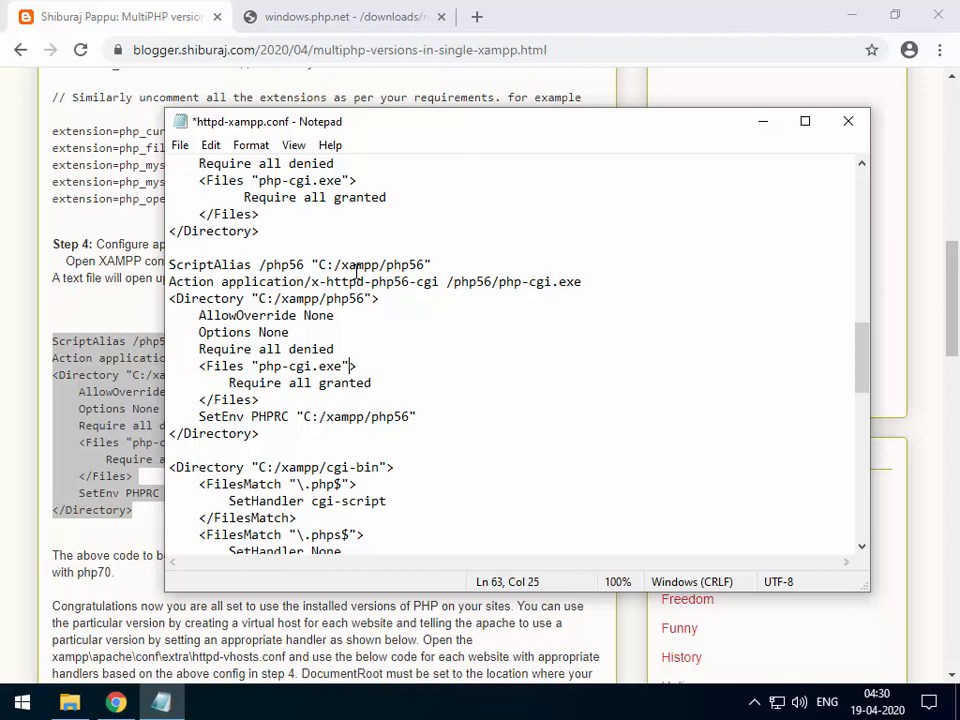
pyautogui.hotkey('ctrl', 's')
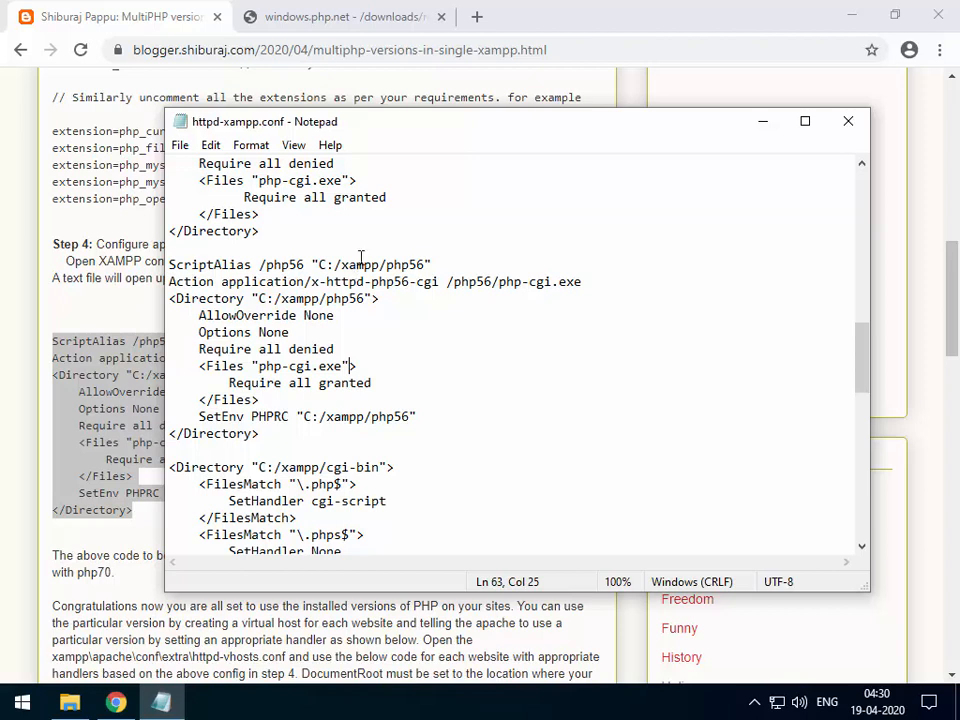
pyautogui.click(848, 122)
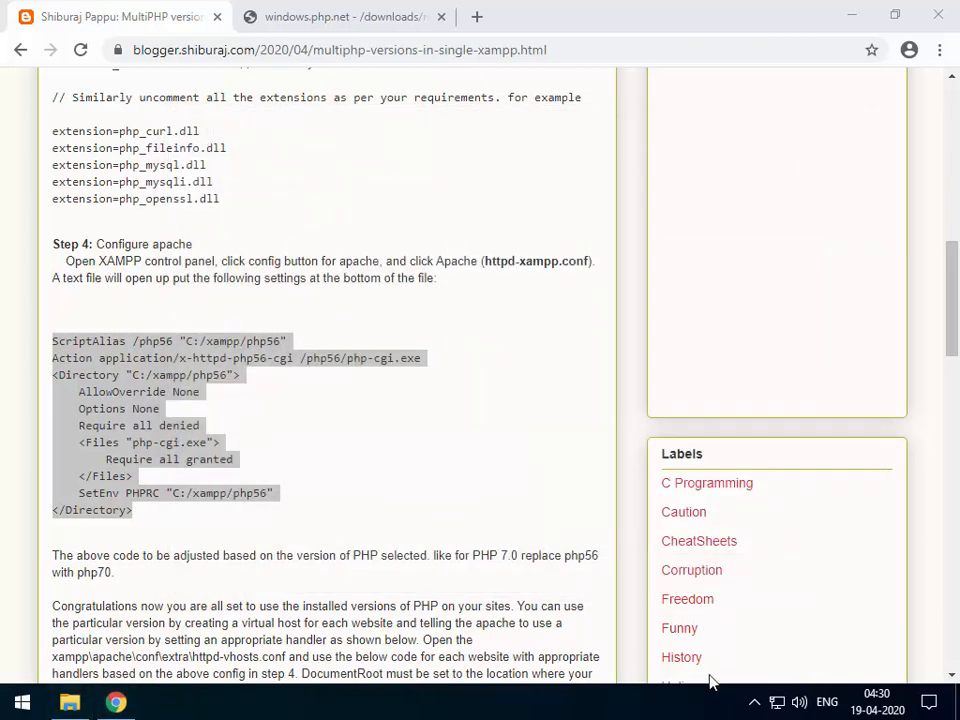
pyautogui.click(755, 700)
pyautogui.click(736, 664)
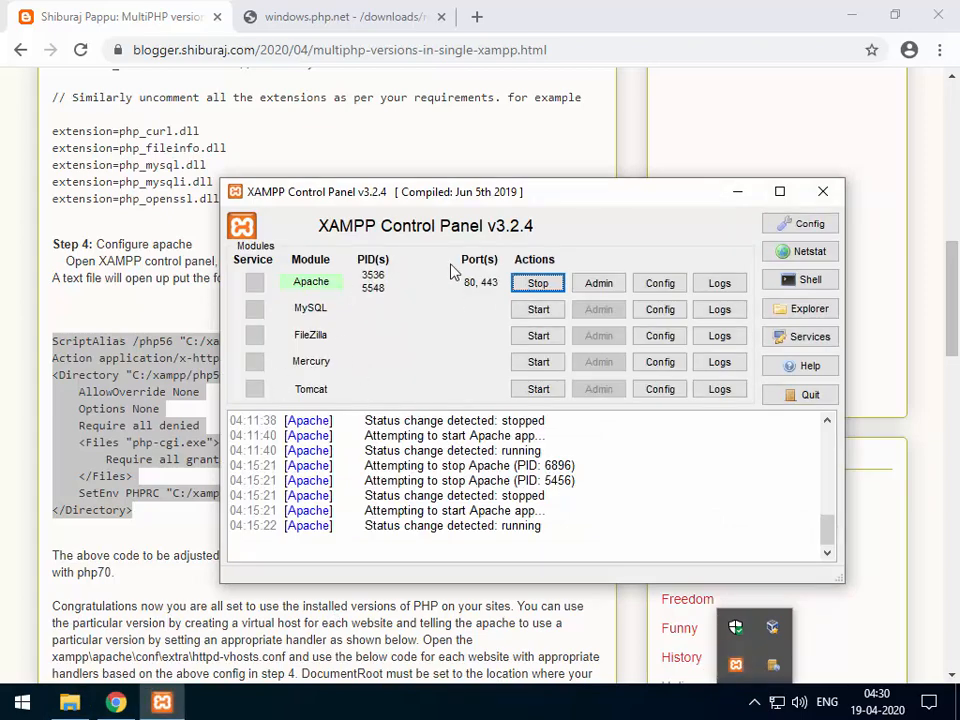
# Restart Apache in XAMPP Control Panel so it runs on ports 80 and 443.
pyautogui.click(537, 285)
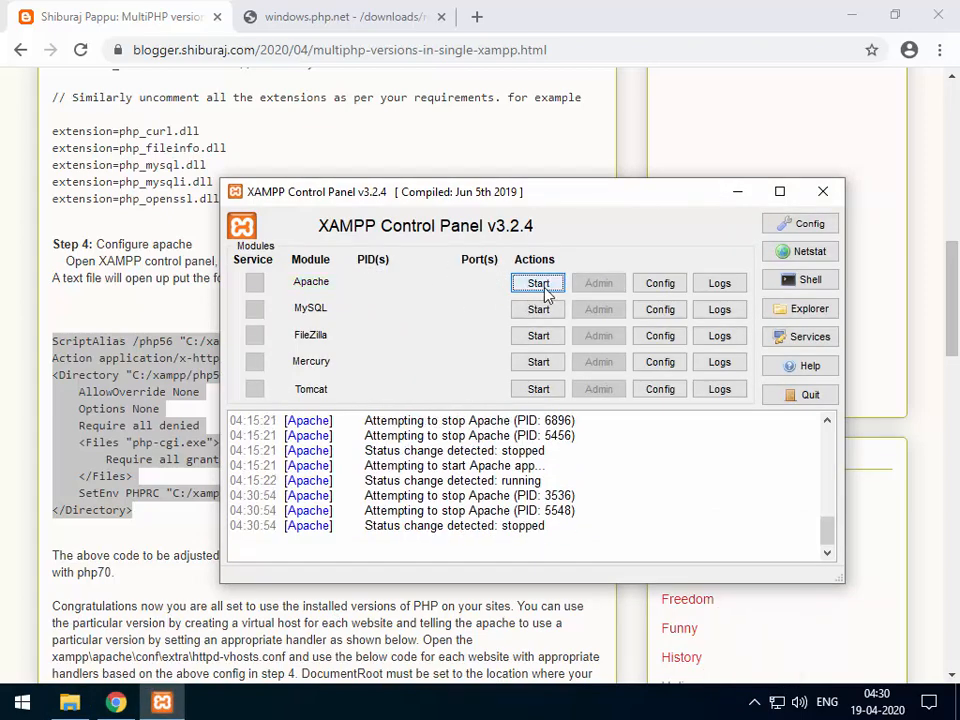
pyautogui.click(542, 287)
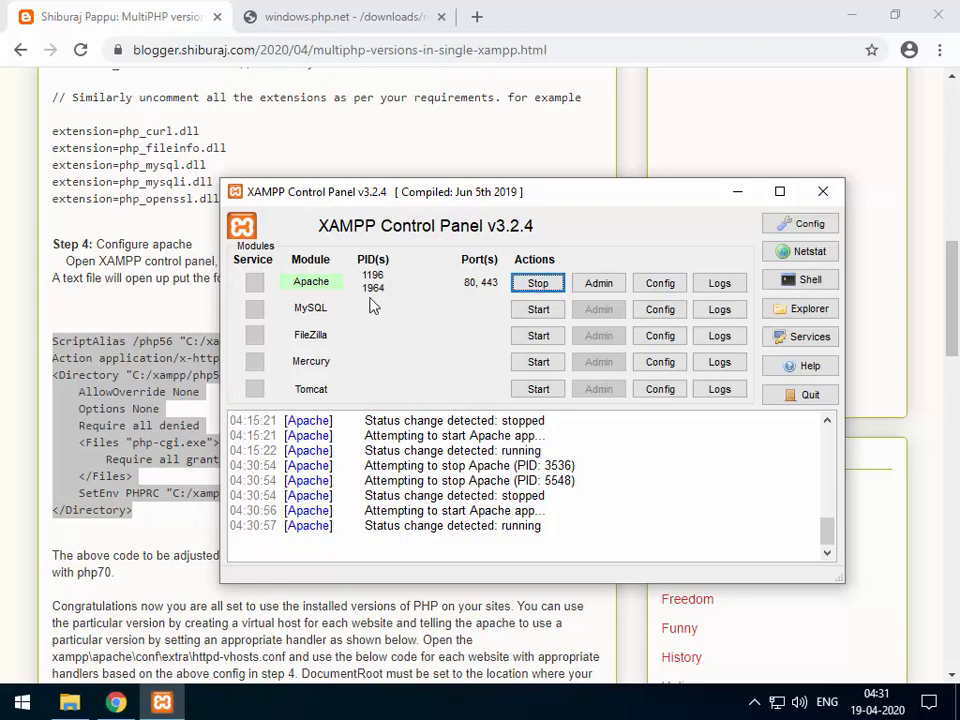
pyautogui.click(165, 279)
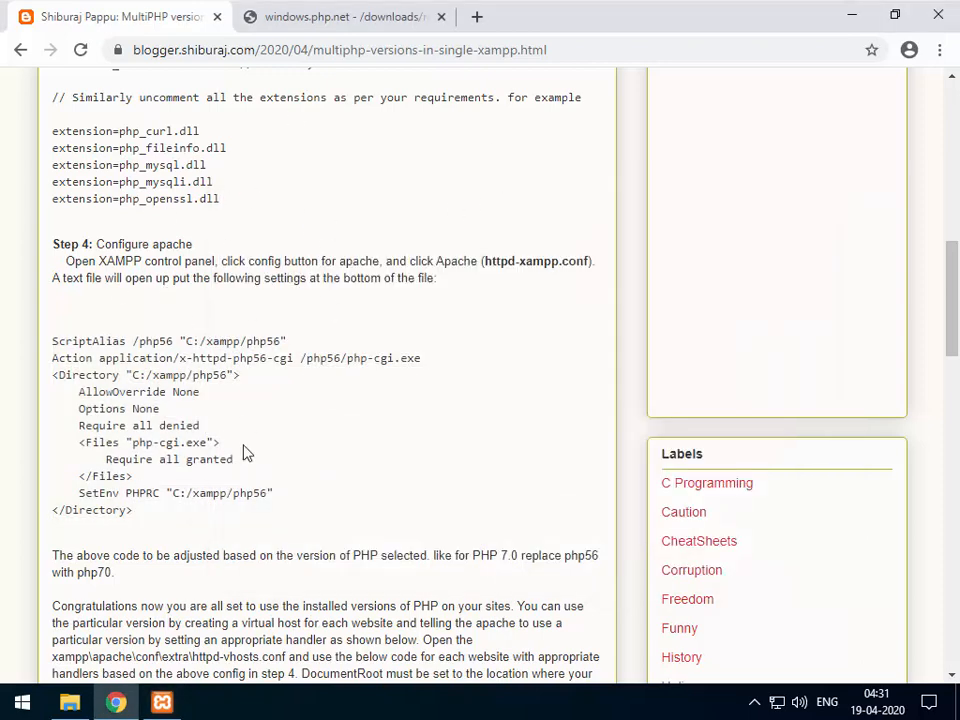
# Open index.php from C:\xampp\htdocs in Notepad.
pyautogui.click(68, 703)
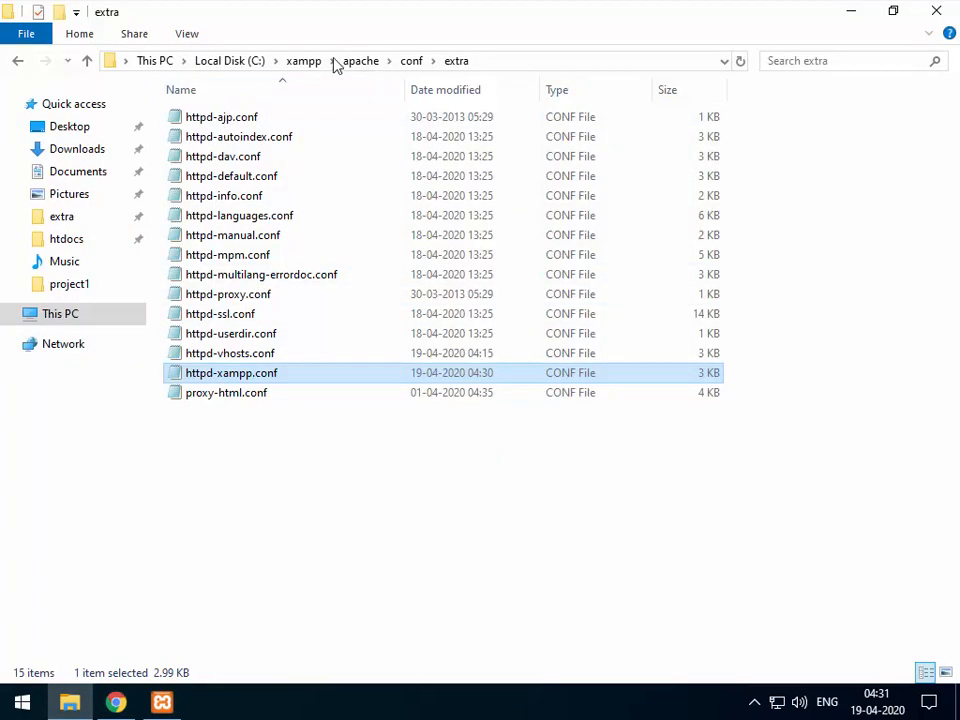
pyautogui.click(303, 61)
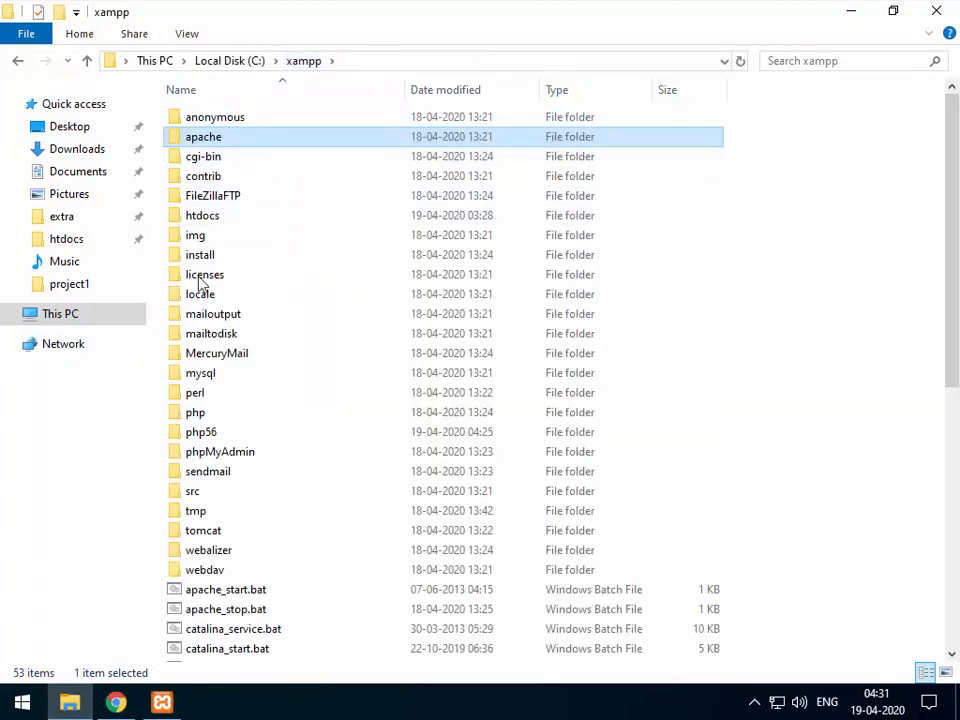
pyautogui.doubleClick(240, 224)
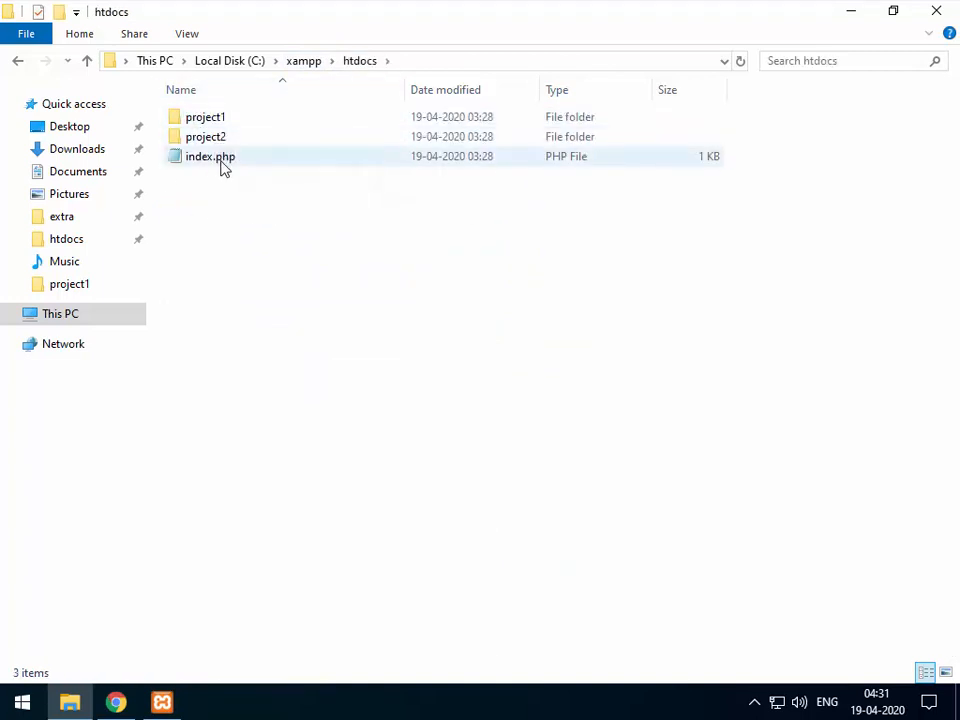
pyautogui.doubleClick(210, 160)
# Replace the Hello text with <?php phpinfo(), then save and close the file.
pyautogui.press('End')
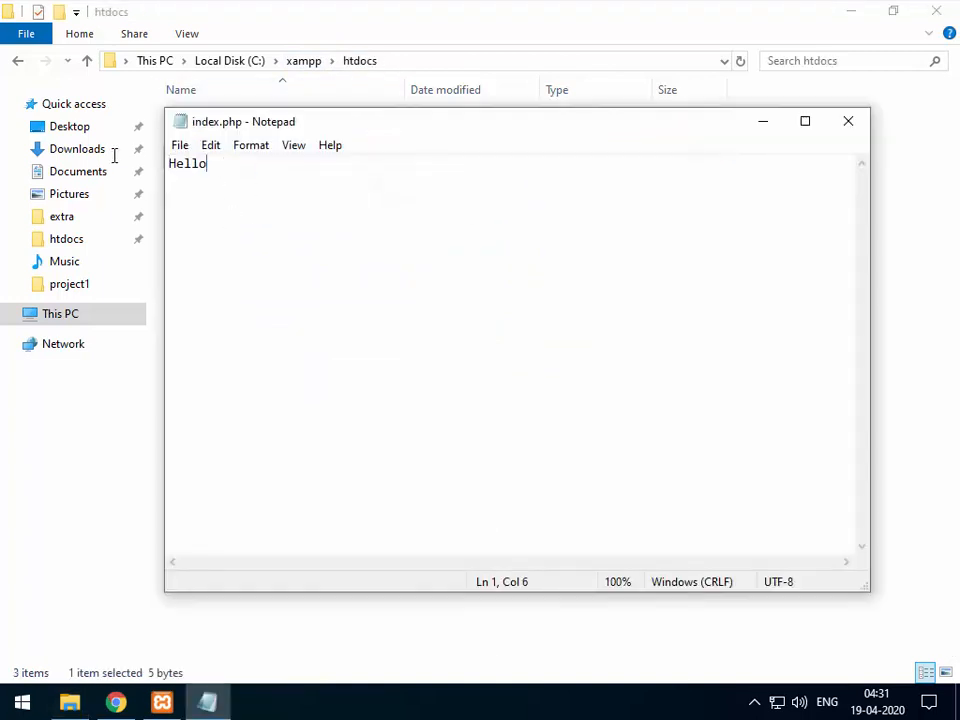
pyautogui.hotkey('shift', 'Home')
pyautogui.write('<?php')
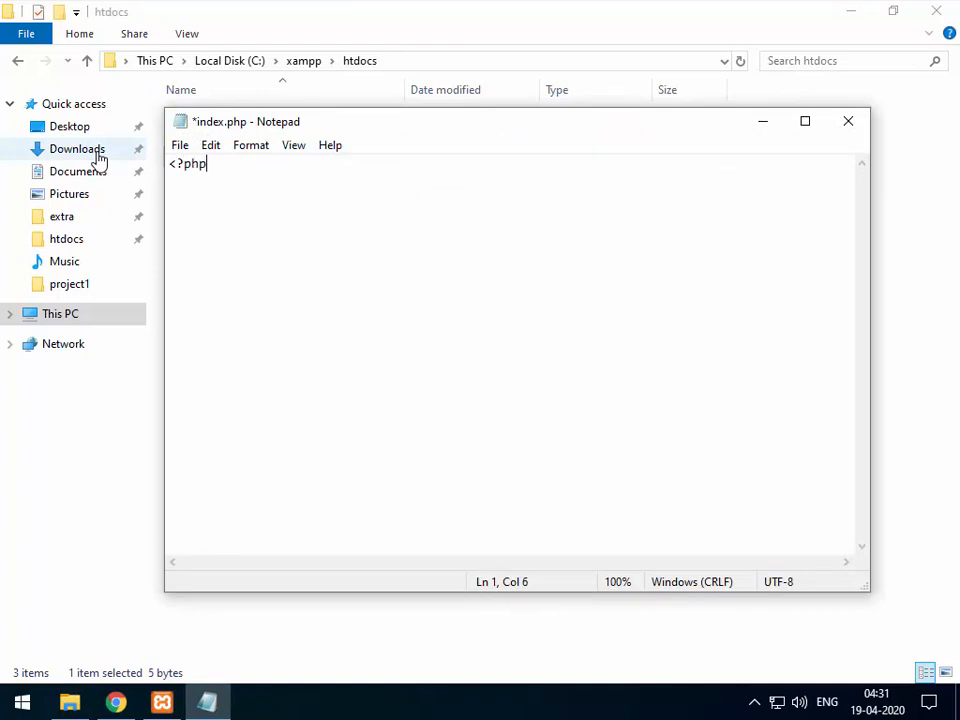
pyautogui.press('Return')
pyautogui.write('phpinfo();')
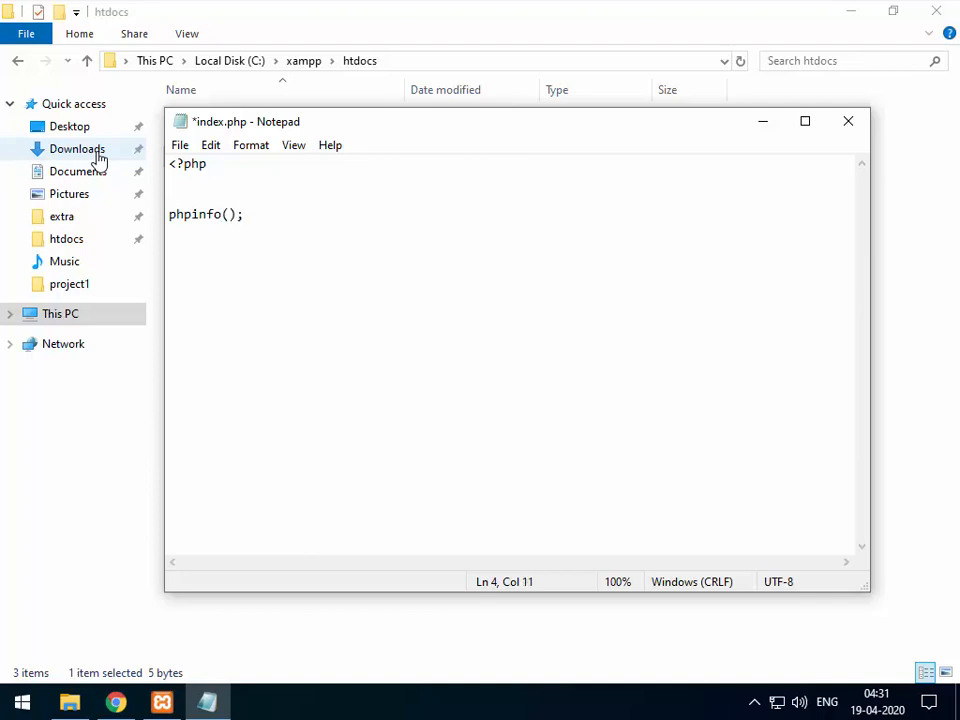
pyautogui.hotkey('ctrl', 's')
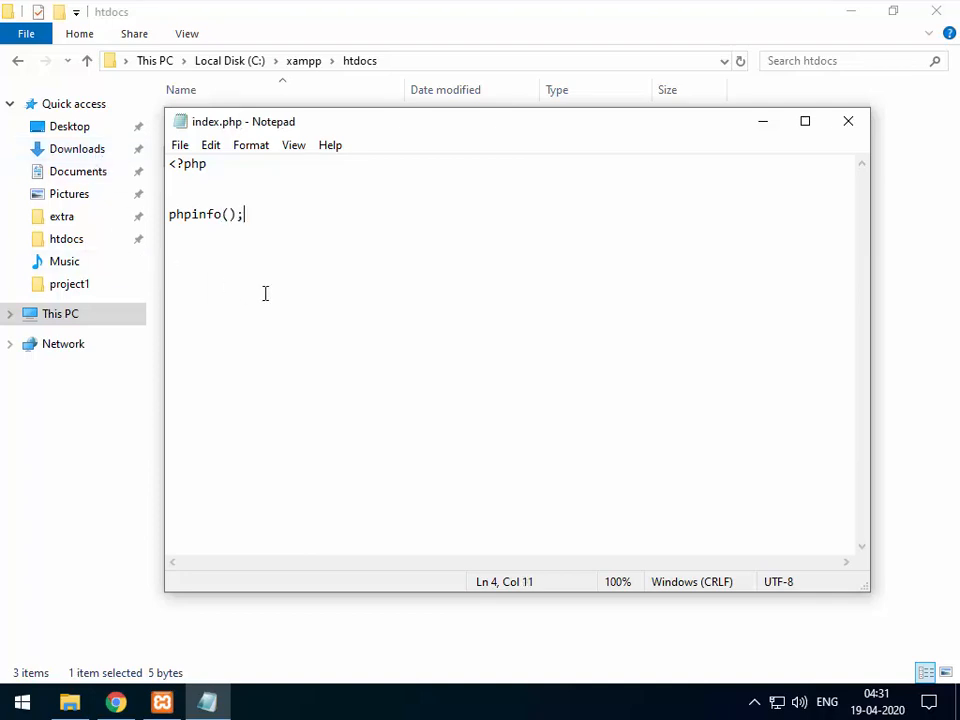
pyautogui.click(849, 125)
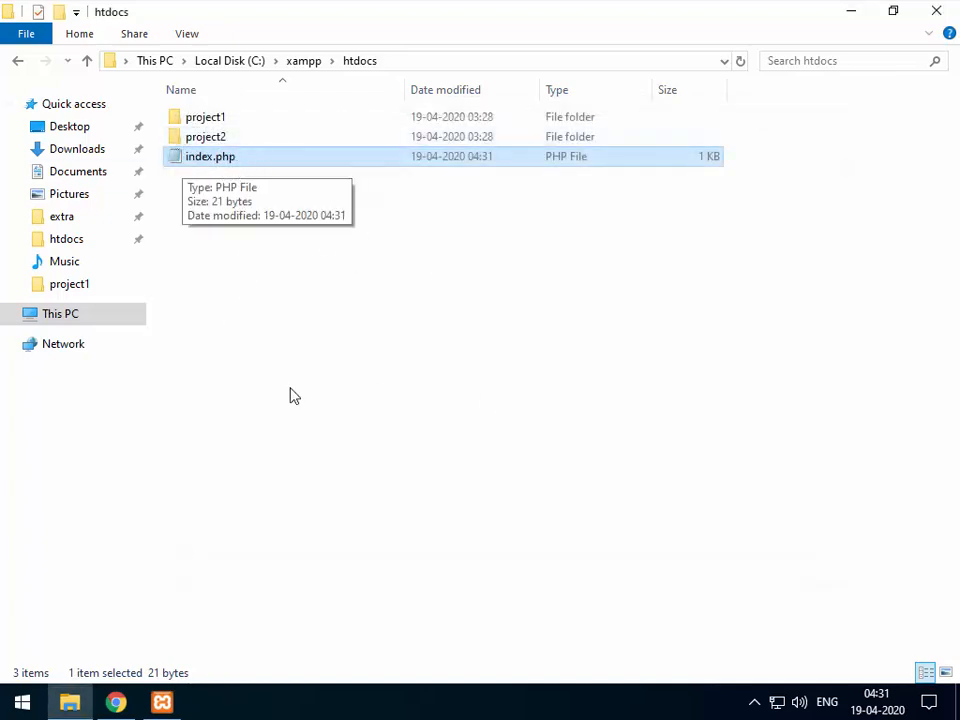
# Load localhost in a new Chrome tab to confirm it still shows Project 1.
pyautogui.click(116, 703)
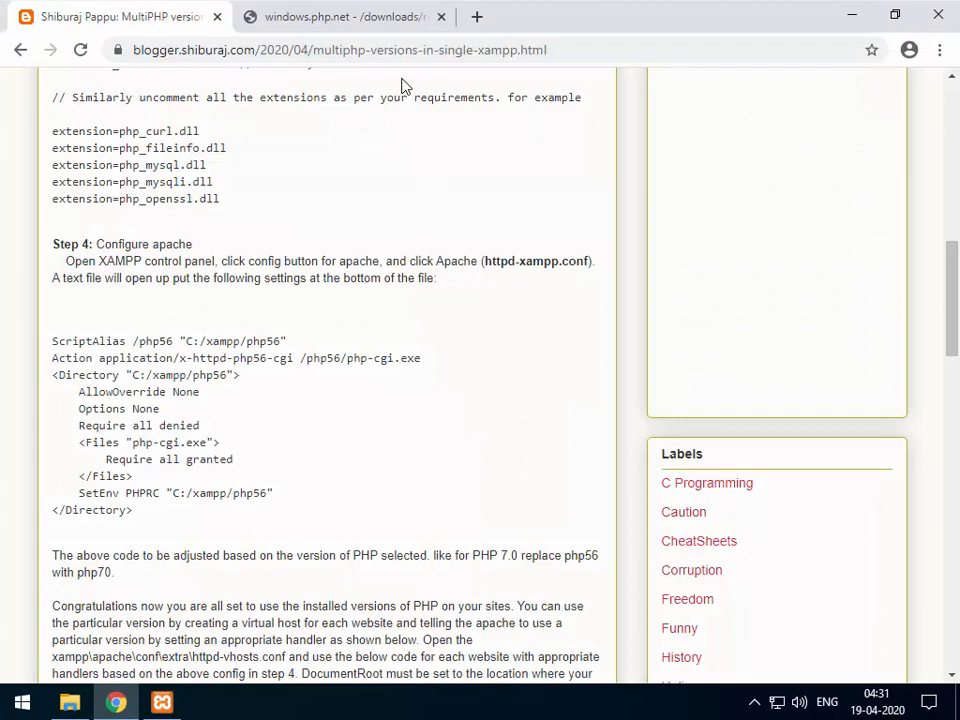
pyautogui.click(477, 16)
pyautogui.write('localhost')
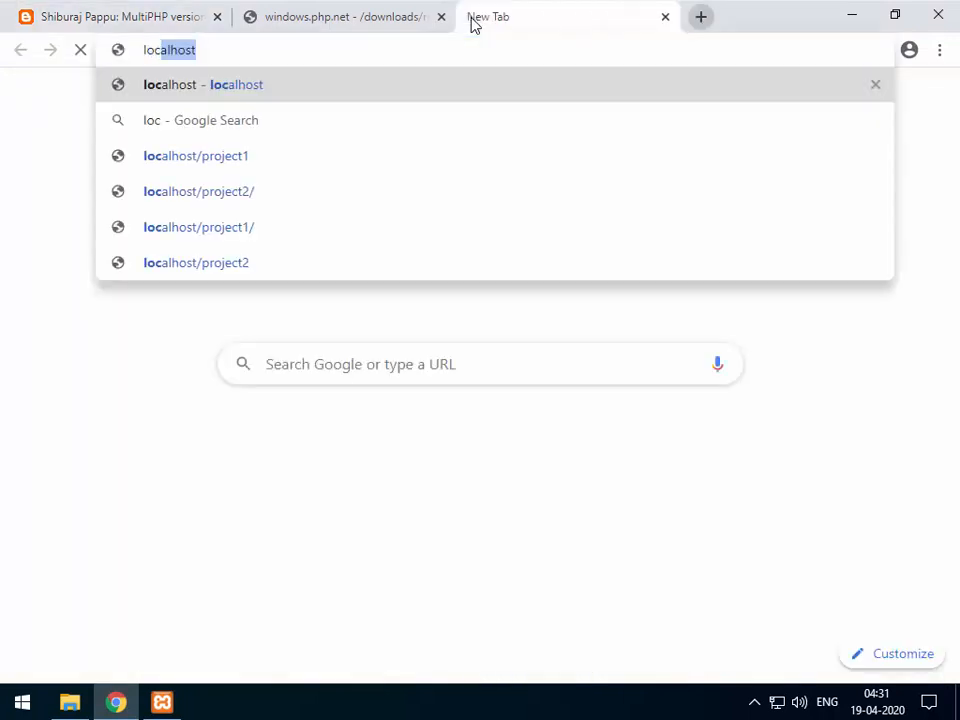
pyautogui.press('Return')
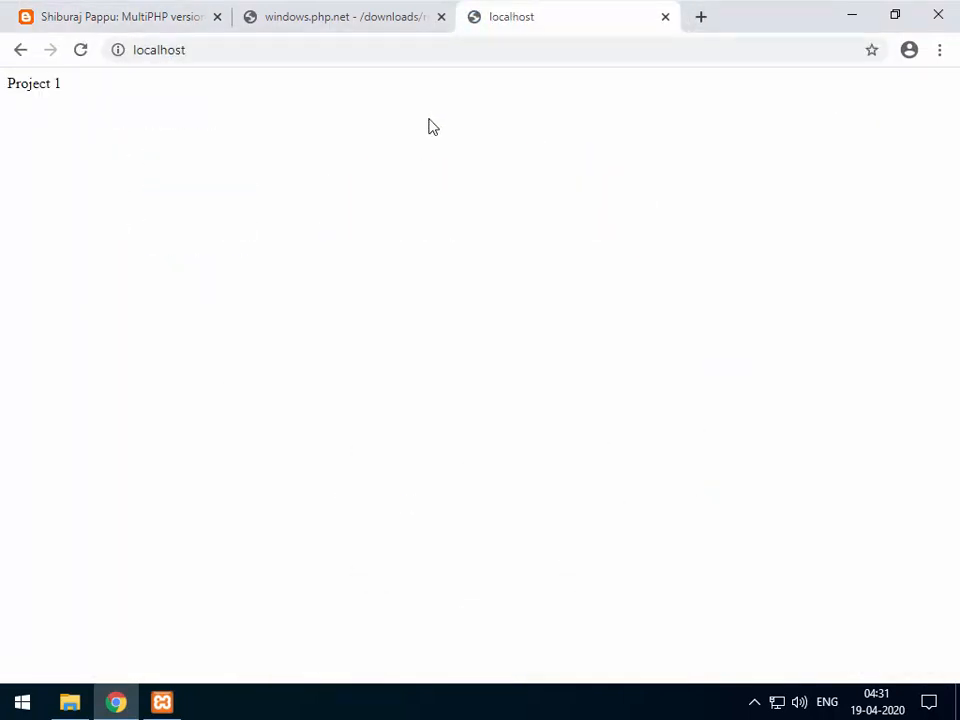
pyautogui.click(214, 47)
pyautogui.click(195, 49)
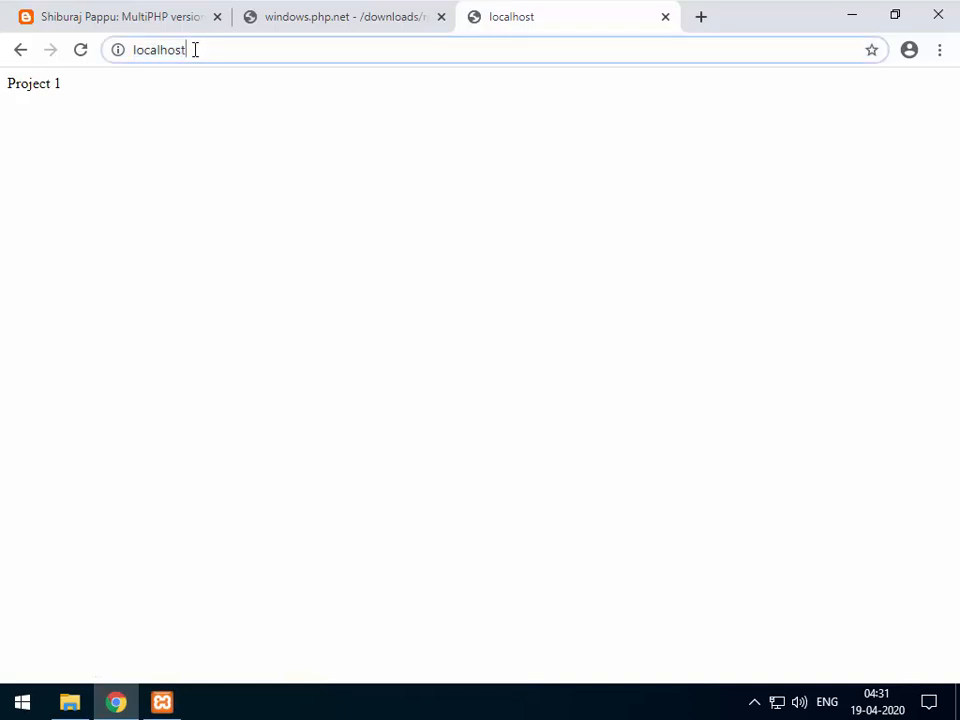
pyautogui.click(69, 702)
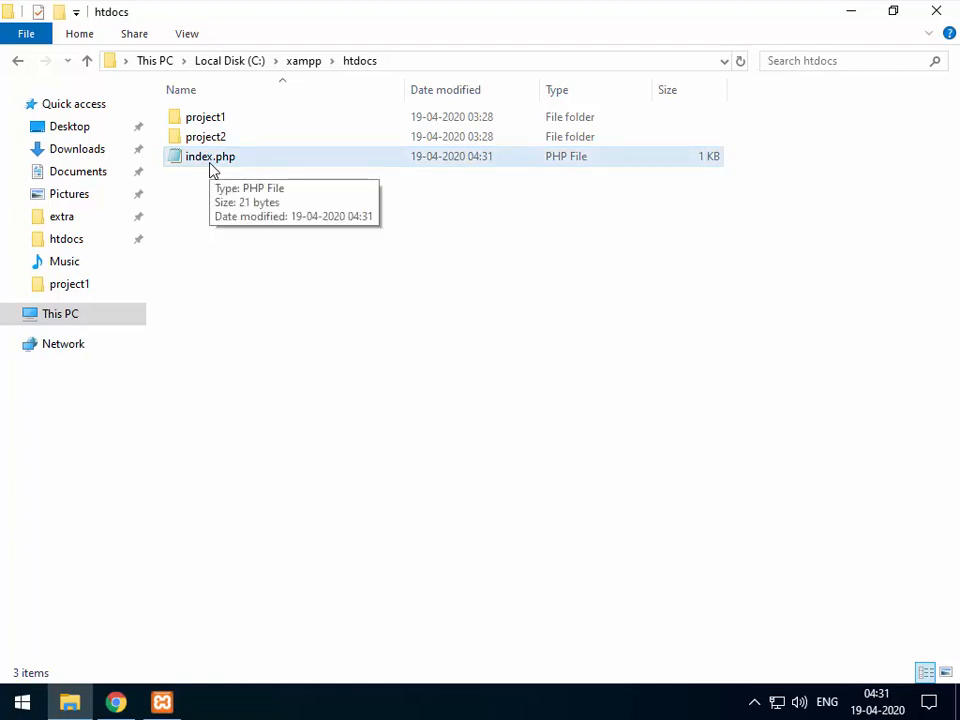
# Move index.php into project1, replacing the index.php already there.
pyautogui.moveTo(204, 171); pyautogui.dragTo(216, 121)
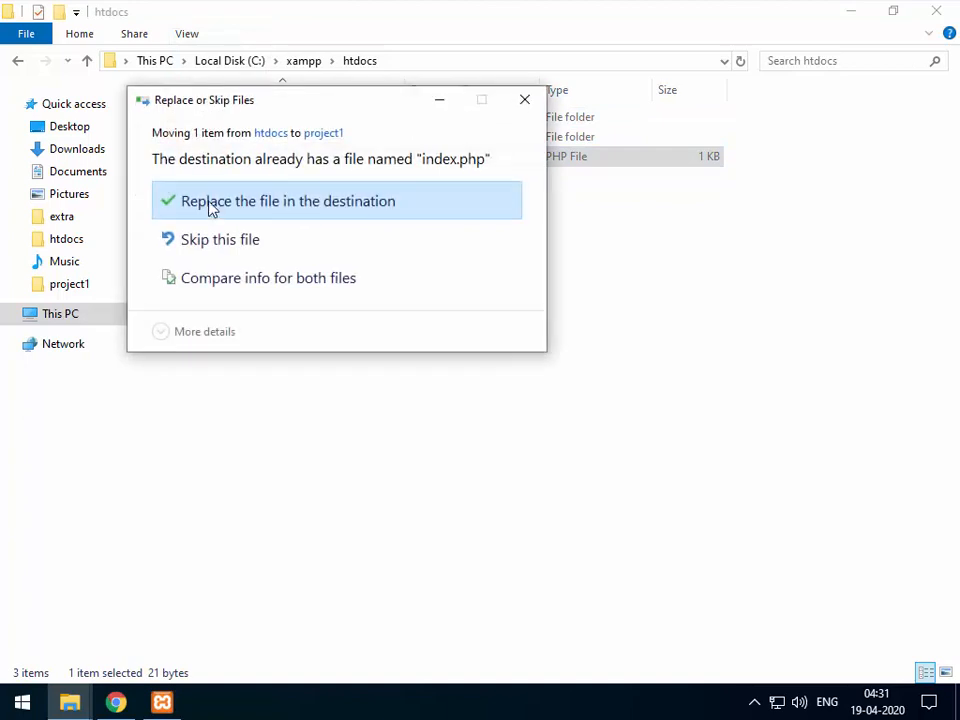
pyautogui.click(222, 204)
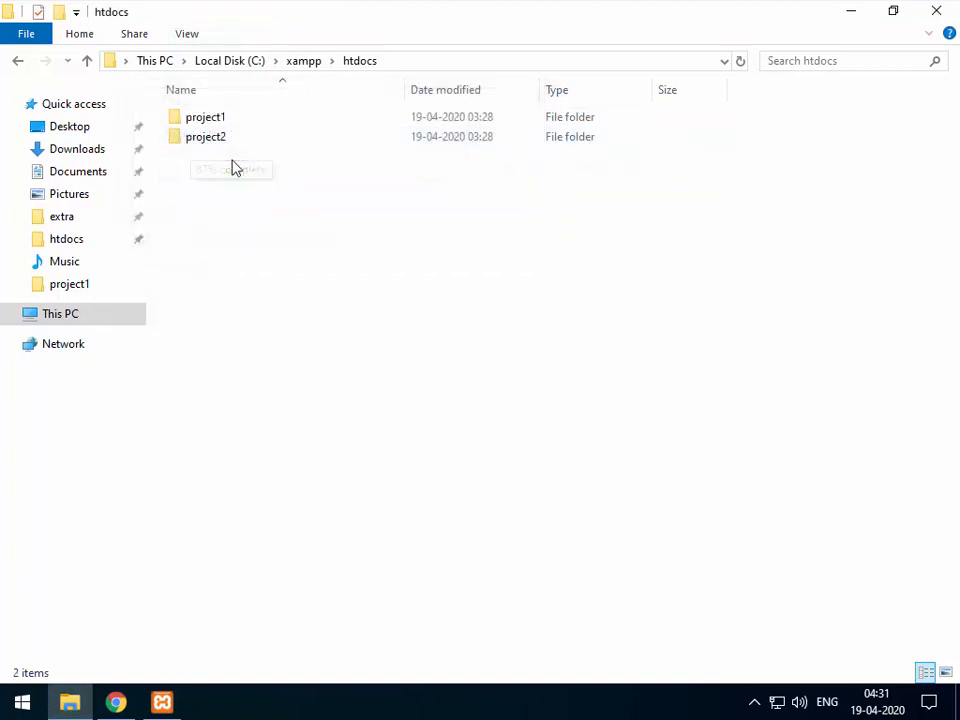
pyautogui.click(116, 702)
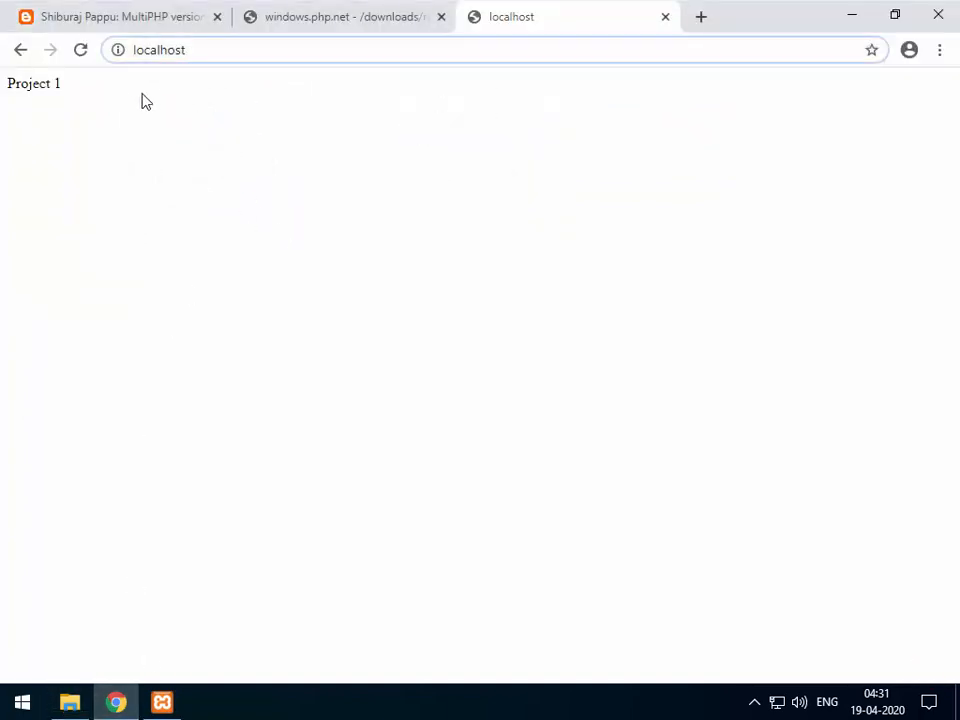
# Reload localhost and confirm the phpinfo page reports PHP Version 7.4.4.
pyautogui.press('Return')
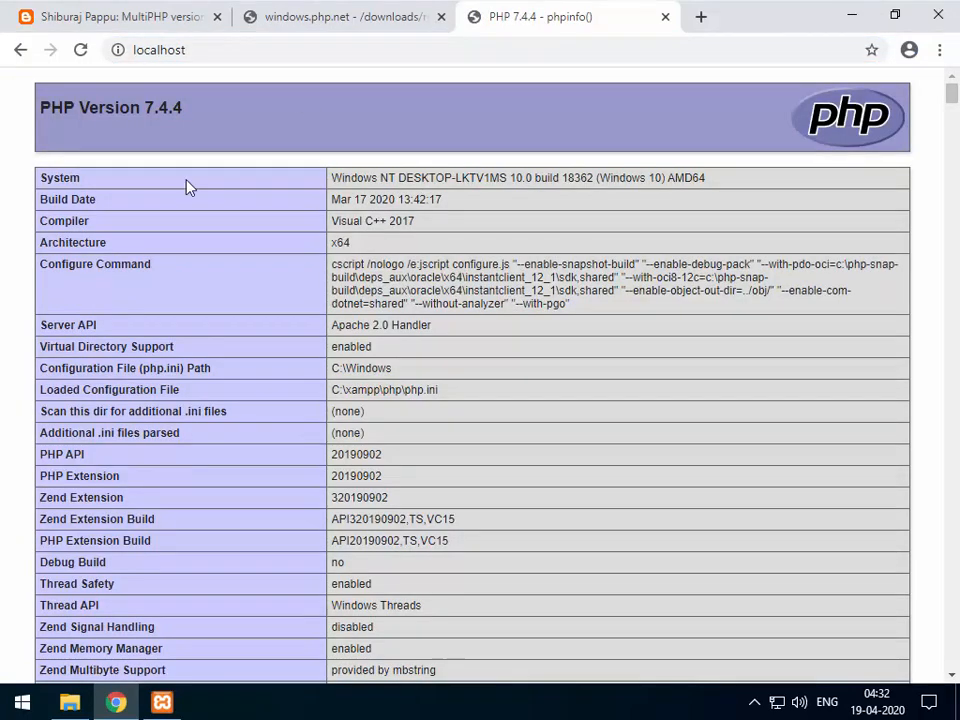
pyautogui.moveTo(147, 109); pyautogui.dragTo(195, 117)
pyautogui.click(144, 111)
pyautogui.click(201, 138)
pyautogui.click(162, 702)
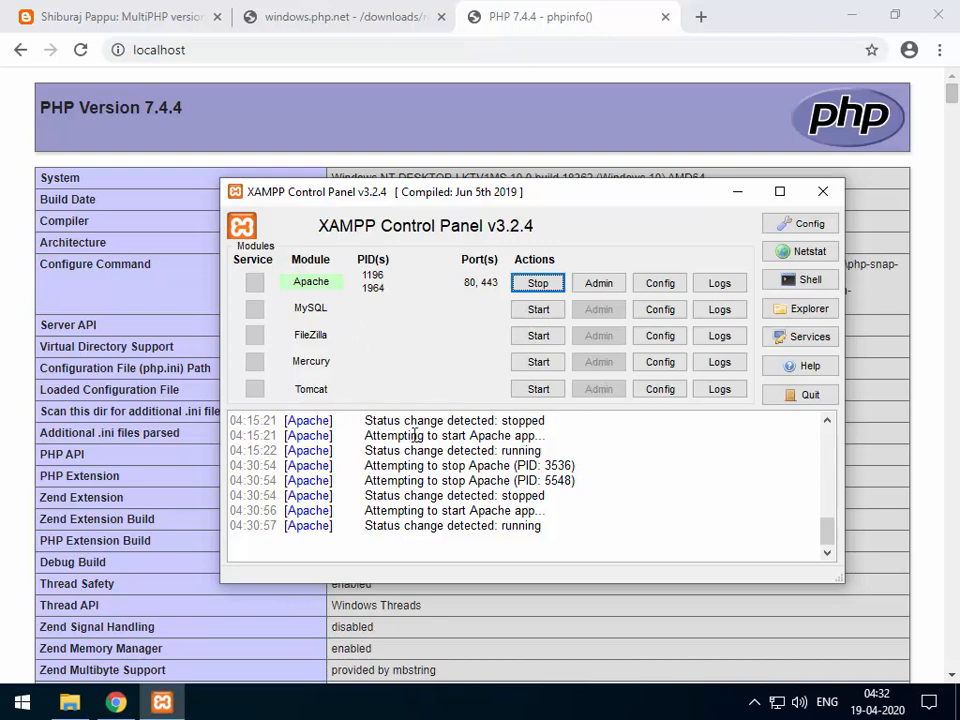
# Browse from xampp to apache\conf\extra and select httpd-vhosts.conf.
pyautogui.click(69, 702)
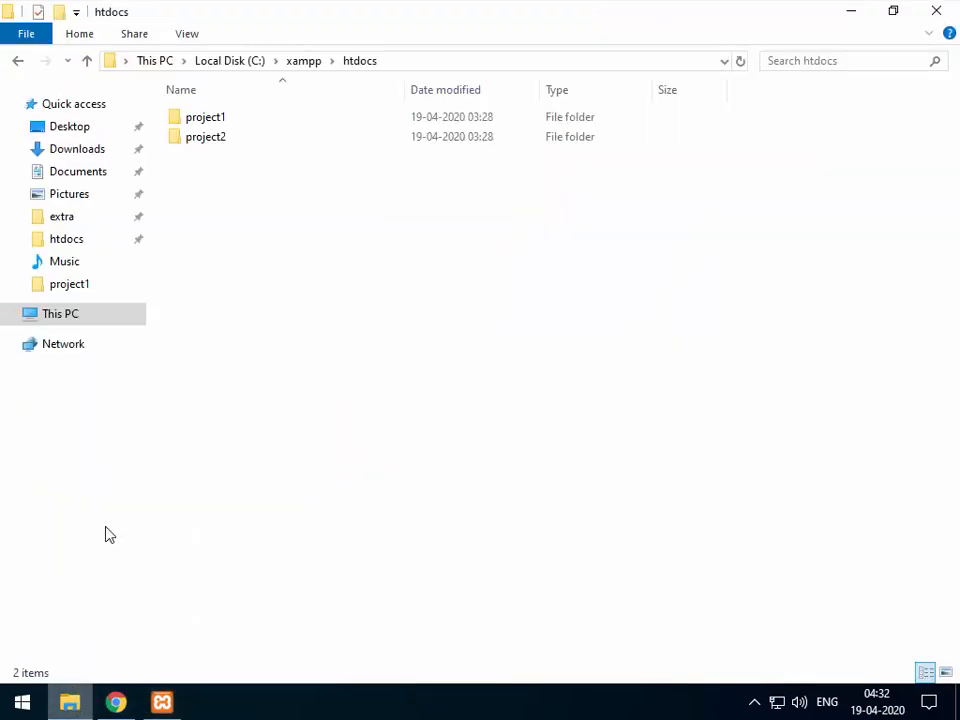
pyautogui.click(303, 61)
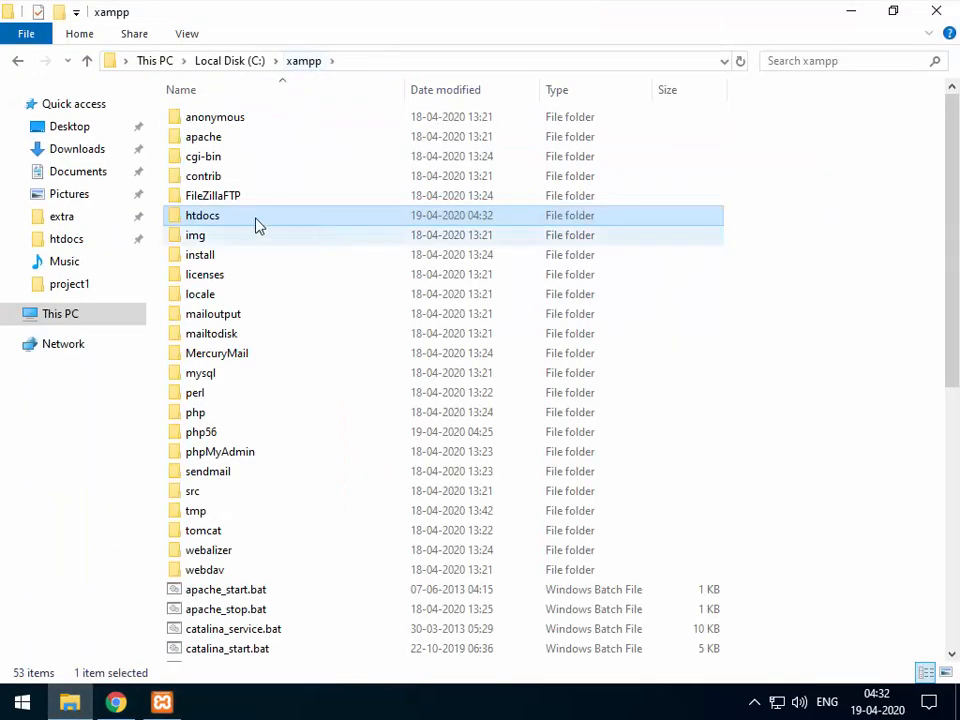
pyautogui.doubleClick(203, 139)
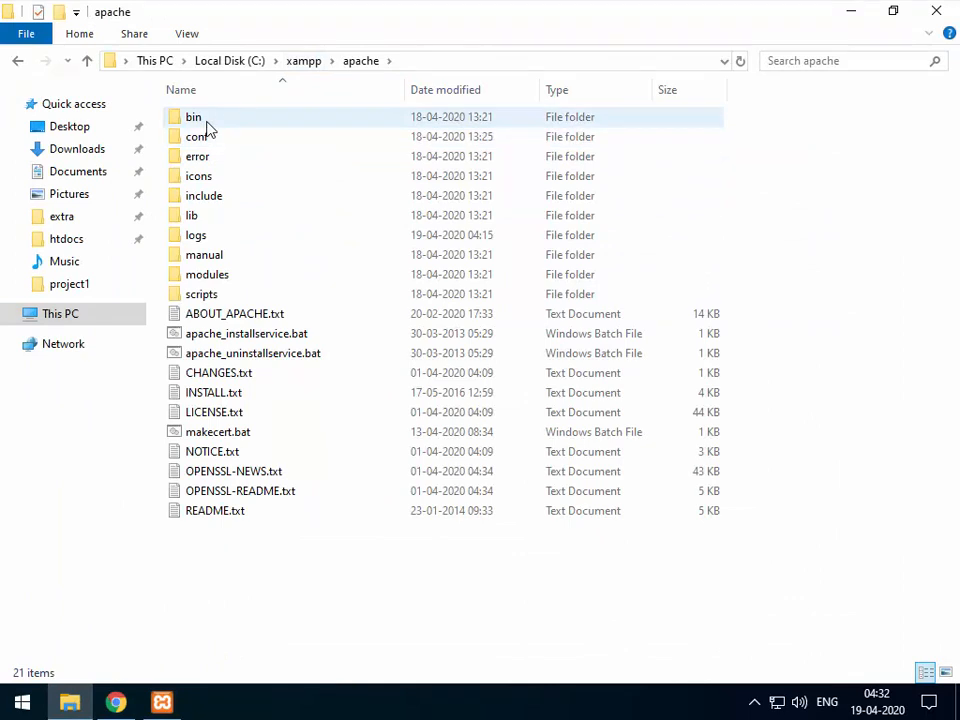
pyautogui.doubleClick(203, 141)
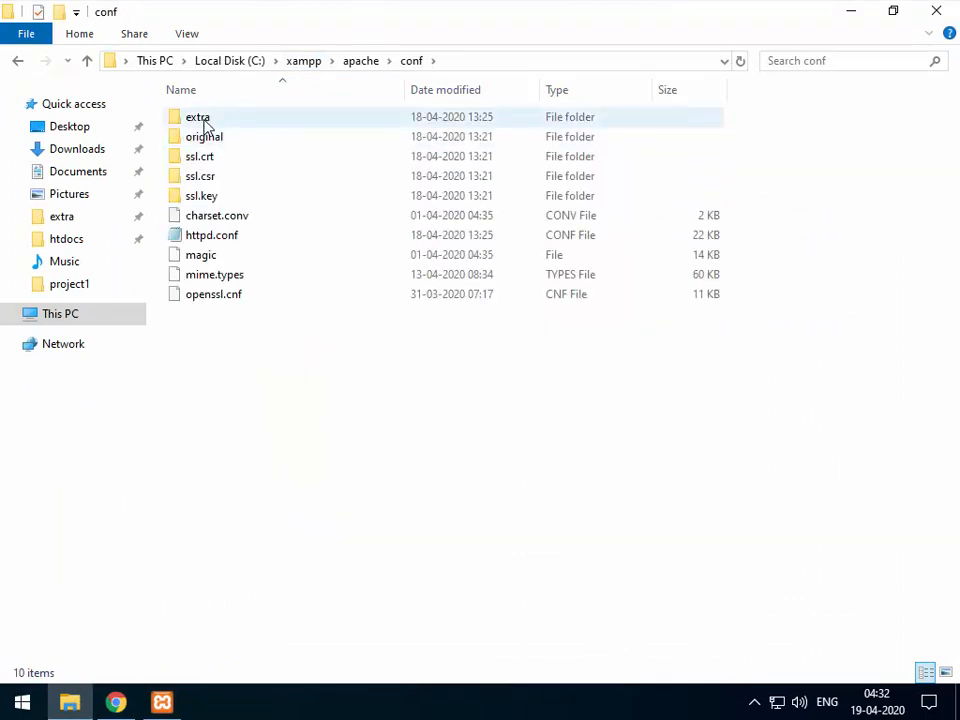
pyautogui.doubleClick(205, 121)
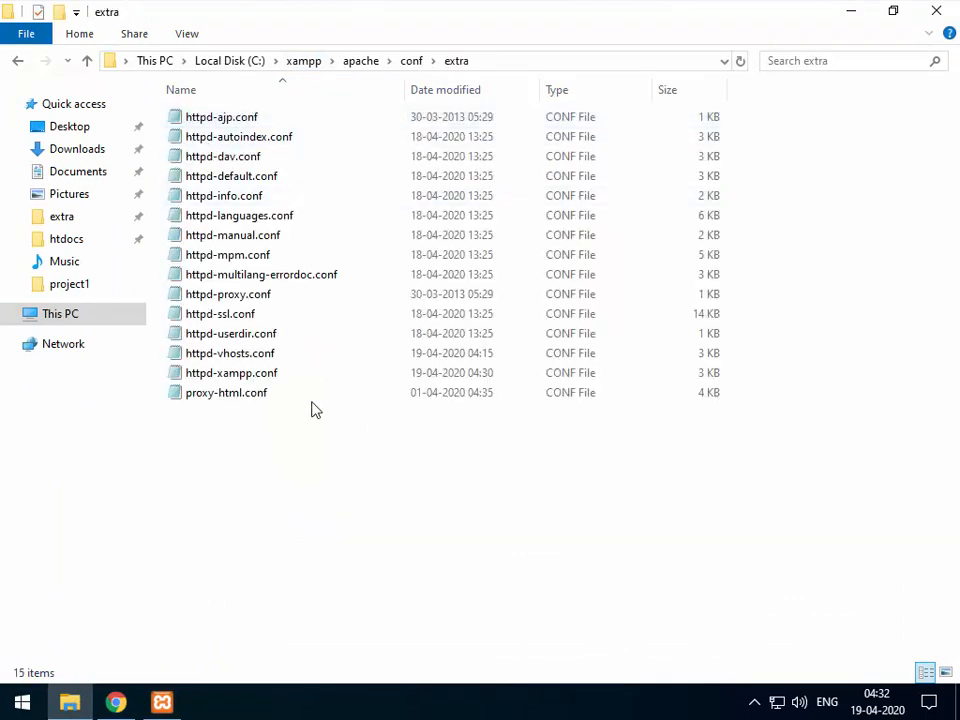
pyautogui.click(260, 378)
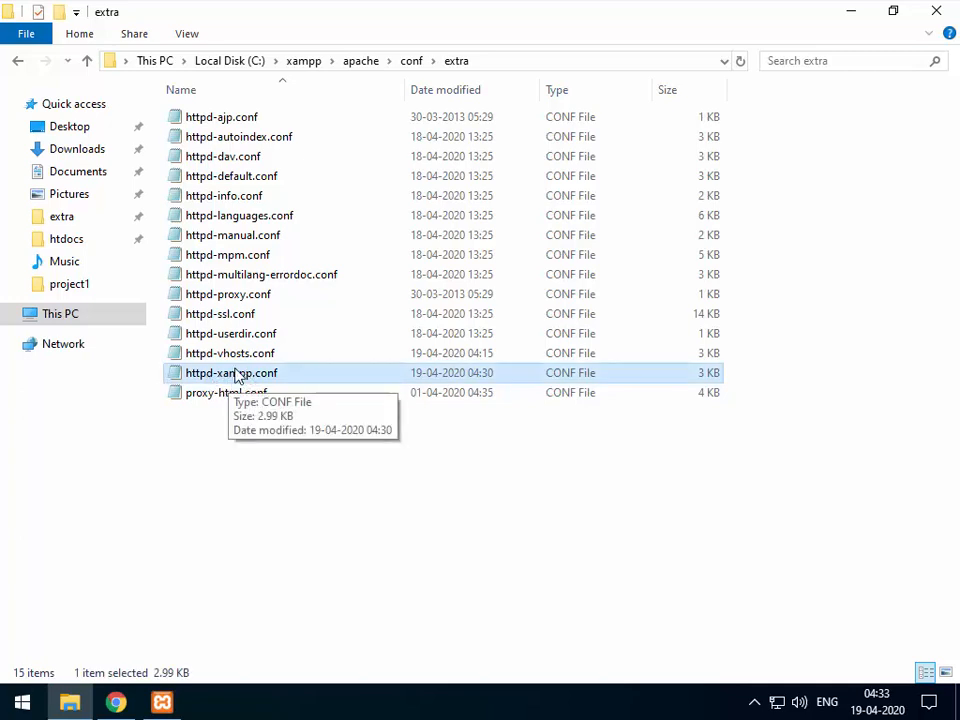
pyautogui.click(237, 360)
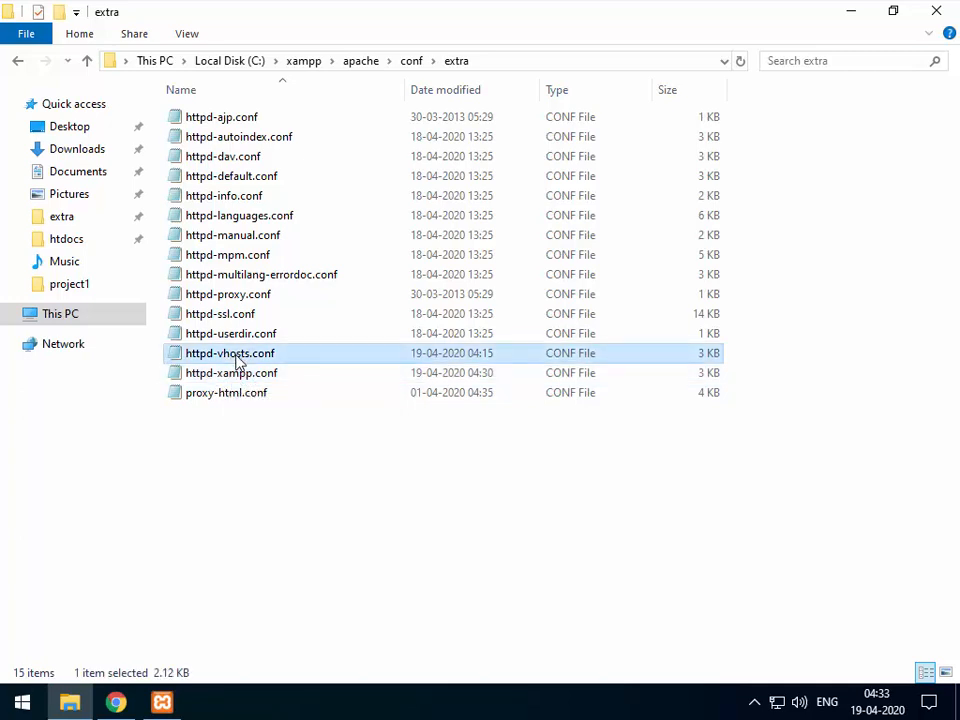
pyautogui.doubleClick(237, 360)
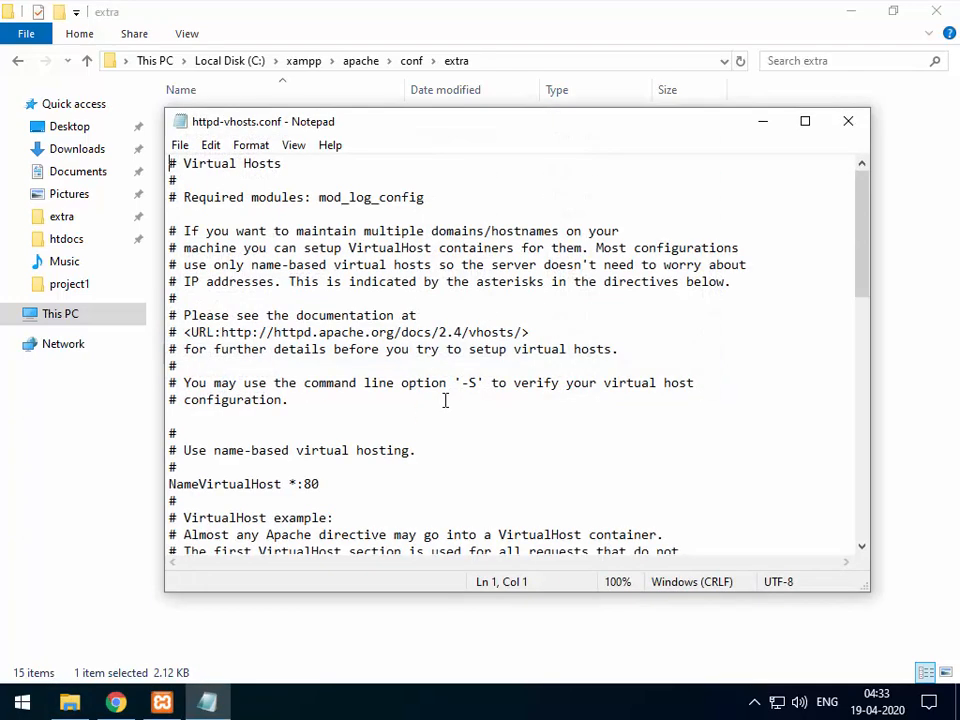
pyautogui.scroll(-3, 422, 310)
pyautogui.scroll(-3, 422, 310)
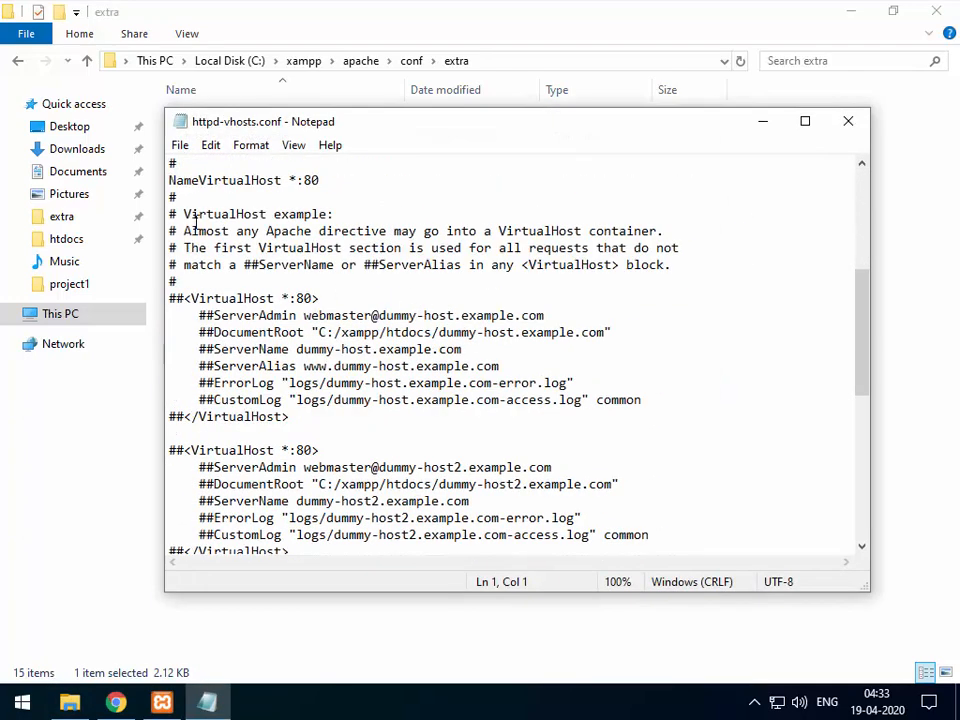
pyautogui.scroll(2, 267, 240)
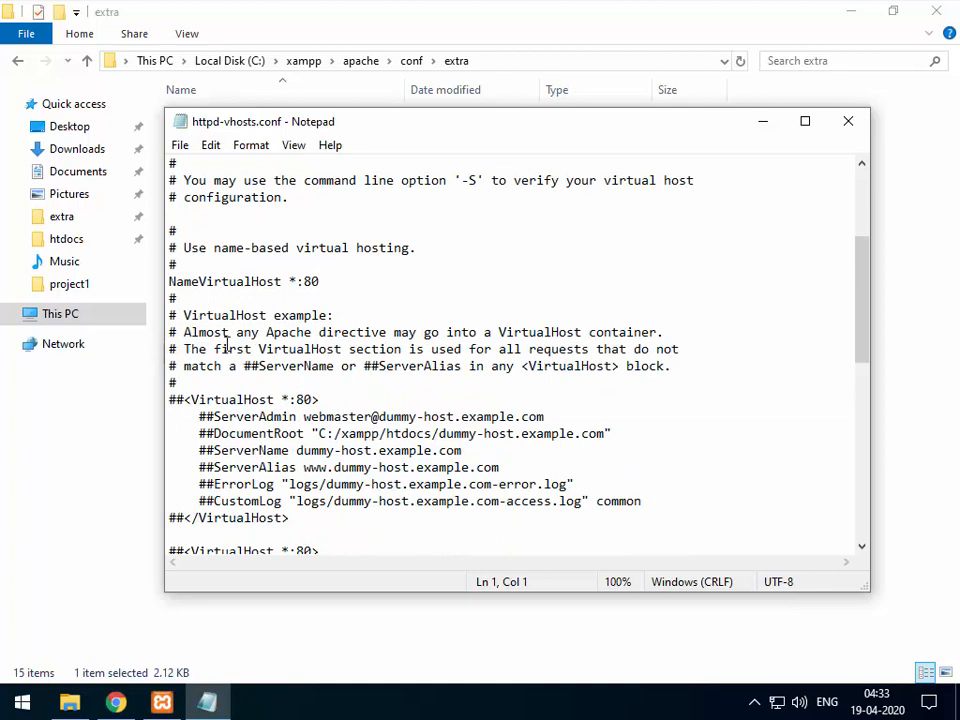
pyautogui.click(169, 281)
pyautogui.click(324, 280)
pyautogui.scroll(-3, 342, 305)
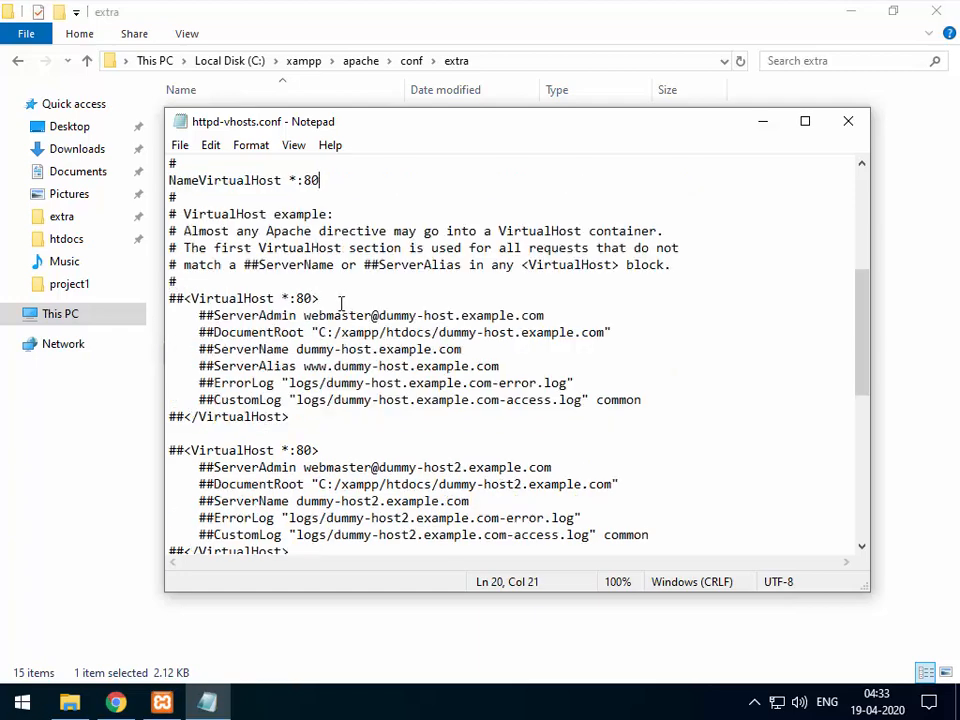
pyautogui.scroll(-6, 342, 305)
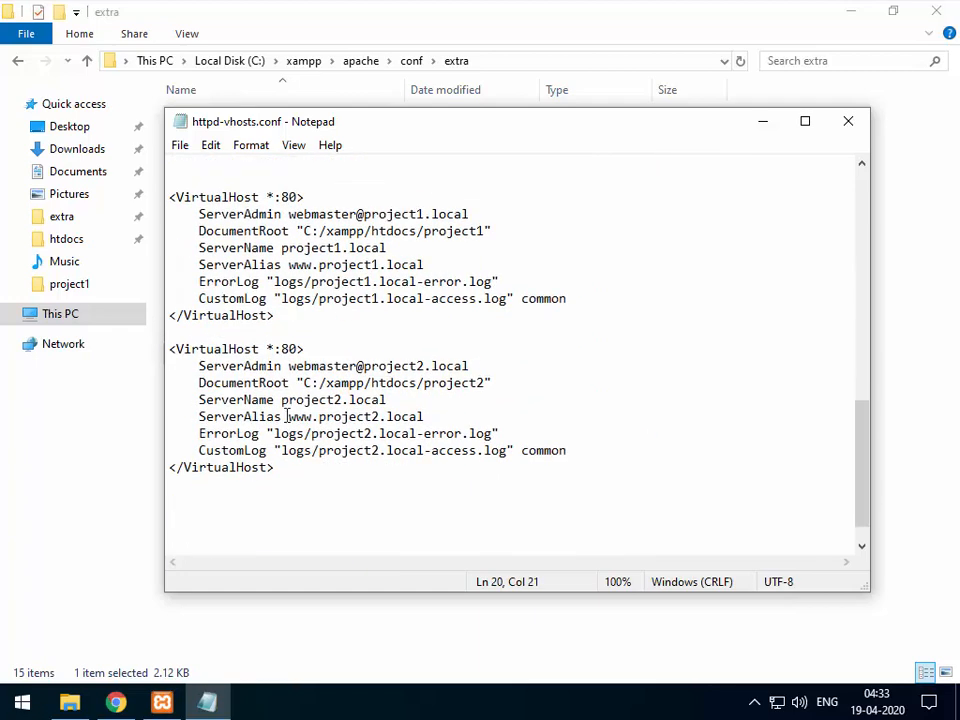
pyautogui.moveTo(284, 469); pyautogui.dragTo(166, 188)
pyautogui.click(445, 242)
pyautogui.moveTo(283, 248); pyautogui.dragTo(402, 250)
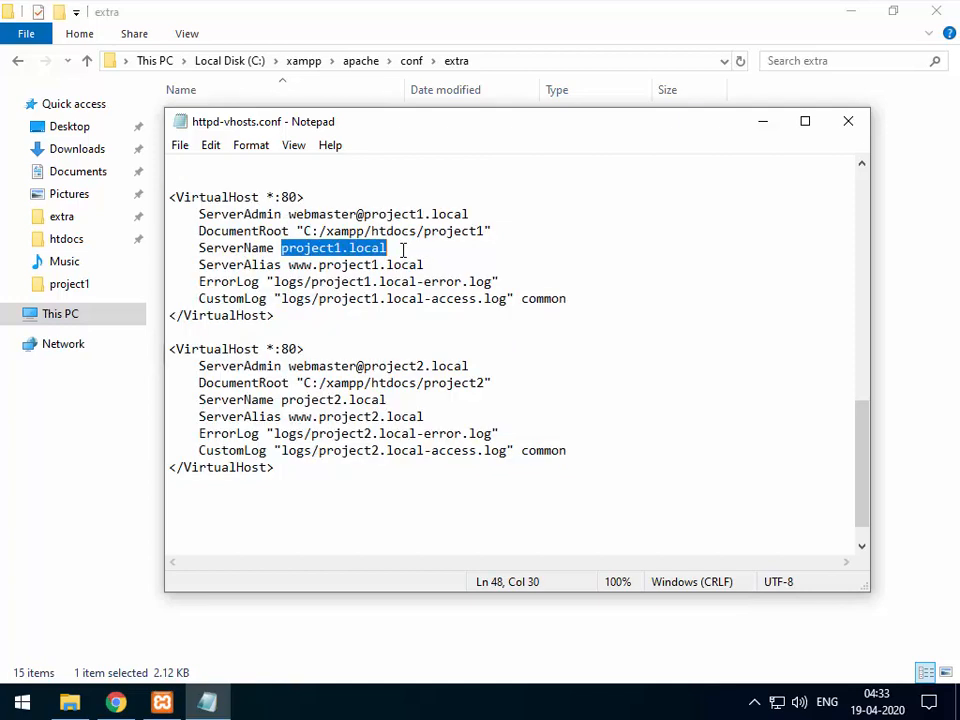
pyautogui.click(402, 250)
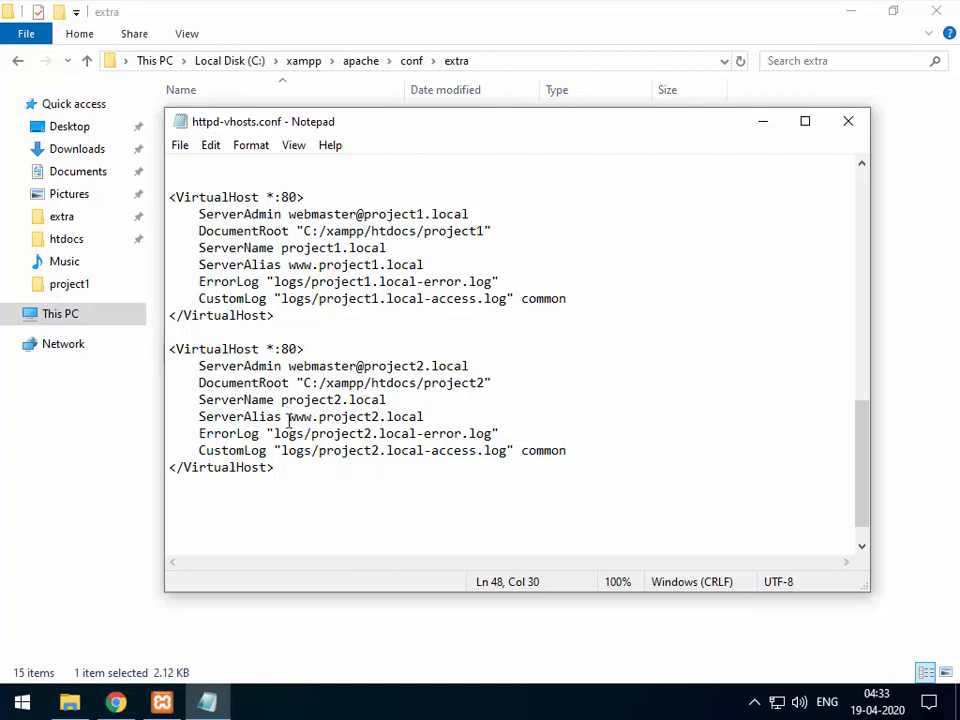
pyautogui.moveTo(281, 400); pyautogui.dragTo(415, 402)
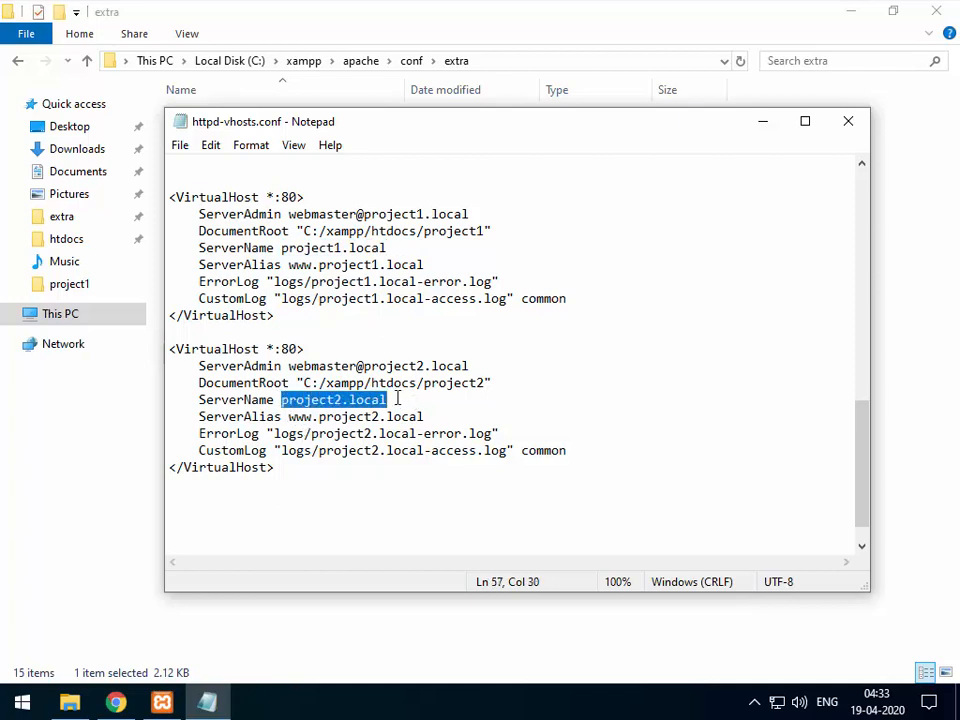
pyautogui.click(397, 399)
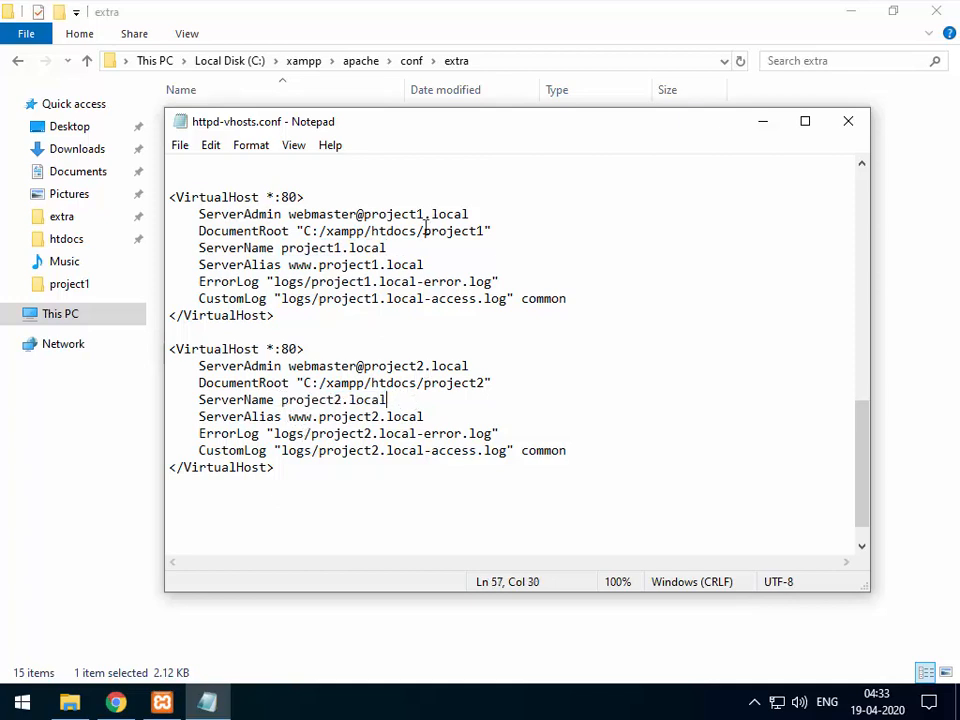
pyautogui.moveTo(424, 231); pyautogui.dragTo(486, 235)
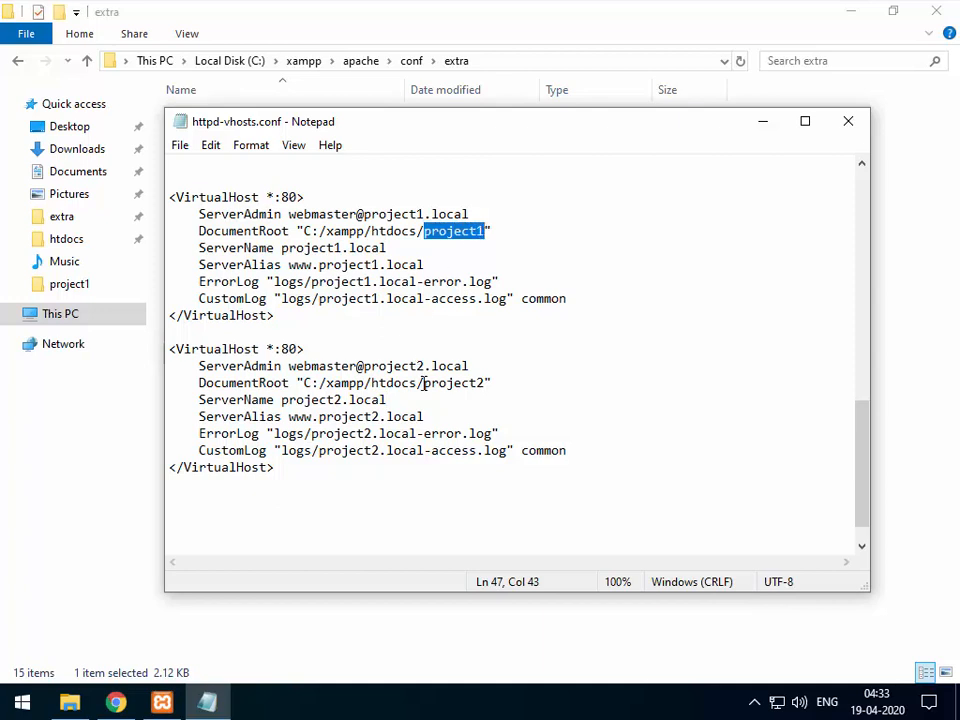
pyautogui.moveTo(423, 383); pyautogui.dragTo(485, 380)
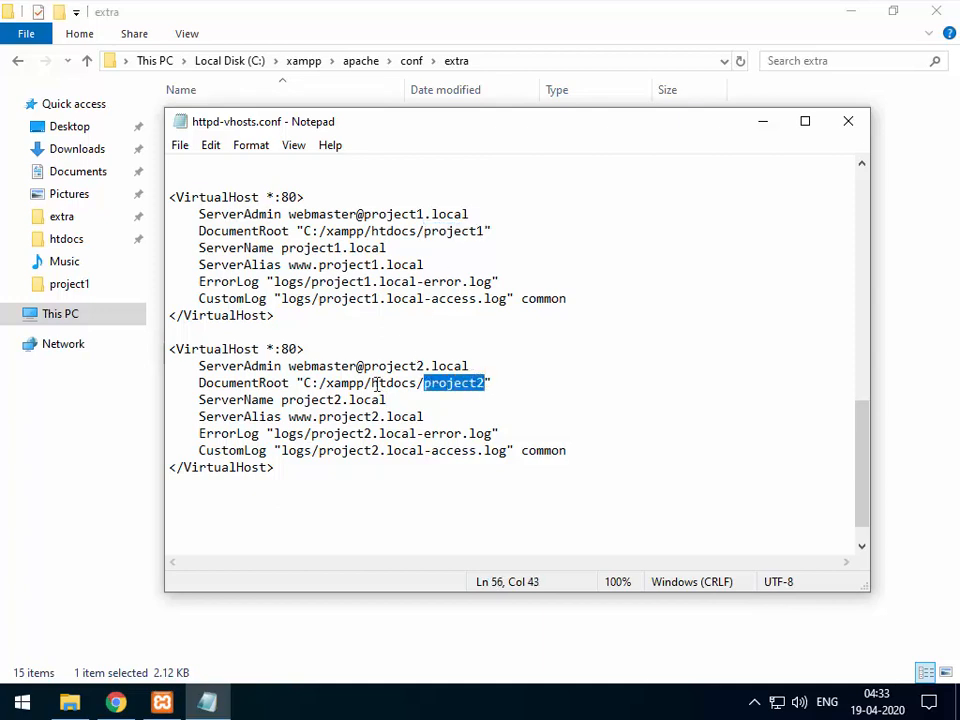
pyautogui.moveTo(282, 247); pyautogui.dragTo(388, 248)
pyautogui.hotkey('ctrl', 'c')
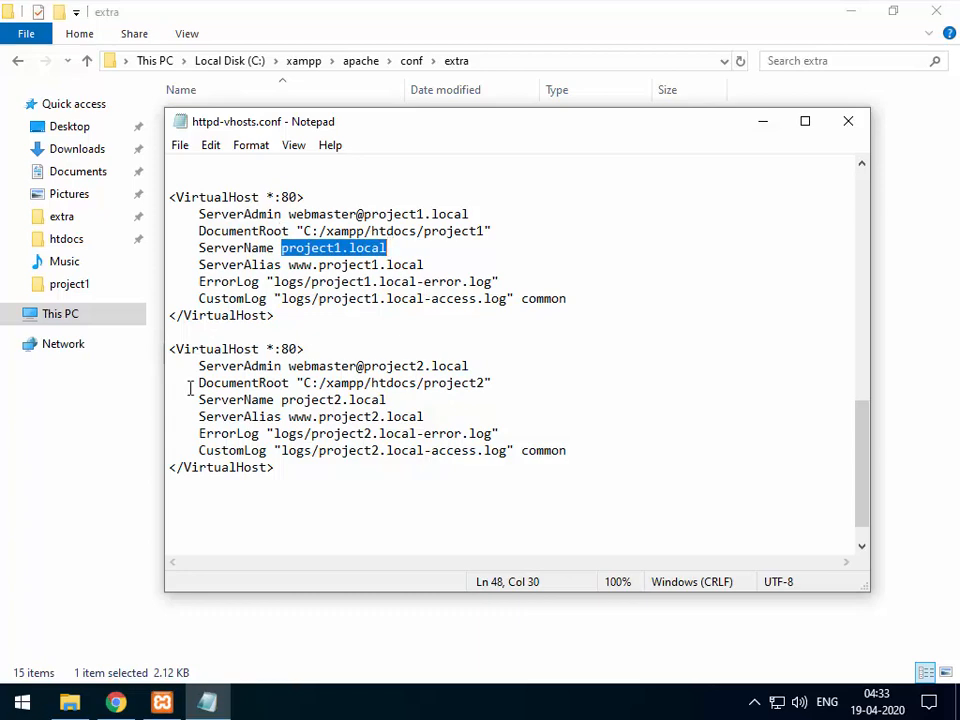
pyautogui.click(116, 703)
# Load project1.local in the current tab and project2.local in a new tab, then return to File Explorer.
pyautogui.click(192, 51)
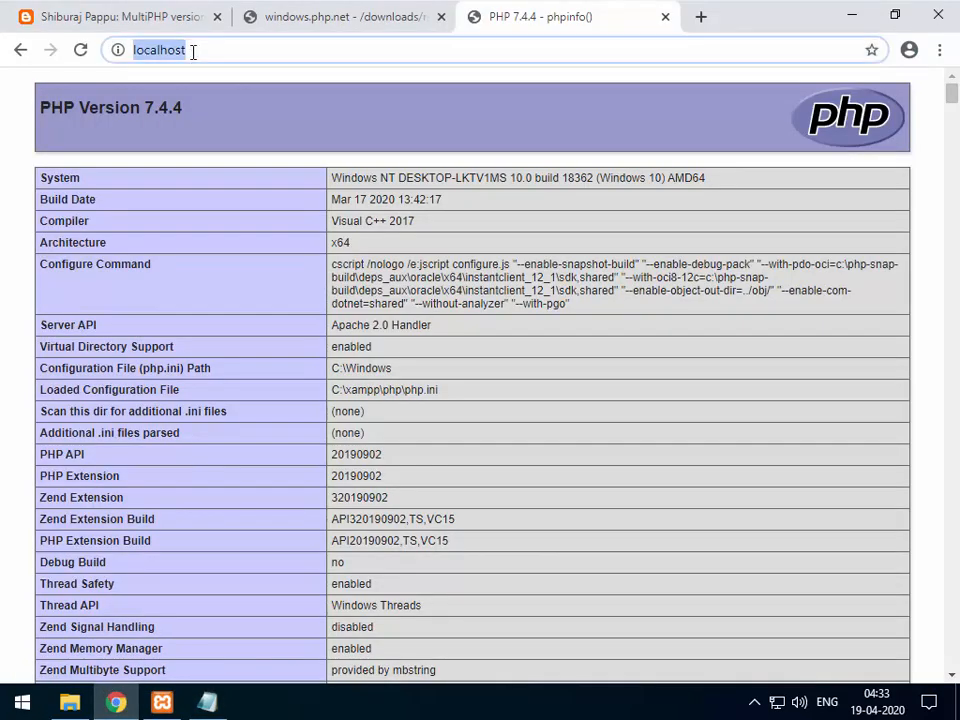
pyautogui.hotkey('ctrl', 'v')
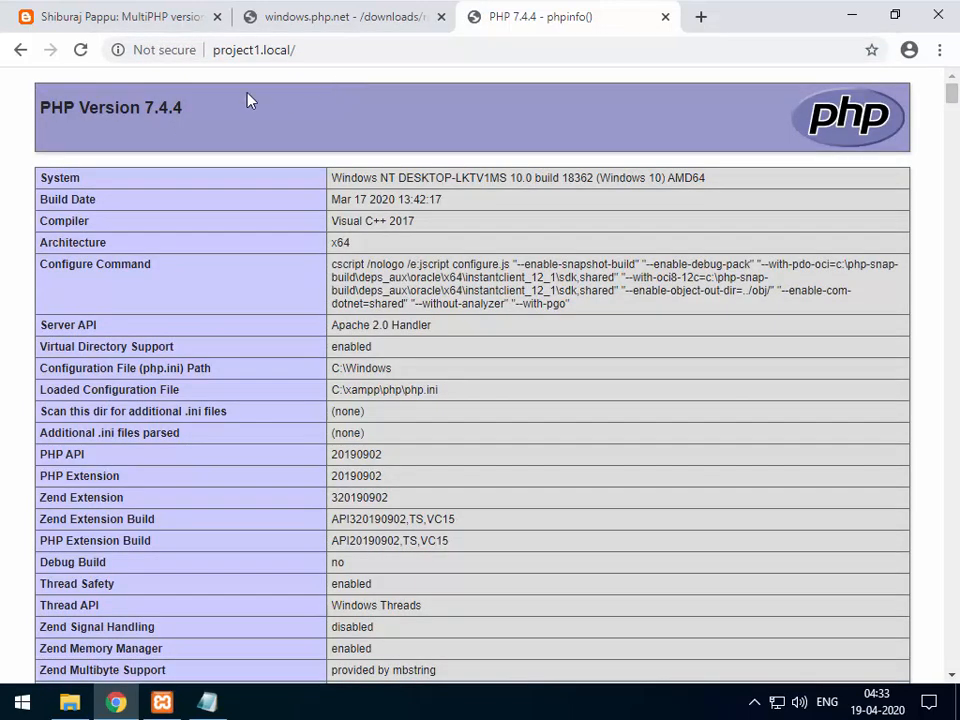
pyautogui.click(703, 17)
pyautogui.write('project1.local')
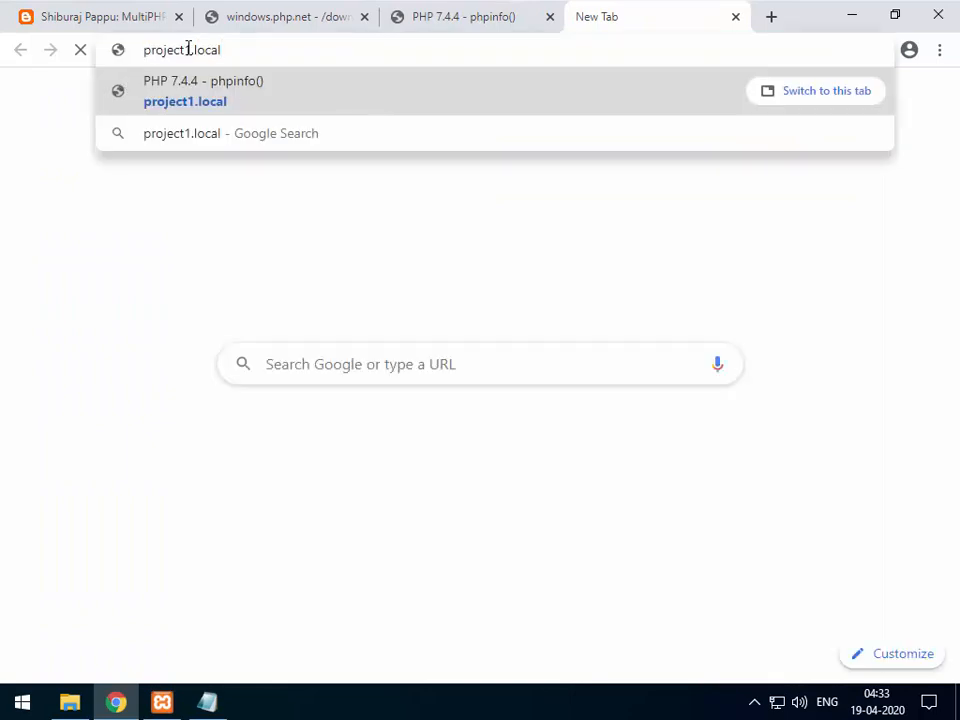
pyautogui.moveTo(185, 49); pyautogui.dragTo(192, 49)
pyautogui.write('2')
pyautogui.press('Return')
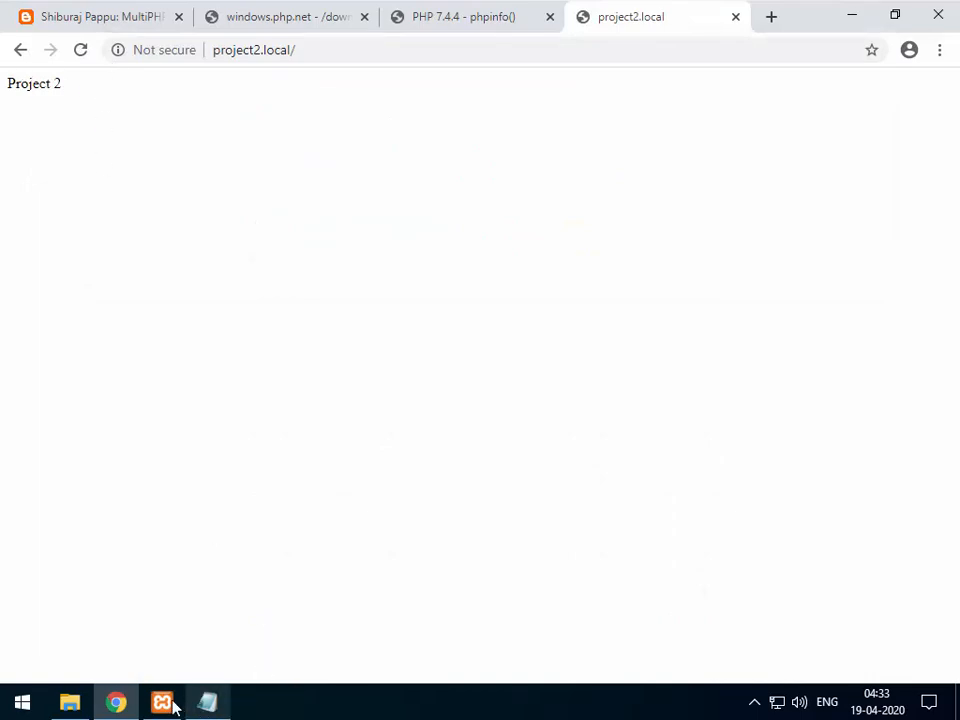
pyautogui.click(69, 703)
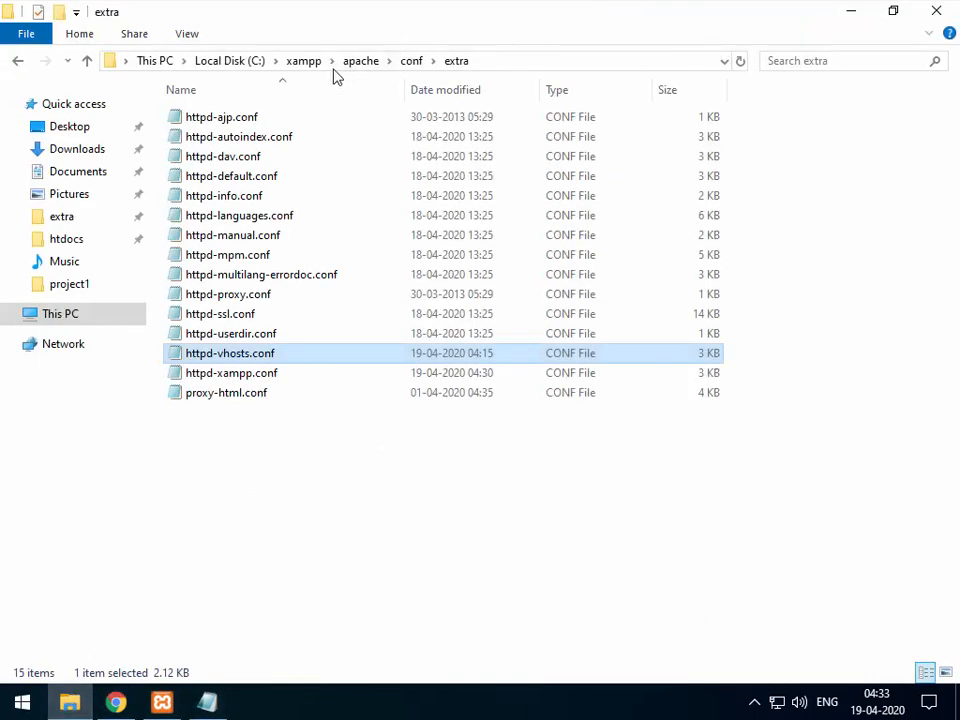
# Open xampp\htdocs\project2\index.php in Notepad.
pyautogui.click(302, 63)
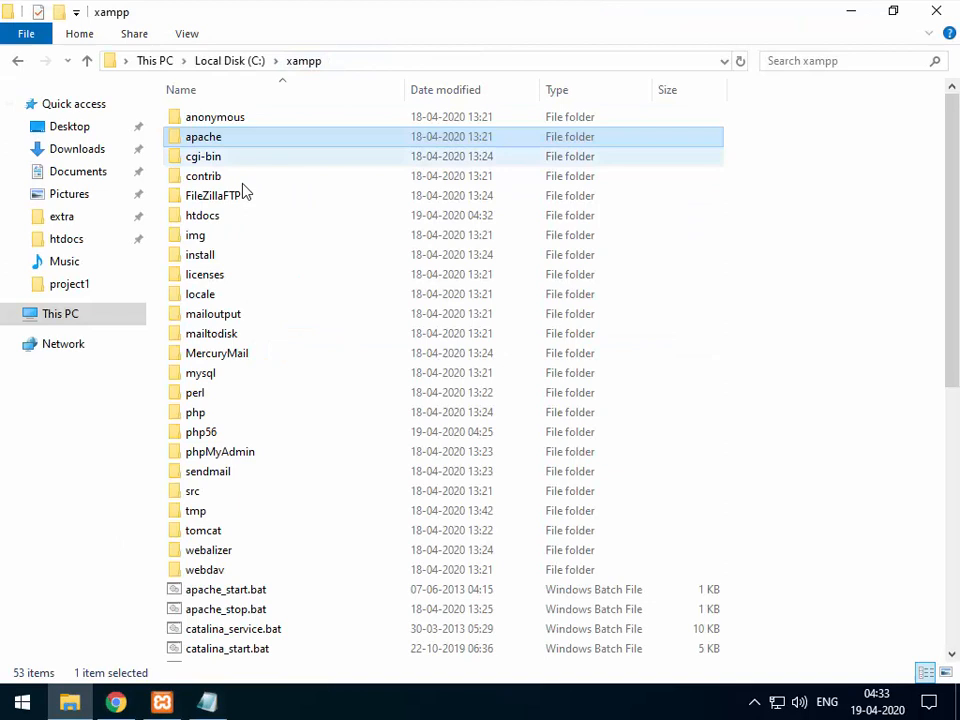
pyautogui.doubleClick(180, 215)
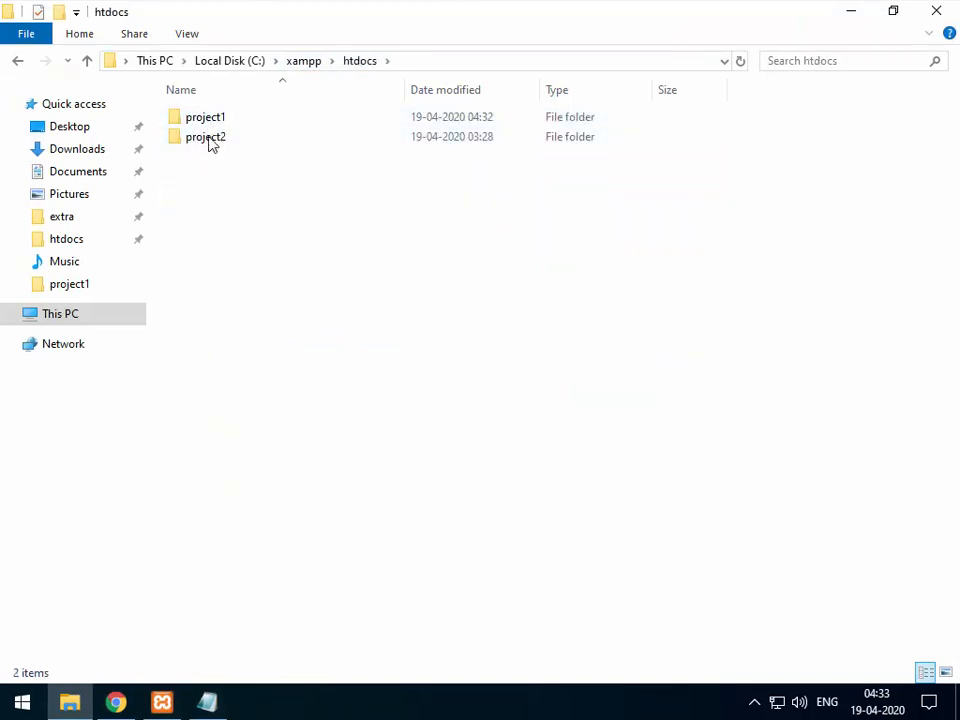
pyautogui.doubleClick(211, 140)
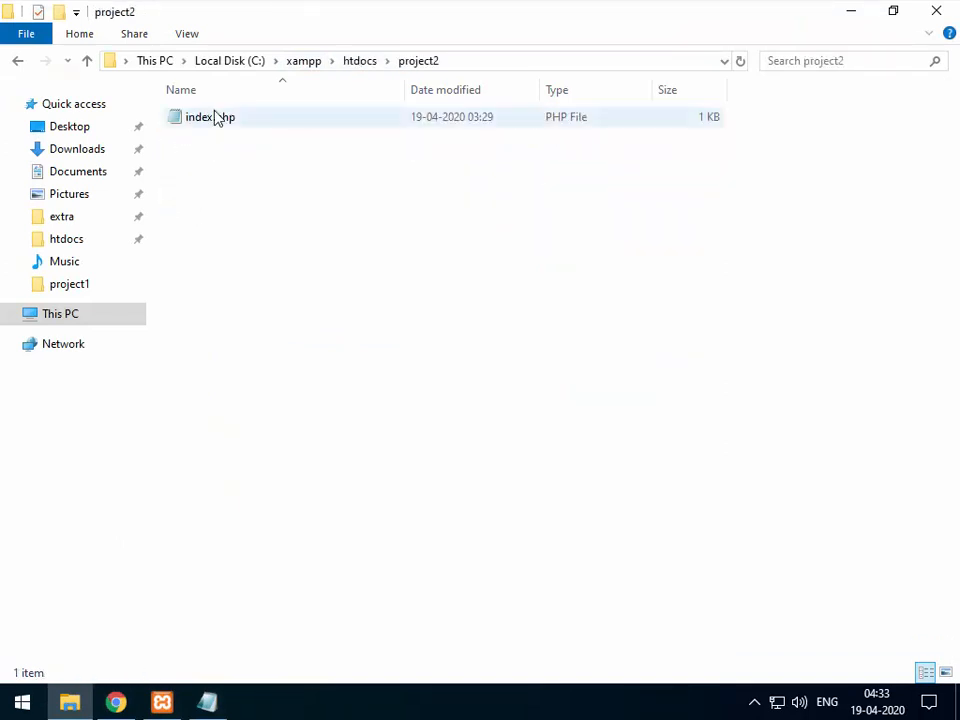
pyautogui.doubleClick(215, 117)
# Replace the Project 2 text with <?php phpinfo();, save and close, then reload project2.local.
pyautogui.moveTo(261, 176); pyautogui.dragTo(87, 170)
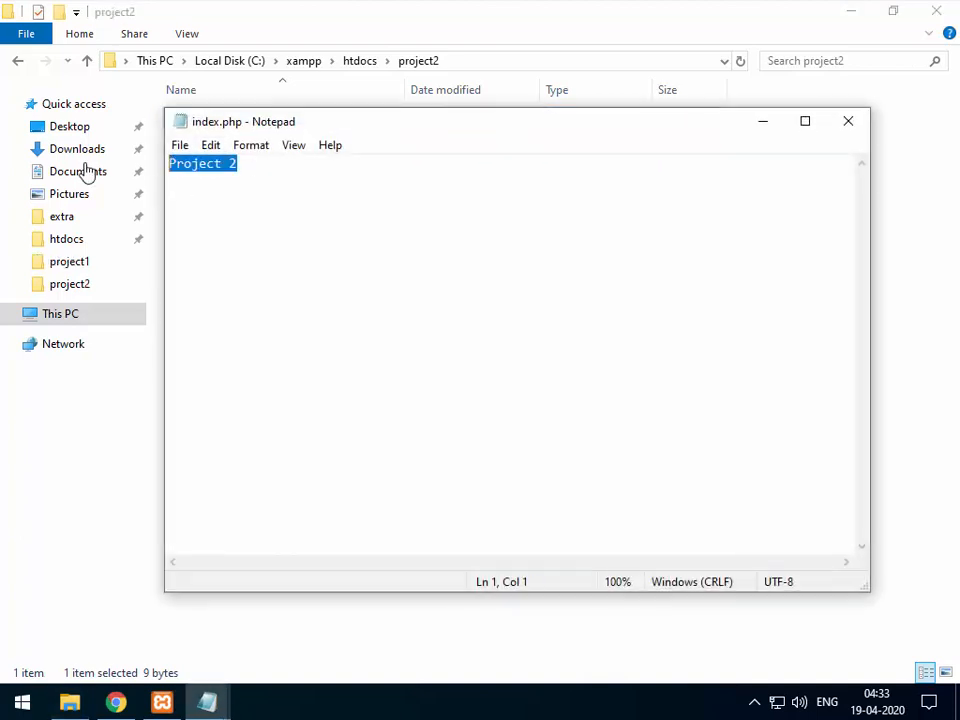
pyautogui.write('<?php')
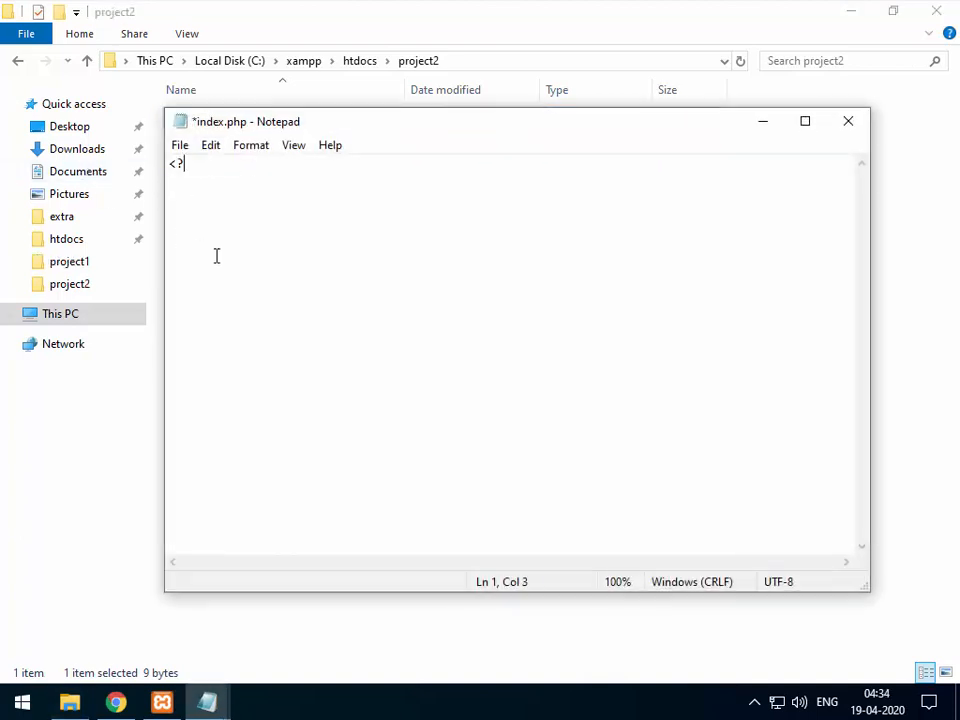
pyautogui.press('Return')
pyautogui.press('Return')
pyautogui.write('phpinfo')
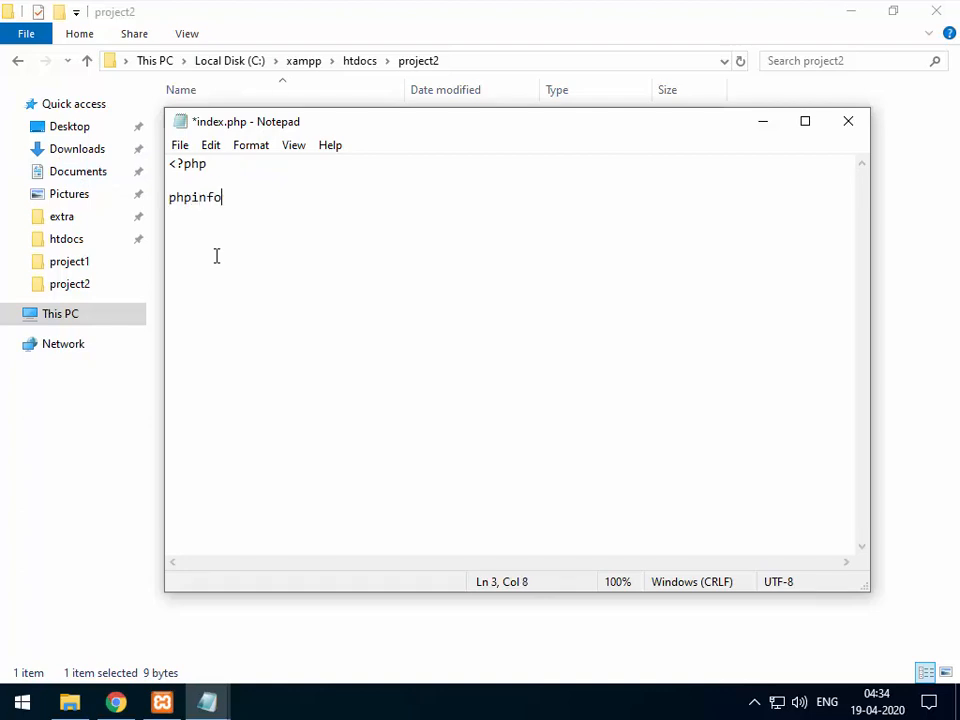
pyautogui.write('();')
pyautogui.hotkey('ctrl', 's')
pyautogui.click(850, 124)
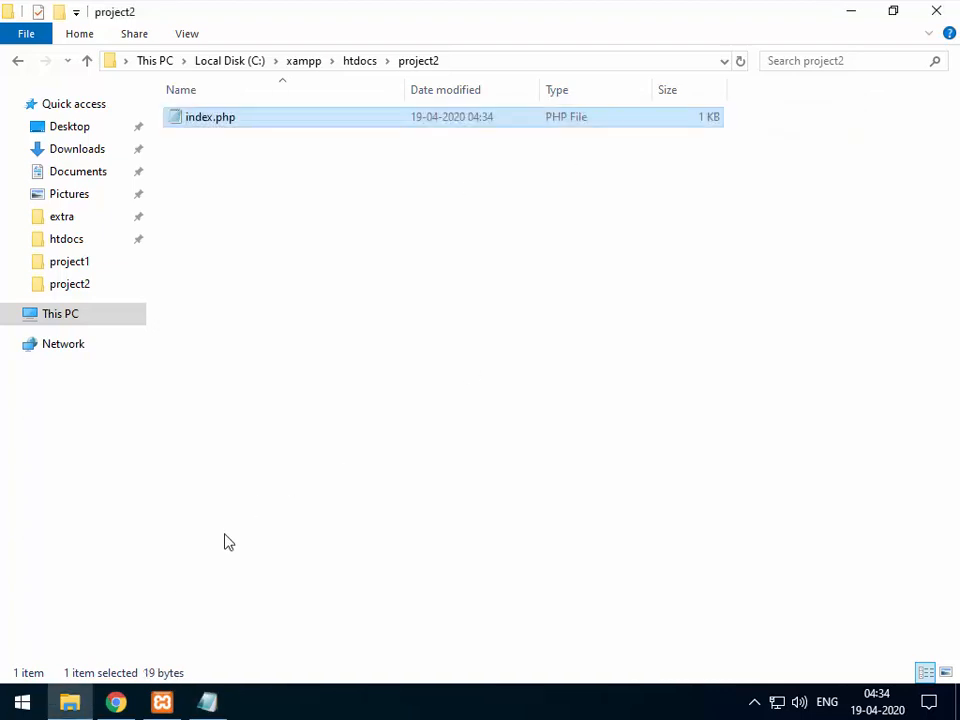
pyautogui.click(116, 705)
pyautogui.click(81, 52)
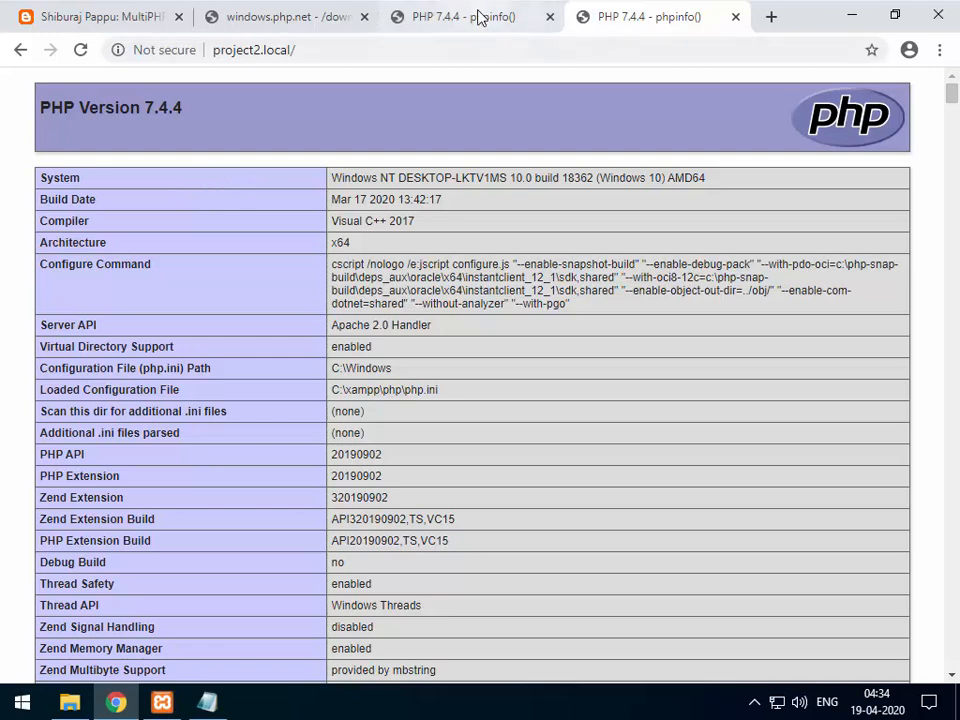
# Compare the project1.local and project2.local phpinfo tabs, both on PHP 7.4.4, then return to httpd-vhosts.conf.
pyautogui.click(477, 20)
pyautogui.click(633, 26)
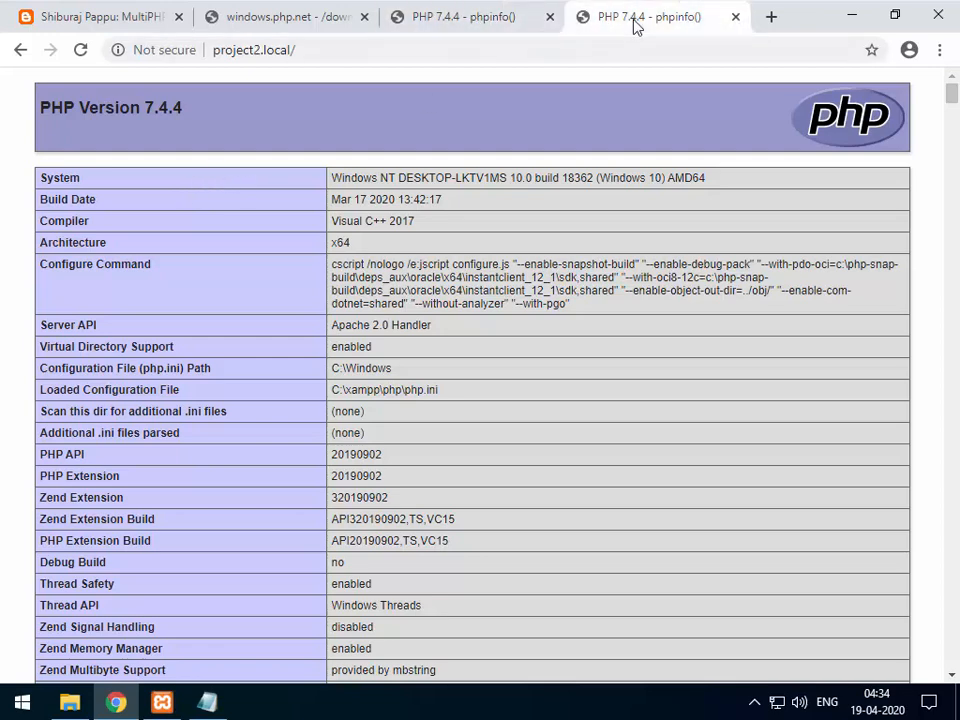
pyautogui.click(488, 18)
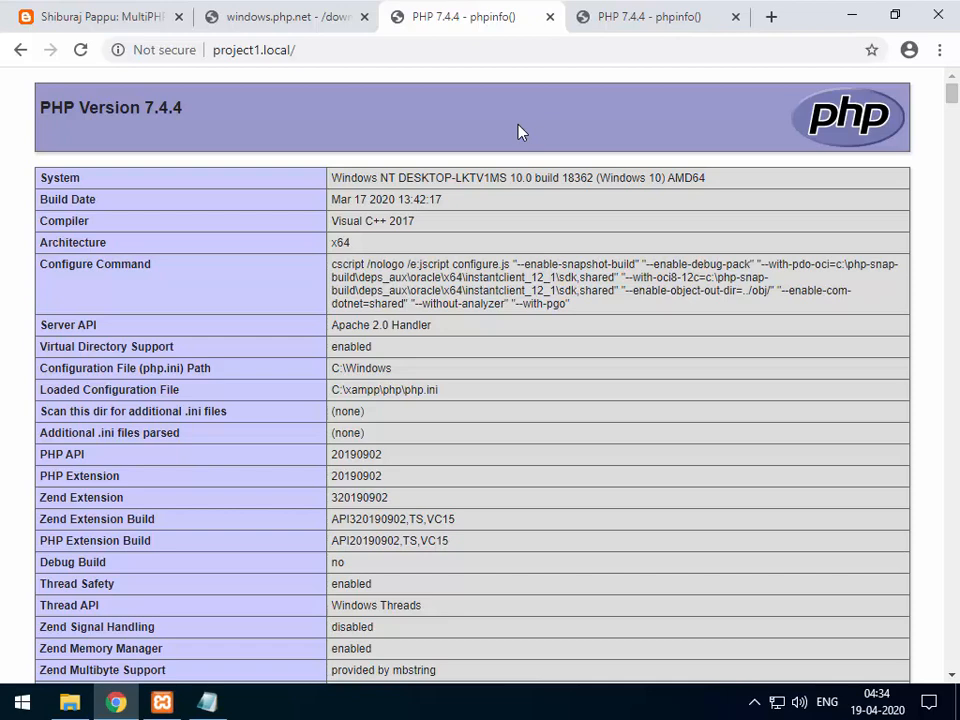
pyautogui.click(643, 19)
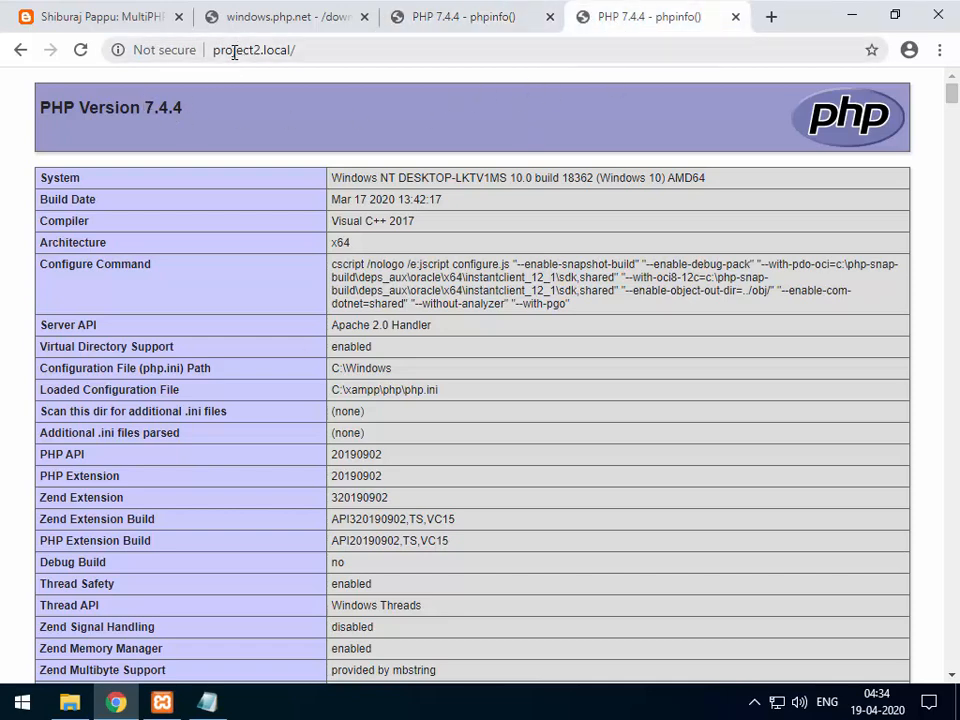
pyautogui.click(207, 702)
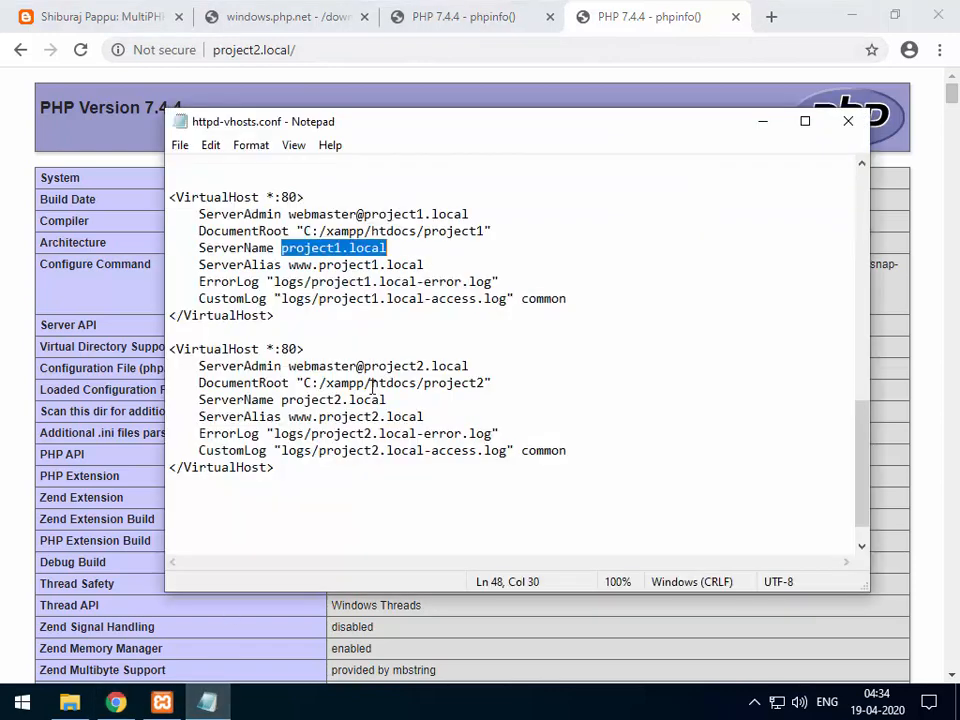
# Review the project2.local VirtualHost block and its document root, then return to the MultiPHP tutorial.
pyautogui.moveTo(290, 472); pyautogui.dragTo(160, 349)
pyautogui.click(427, 386)
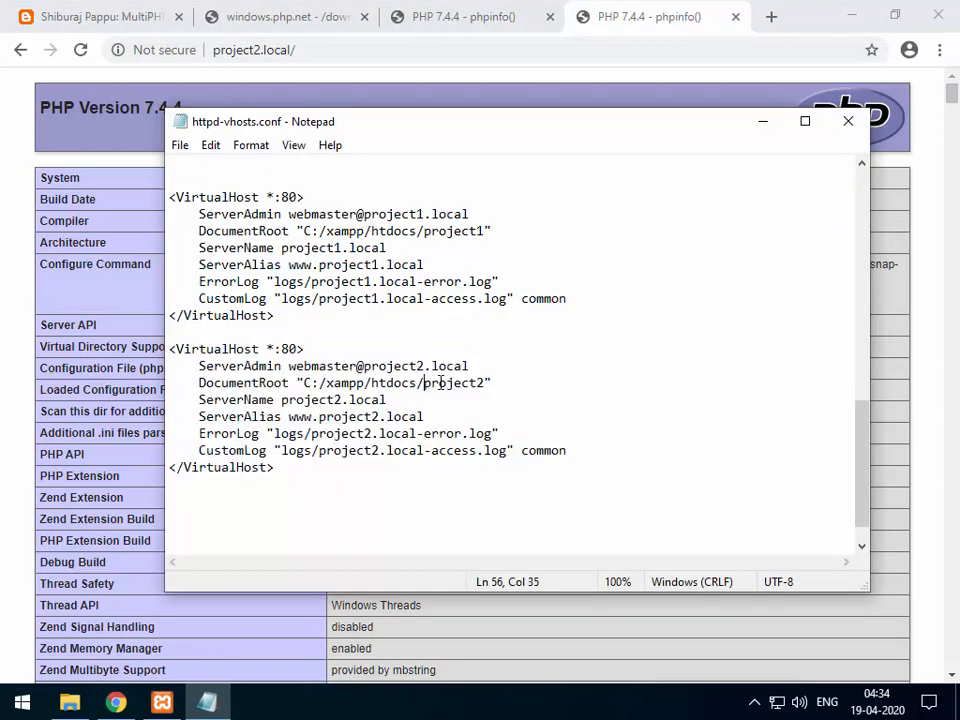
pyautogui.moveTo(485, 383); pyautogui.dragTo(283, 400)
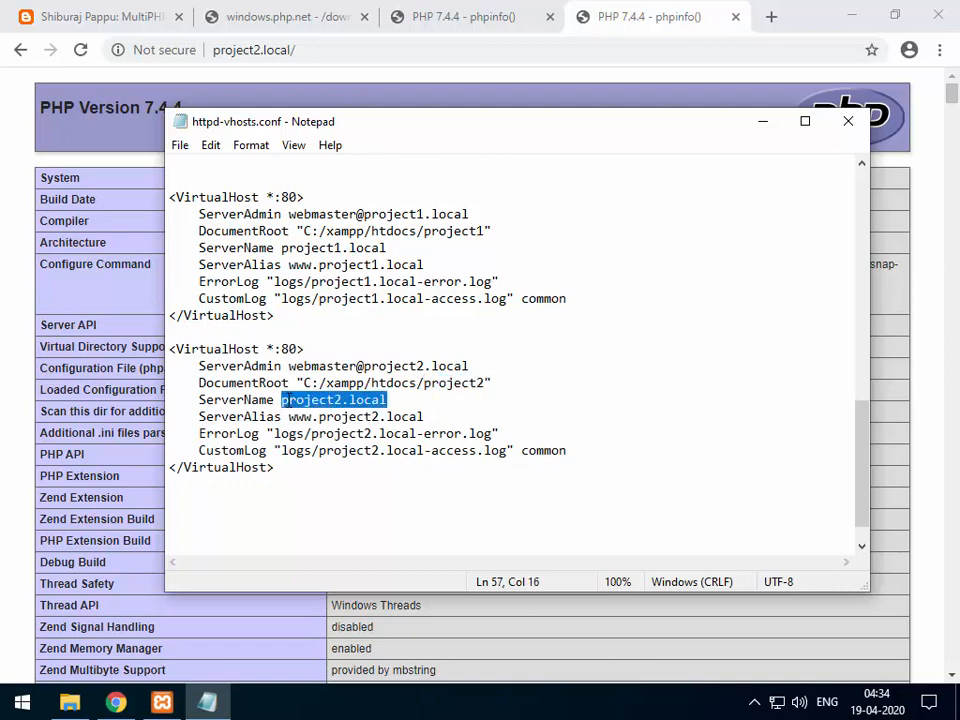
pyautogui.click(288, 399)
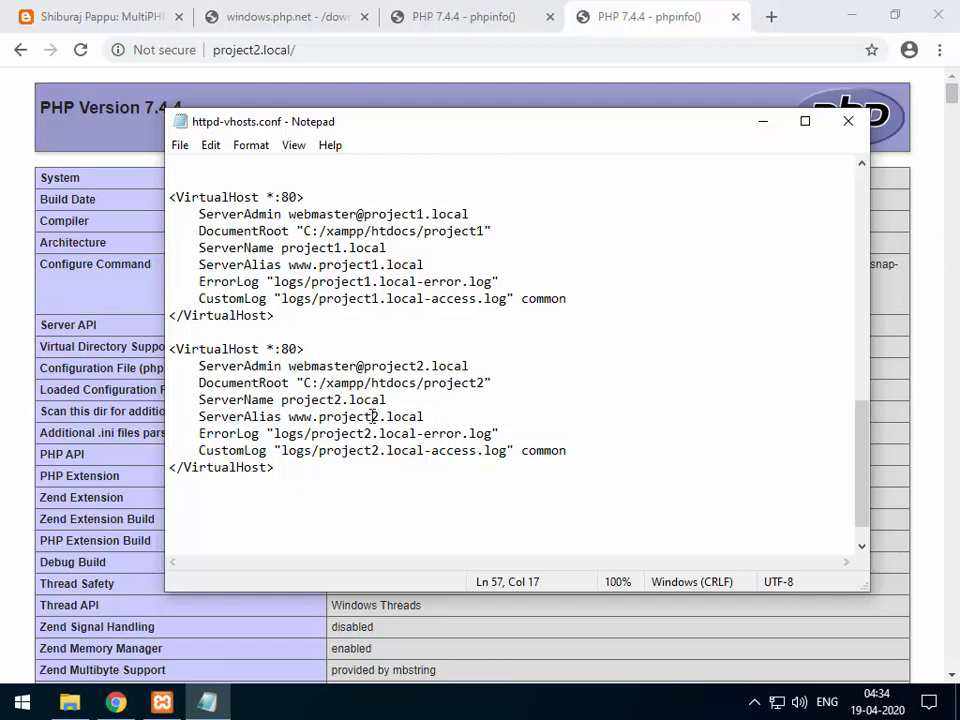
pyautogui.click(384, 399)
pyautogui.click(88, 15)
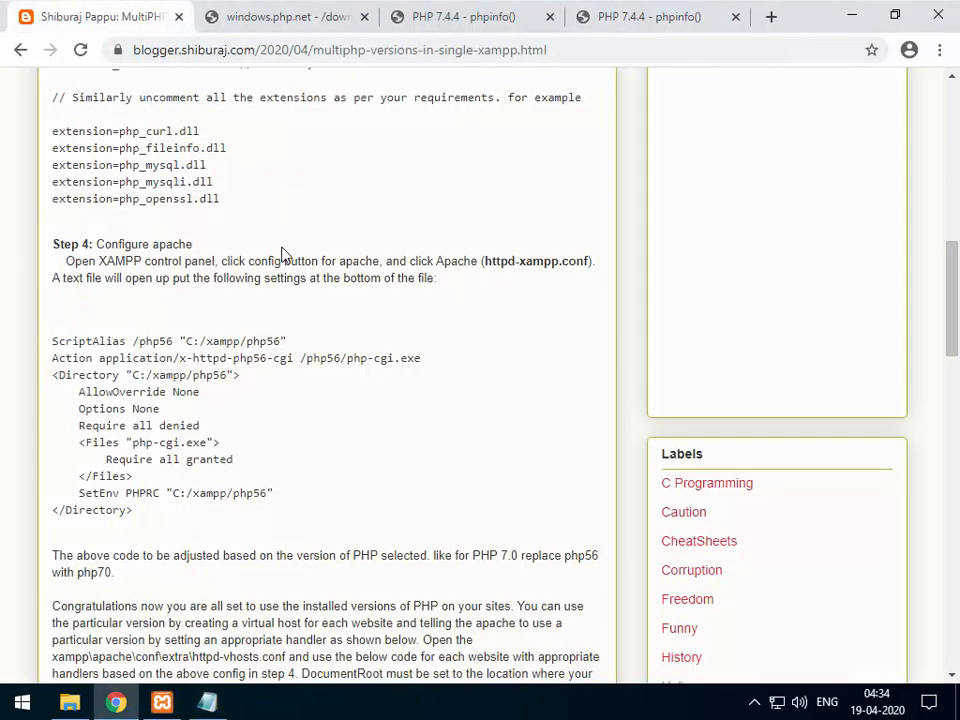
# Scroll the tutorial to the paragraph on virtual hosts in httpd-vhosts.conf.
pyautogui.scroll(-1, 238, 309)
pyautogui.scroll(-3, 238, 309)
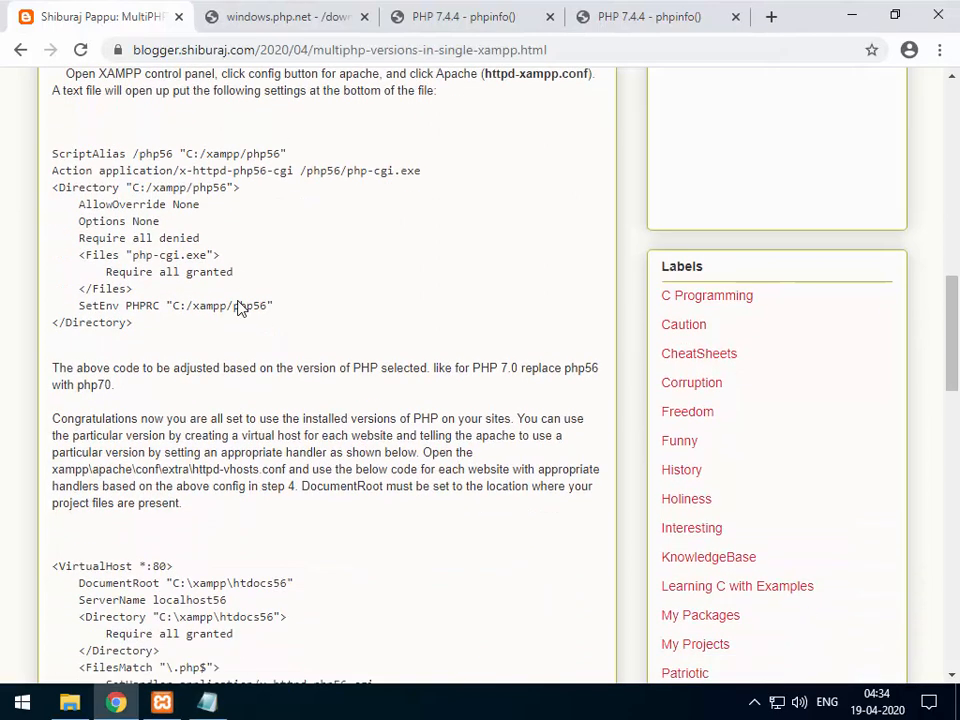
pyautogui.scroll(-1, 234, 305)
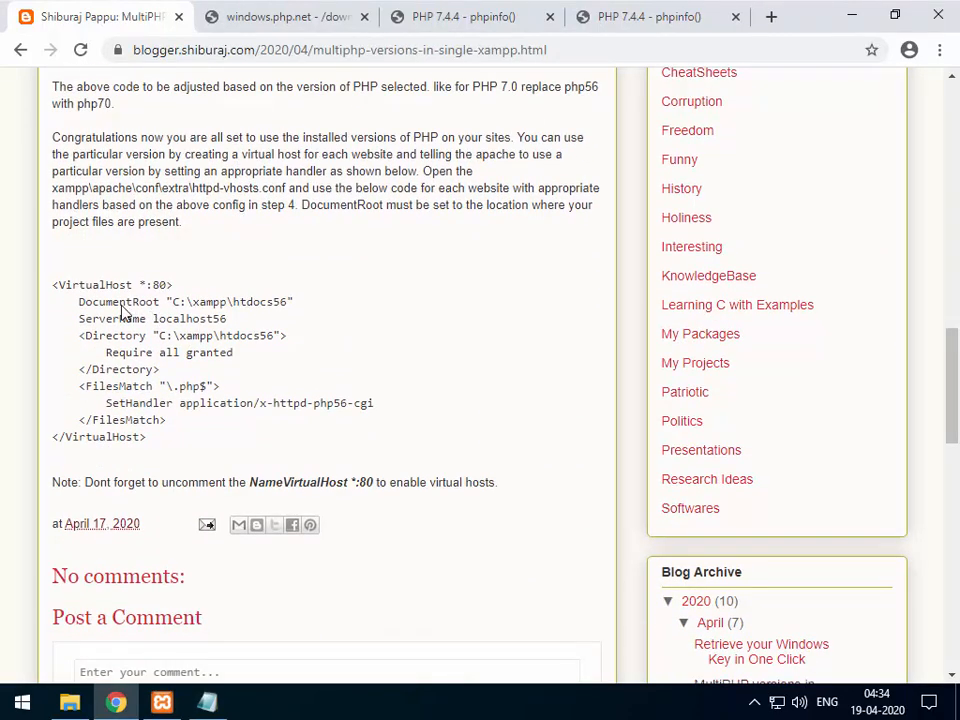
pyautogui.scroll(3, 193, 272)
pyautogui.scroll(2, 193, 272)
pyautogui.scroll(-4, 196, 273)
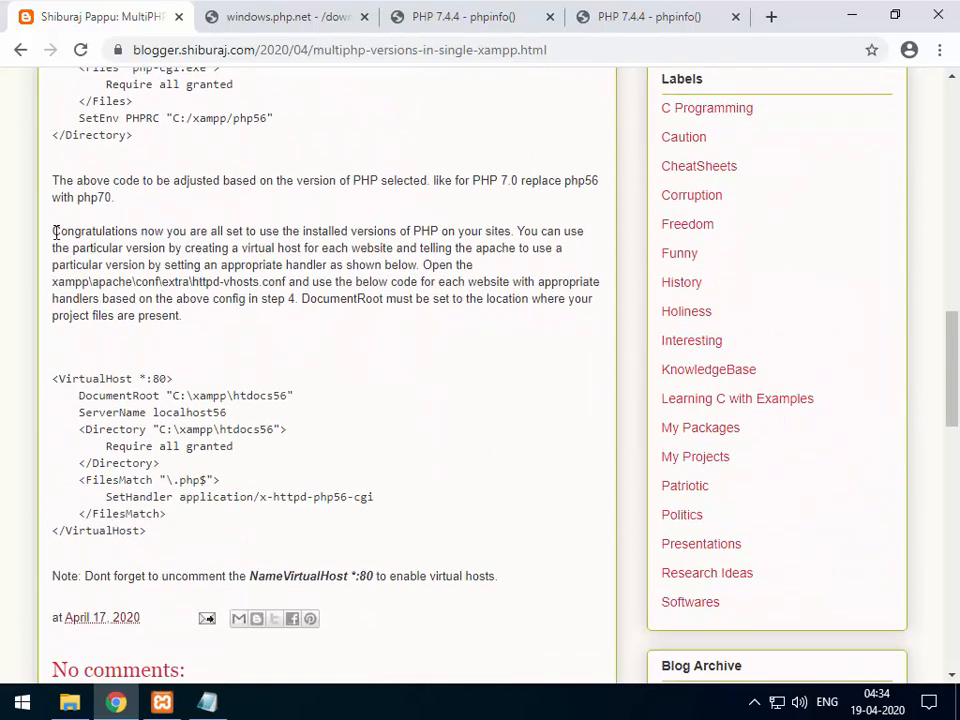
pyautogui.tripleClick(98, 252)
pyautogui.click(199, 318)
pyautogui.moveTo(192, 281); pyautogui.dragTo(283, 281)
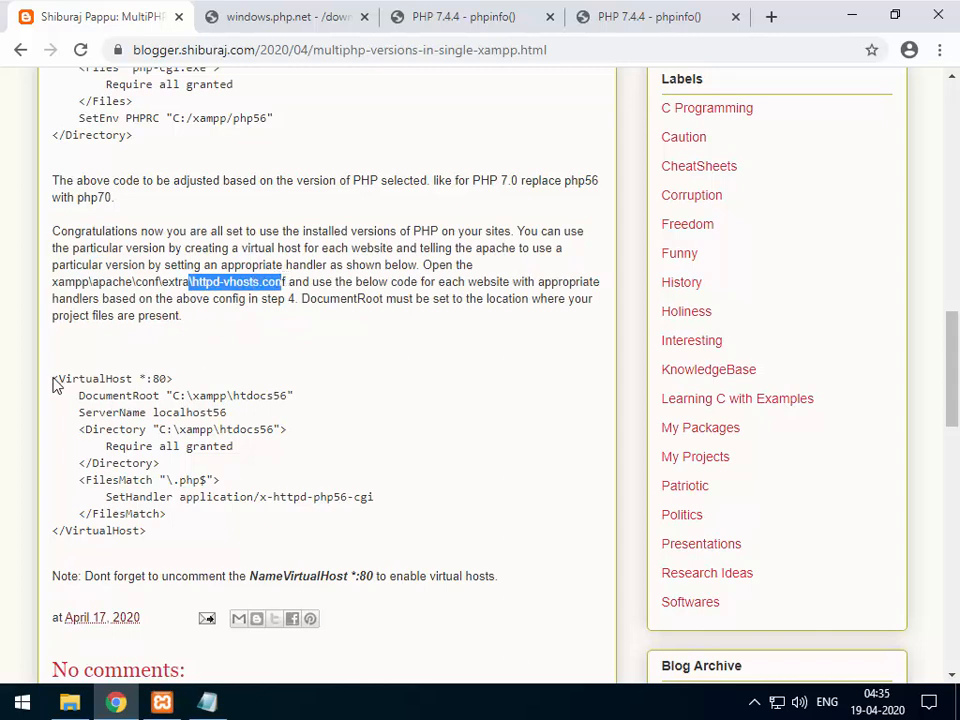
# Copy the sample htdocs56 VirtualHost code and place the cursor after the last block in httpd-vhosts.conf.
pyautogui.moveTo(53, 379); pyautogui.dragTo(148, 530)
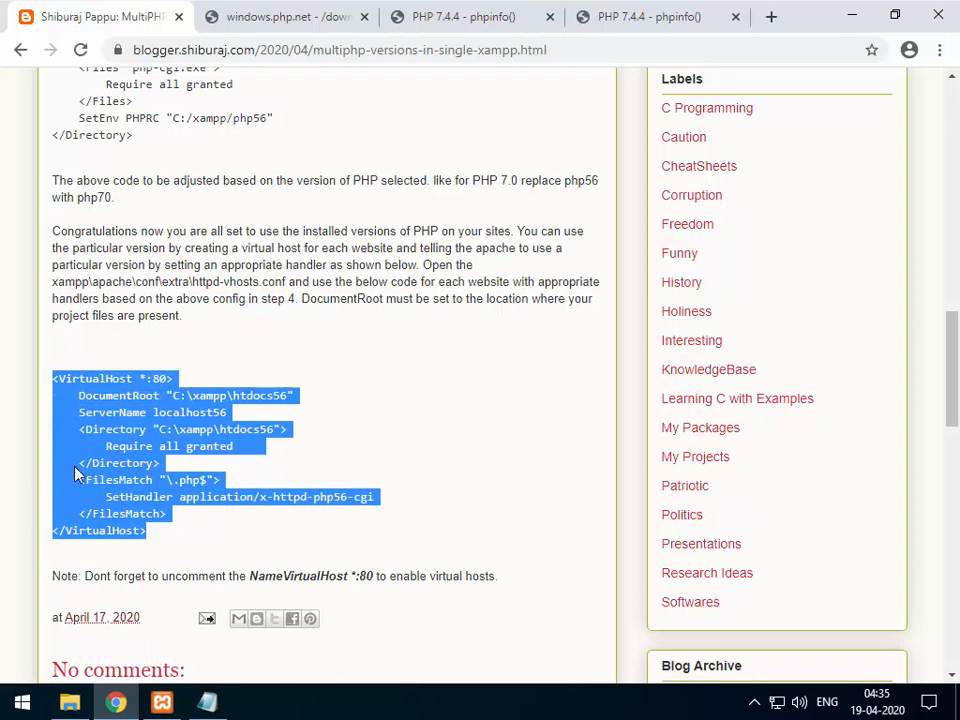
pyautogui.rightClick(128, 448)
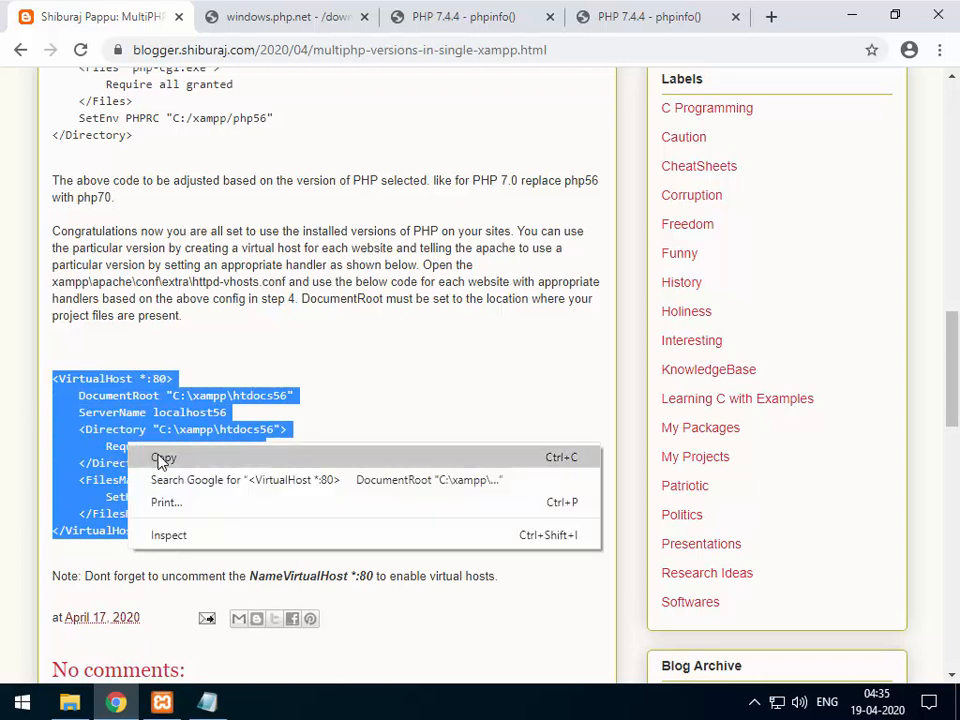
pyautogui.click(160, 458)
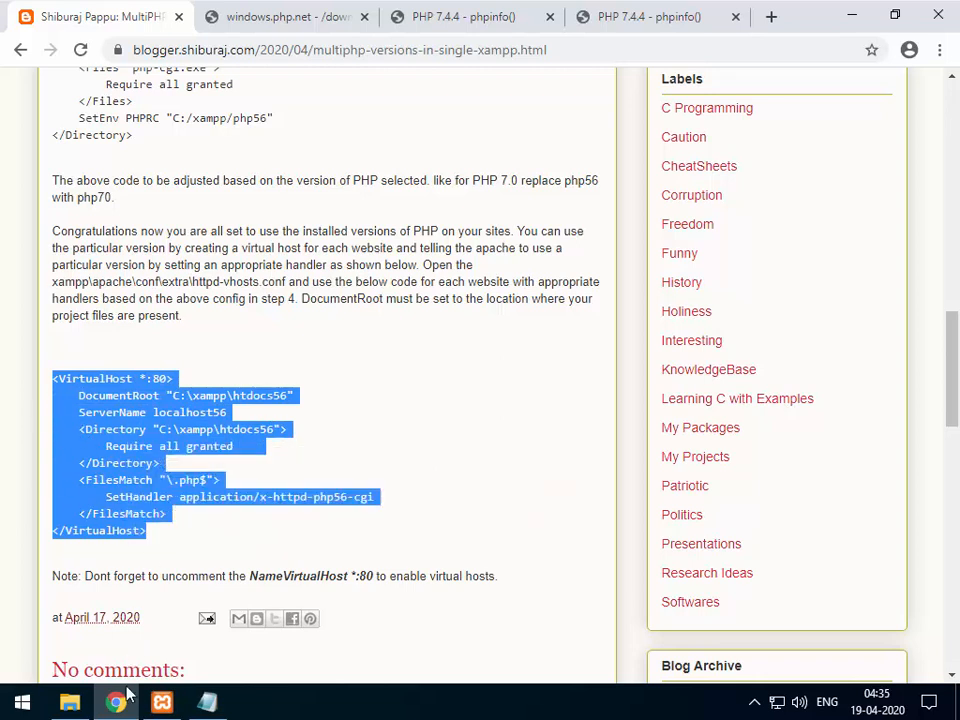
pyautogui.click(207, 703)
pyautogui.click(290, 467)
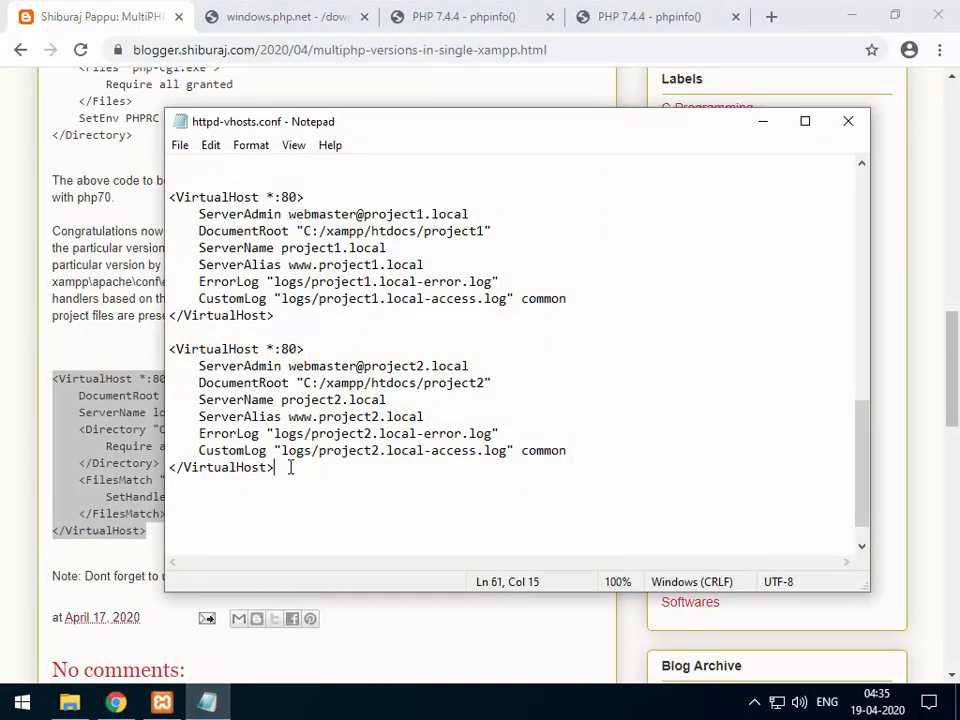
# Paste the copied php56-cgi VirtualHost block after the last VirtualHost.
pyautogui.press('Return')
pyautogui.press('Return')
pyautogui.hotkey('ctrl', 'v')
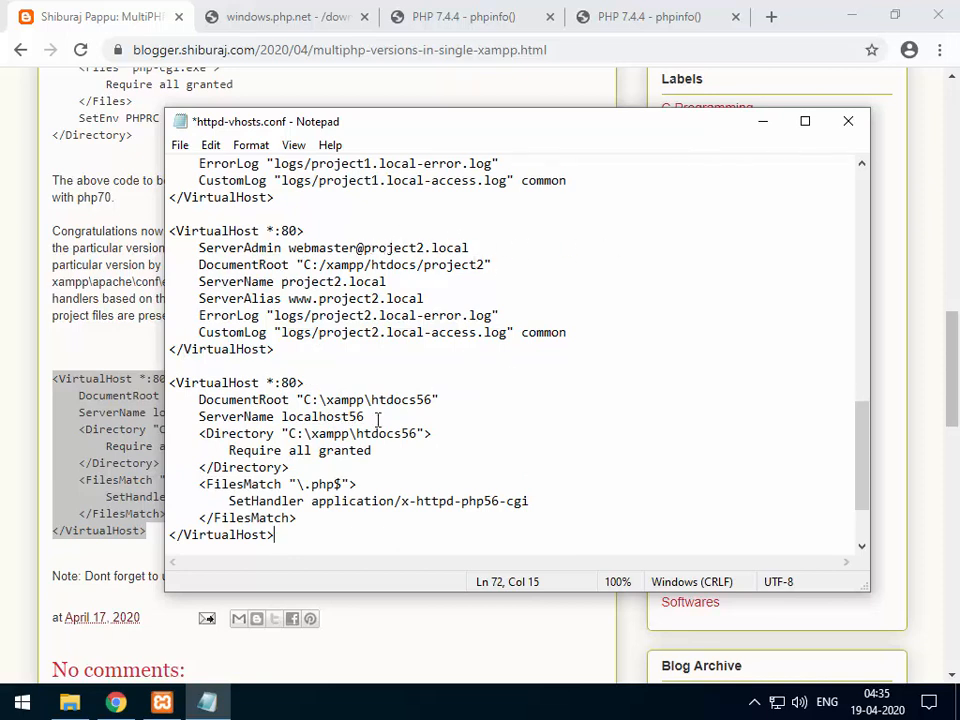
pyautogui.moveTo(171, 385); pyautogui.dragTo(319, 538)
pyautogui.click(306, 401)
# Change the new block's DocumentRoot and Directory to C:/xampp/htdocs/project2 and its ServerName to project2.local.
pyautogui.moveTo(304, 262); pyautogui.dragTo(487, 264)
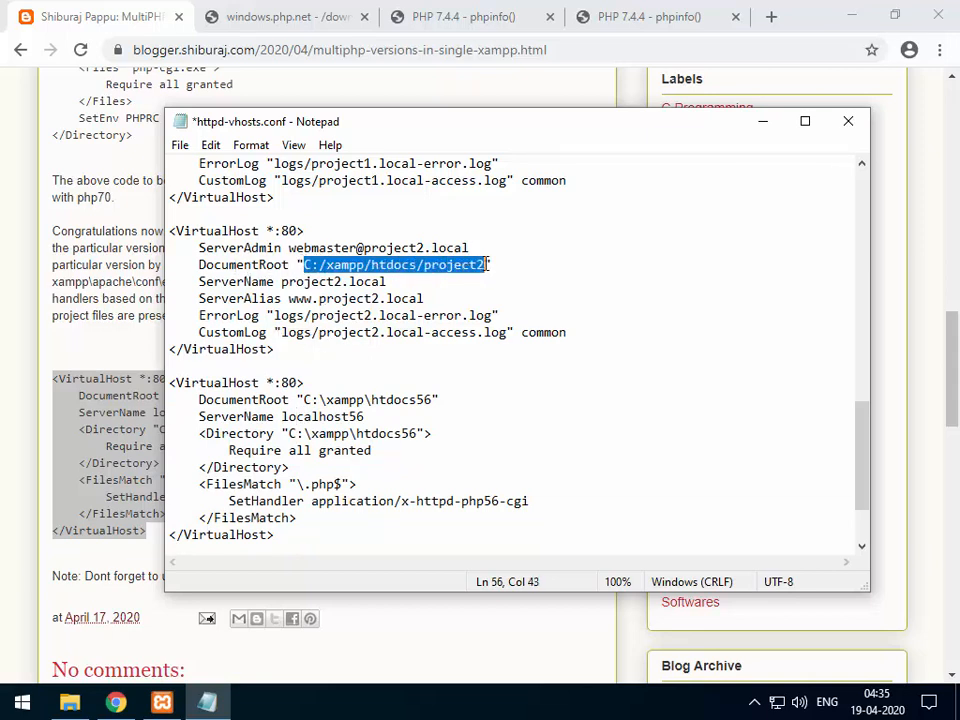
pyautogui.press('Delete')
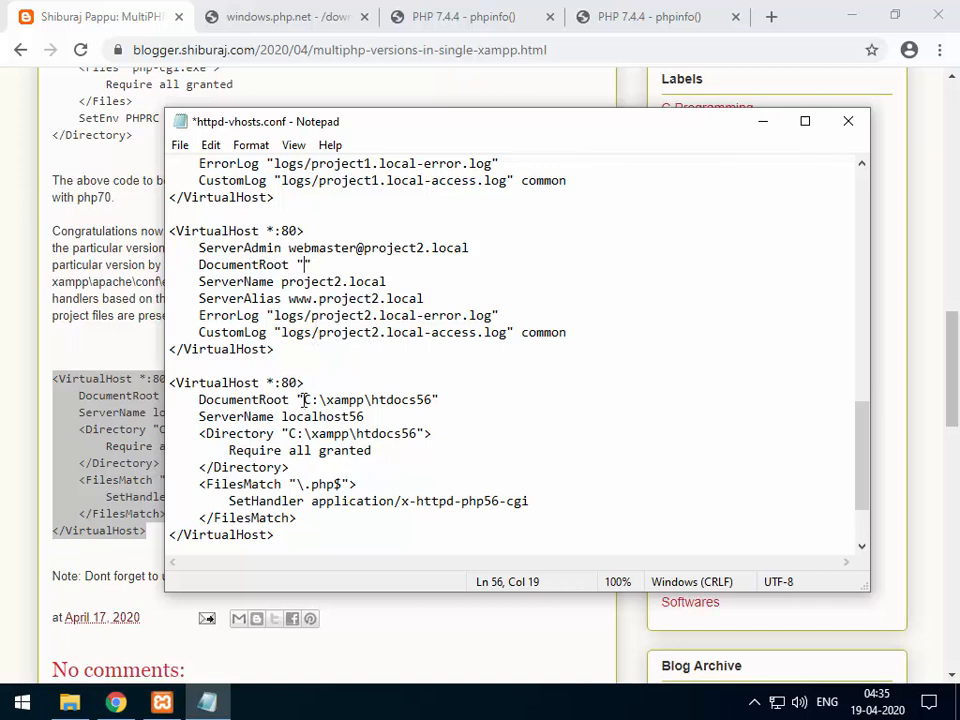
pyautogui.moveTo(304, 400); pyautogui.dragTo(434, 399)
pyautogui.hotkey('ctrl', 'v')
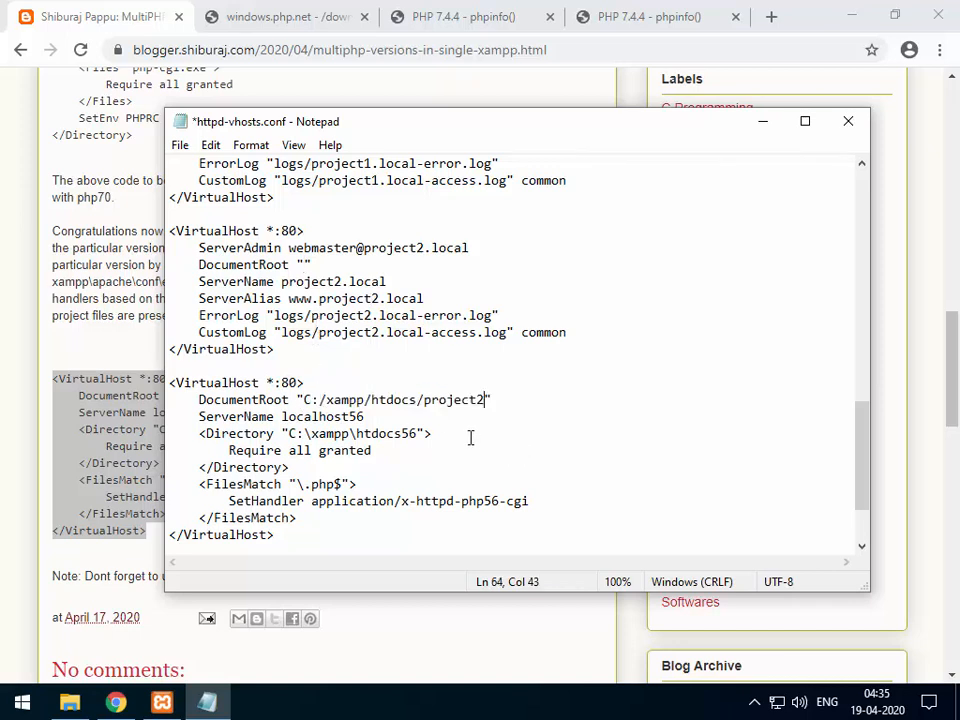
pyautogui.moveTo(281, 281); pyautogui.dragTo(409, 282)
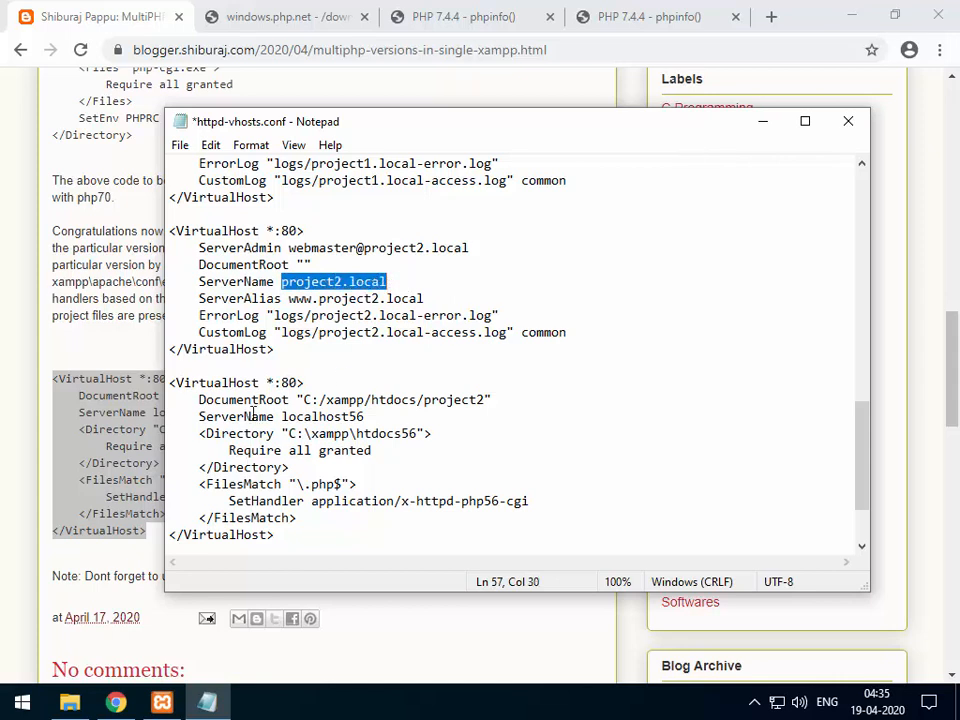
pyautogui.moveTo(284, 416); pyautogui.dragTo(373, 413)
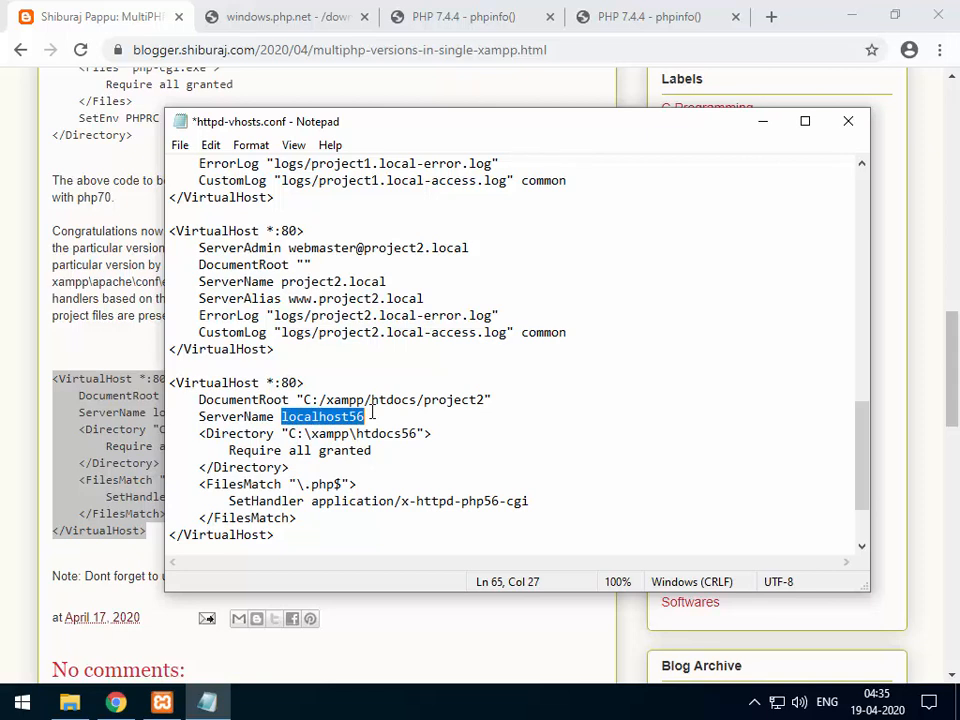
pyautogui.hotkey('ctrl', 'v')
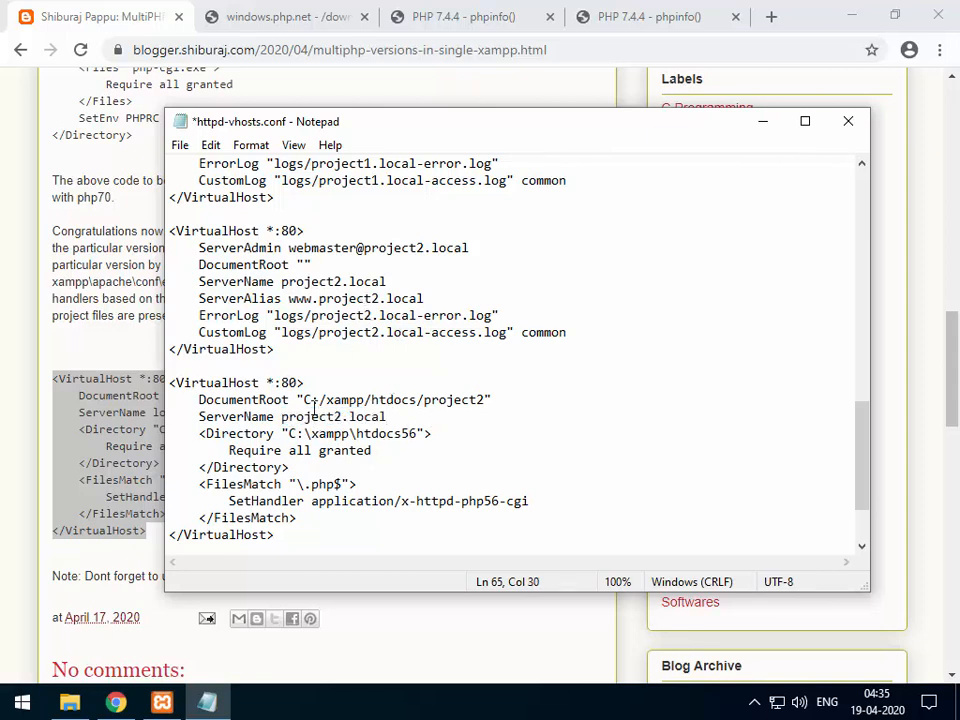
pyautogui.moveTo(289, 434); pyautogui.dragTo(416, 434)
pyautogui.moveTo(304, 400); pyautogui.dragTo(484, 399)
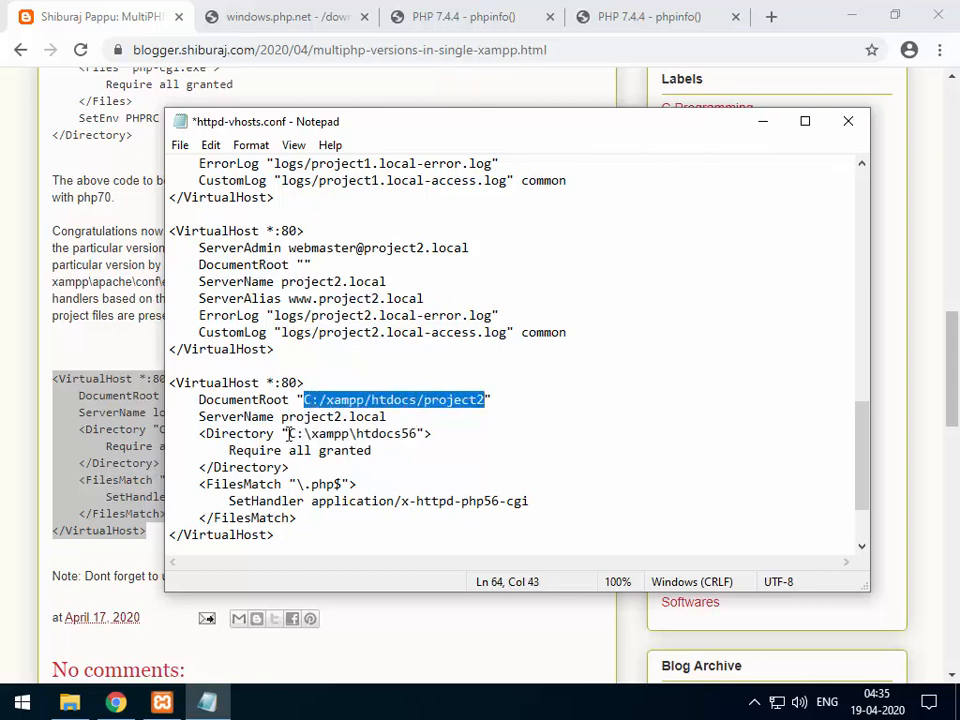
pyautogui.moveTo(289, 434); pyautogui.dragTo(418, 430)
pyautogui.hotkey('ctrl', 'v')
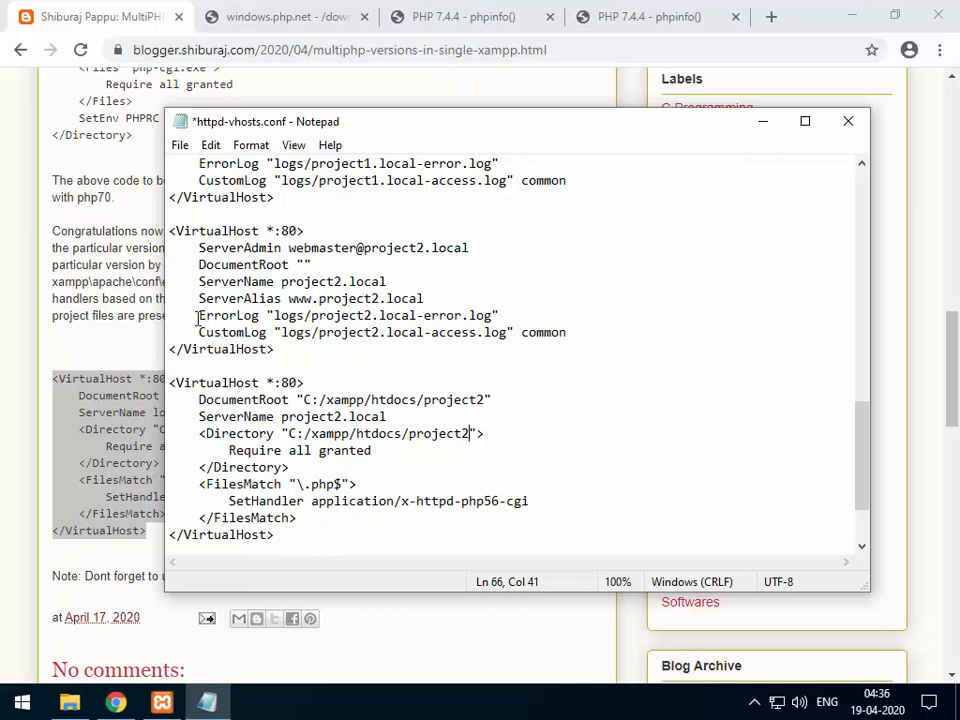
# Bring the project2 ErrorLog and CustomLog lines into the new block after the FilesMatch section.
pyautogui.moveTo(199, 316); pyautogui.dragTo(596, 332)
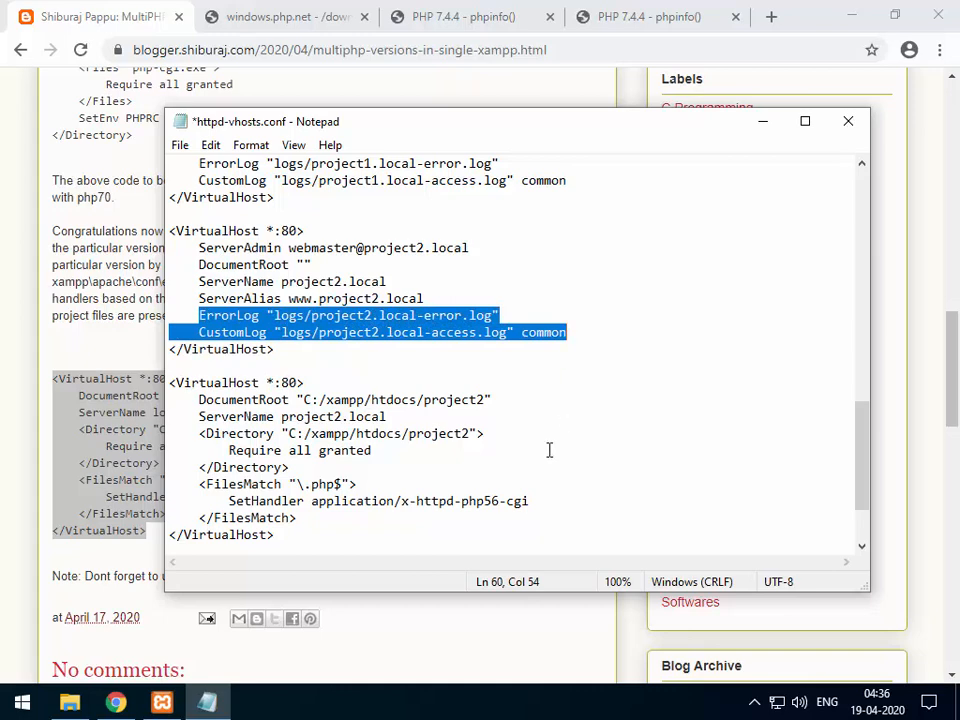
pyautogui.click(321, 518)
pyautogui.press('Return')
pyautogui.hotkey('ctrl', 'v')
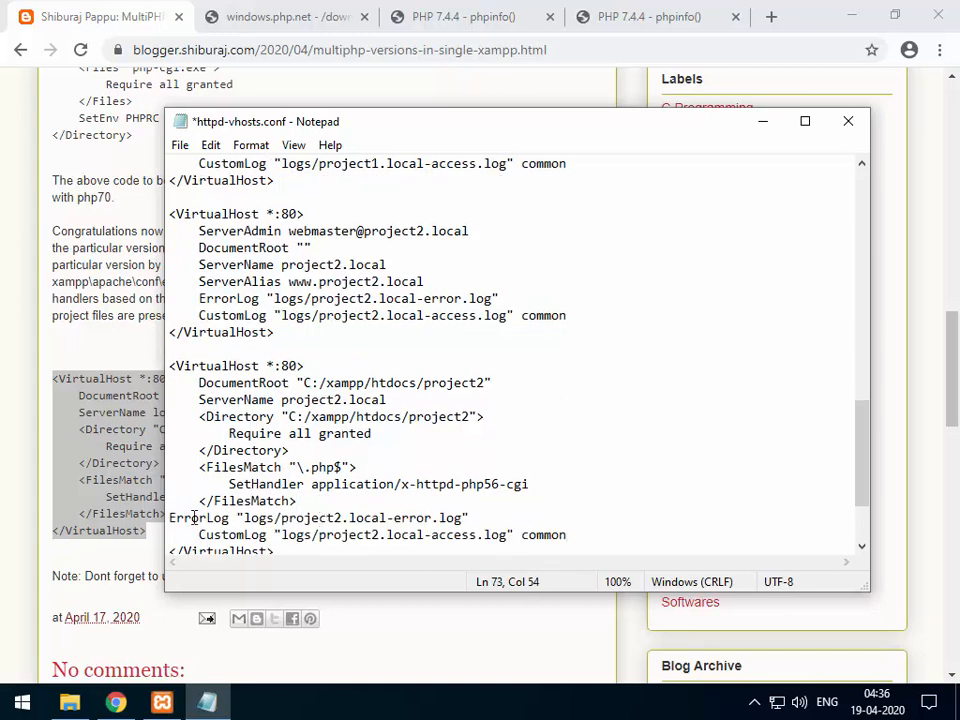
pyautogui.click(171, 518)
pyautogui.press('Tab')
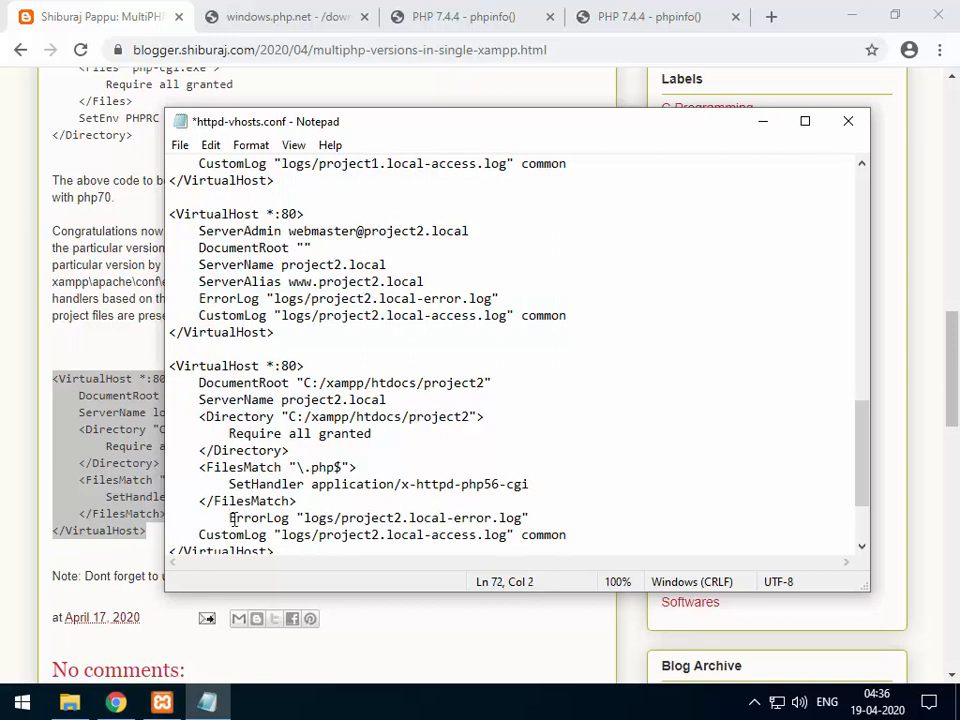
pyautogui.press('BackSpace')
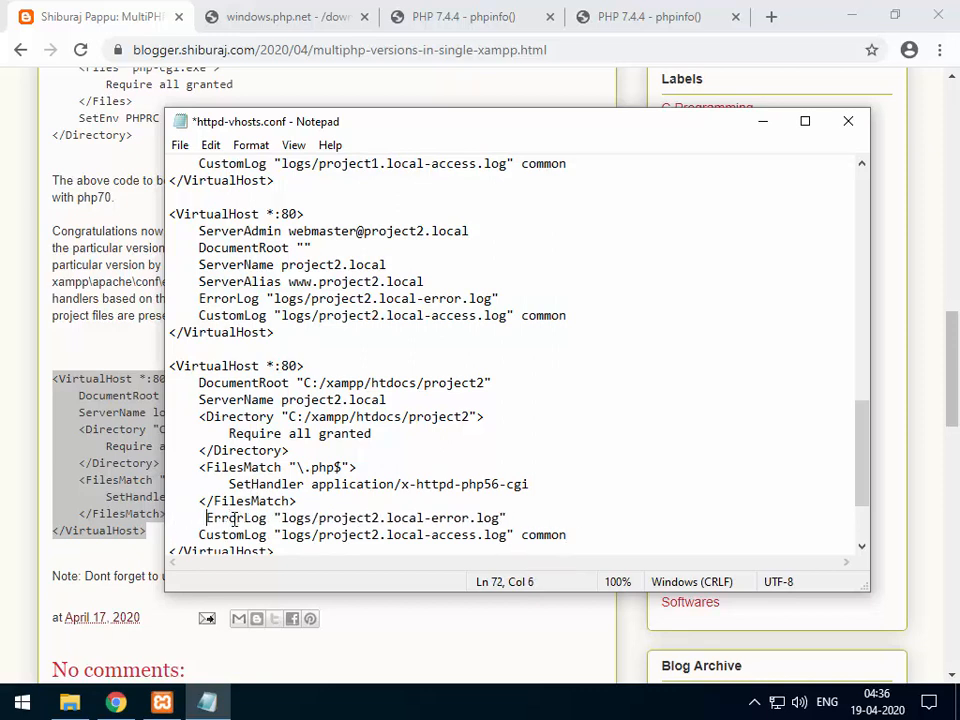
# Fix the ErrorLog indent, delete the old project2.local VirtualHost block, and save httpd-vhosts.conf.
pyautogui.press('BackSpace')
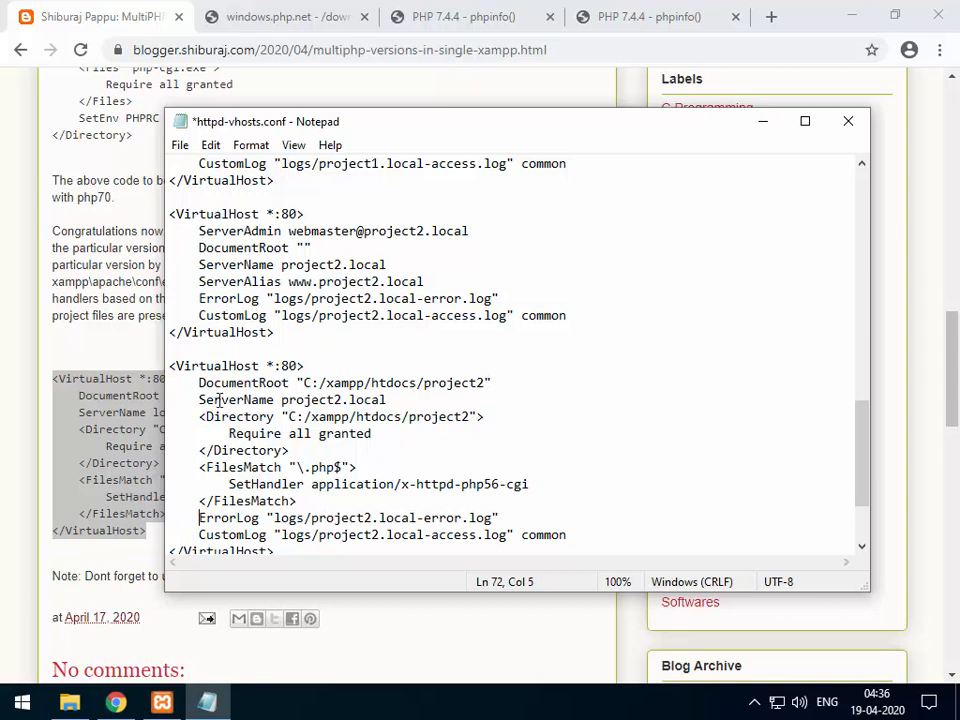
pyautogui.click(228, 231)
pyautogui.click(245, 231)
pyautogui.click(251, 281)
pyautogui.moveTo(277, 332); pyautogui.dragTo(165, 205)
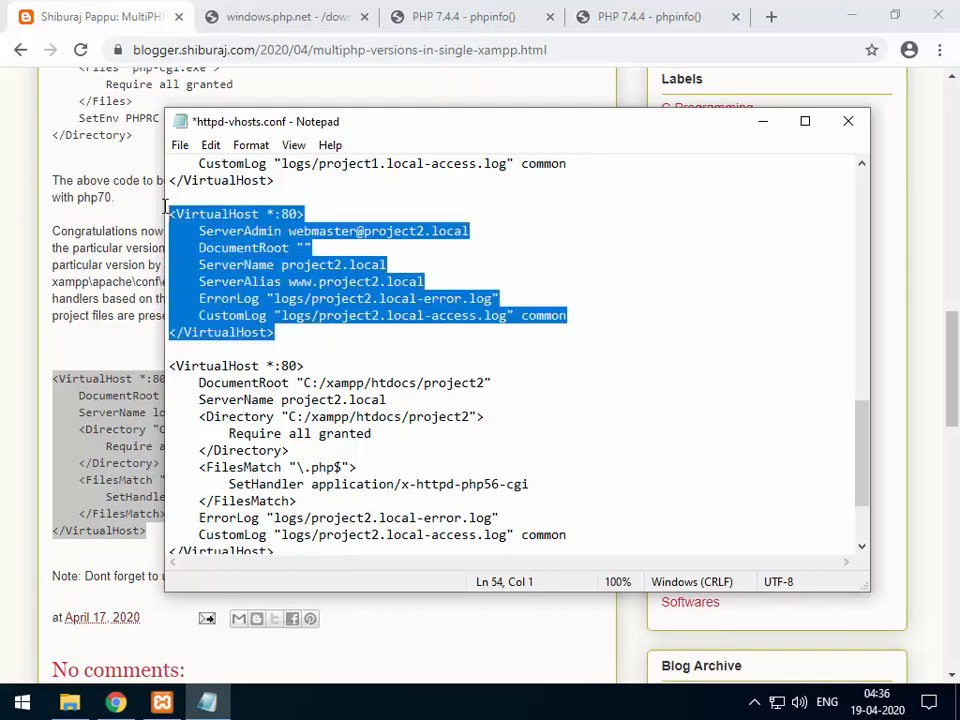
pyautogui.press('Delete')
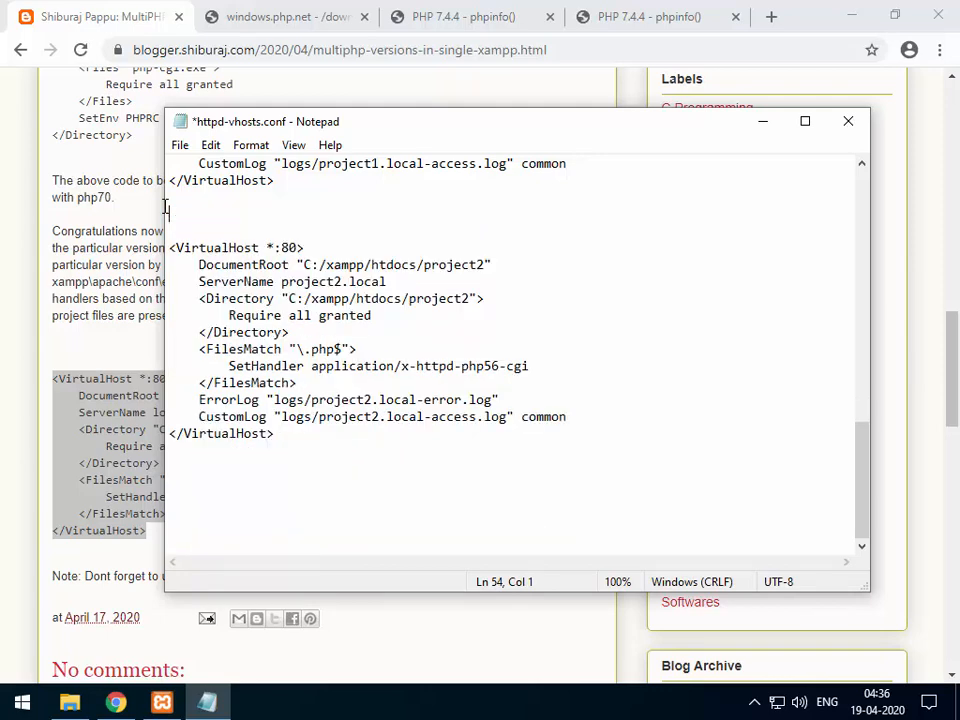
pyautogui.press('BackSpace')
pyautogui.press('BackSpace')
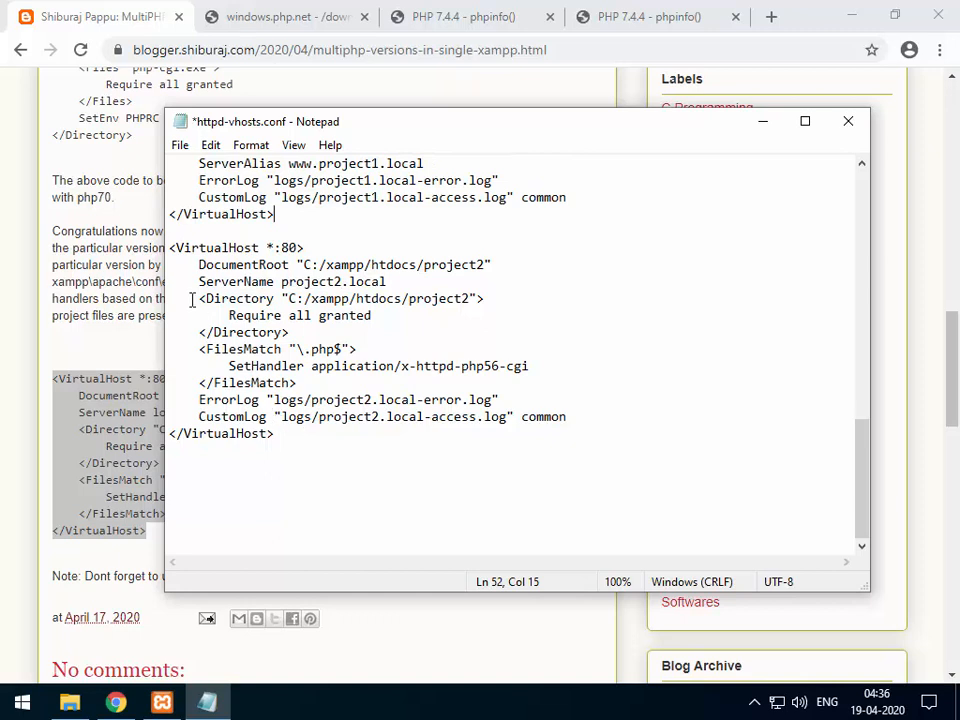
pyautogui.click(287, 436)
pyautogui.hotkey('ctrl', 's')
# Close Notepad, stop and restart Apache in XAMPP Control Panel, and return to the project2.local tab.
pyautogui.click(850, 121)
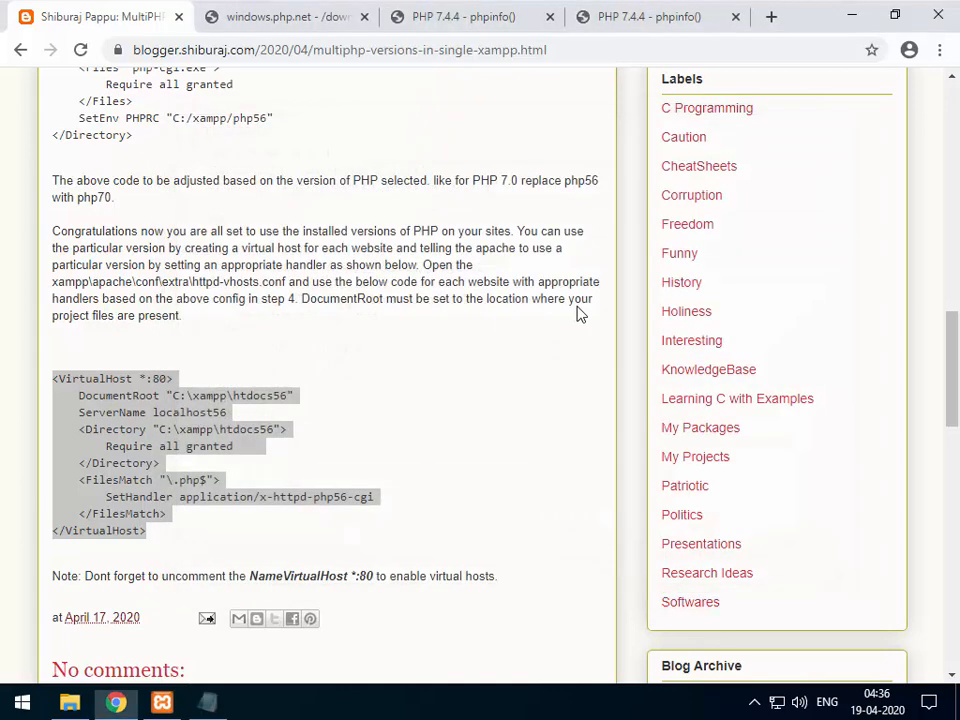
pyautogui.click(161, 702)
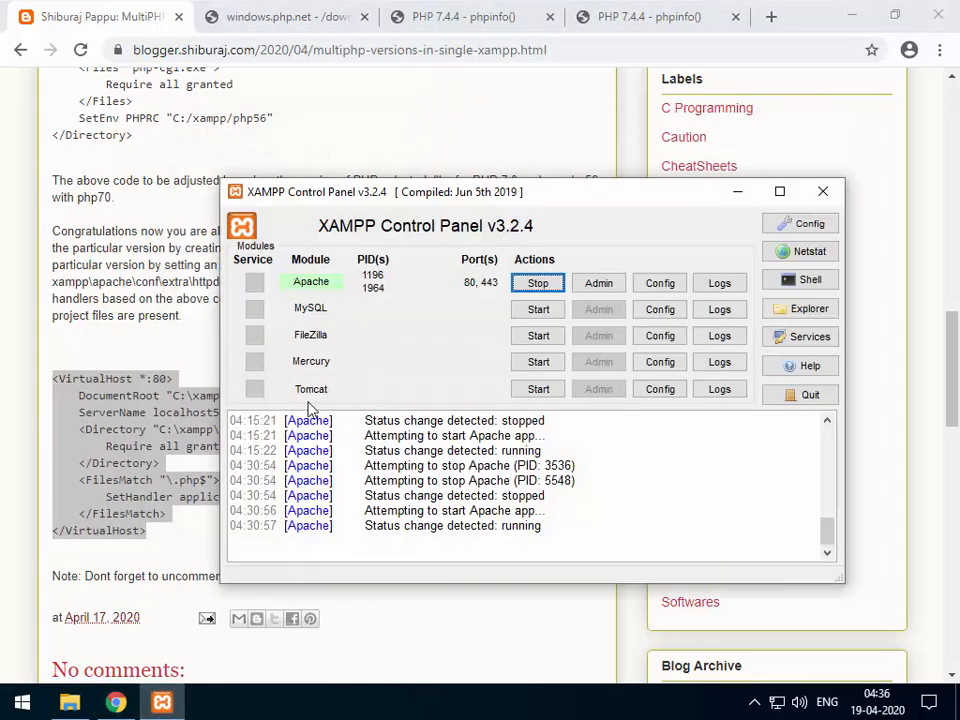
pyautogui.click(530, 288)
pyautogui.click(537, 284)
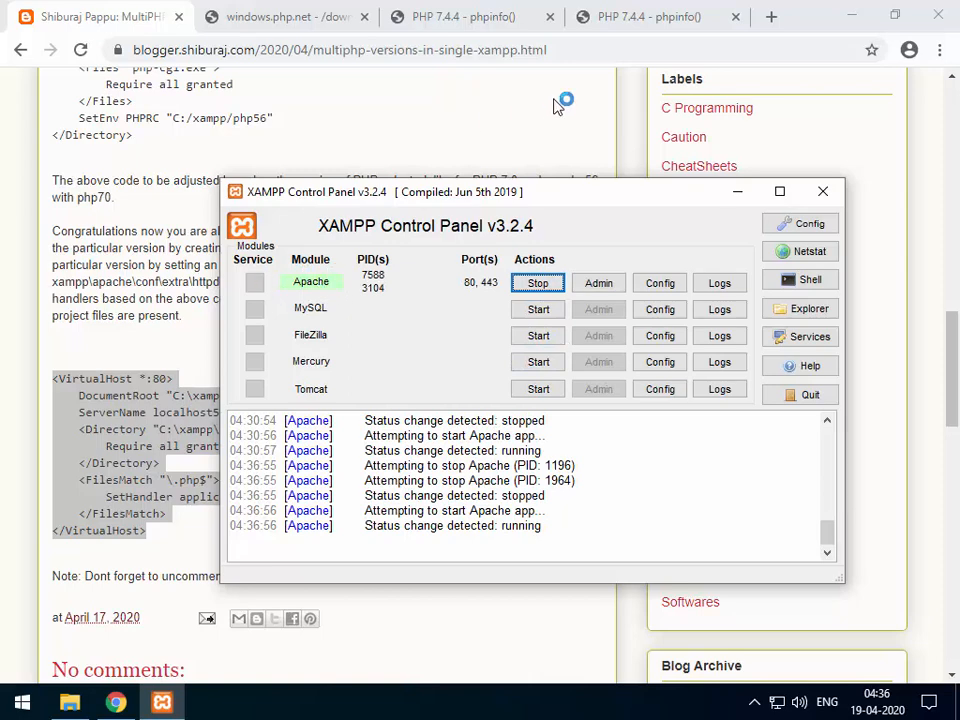
pyautogui.click(390, 94)
pyautogui.click(655, 17)
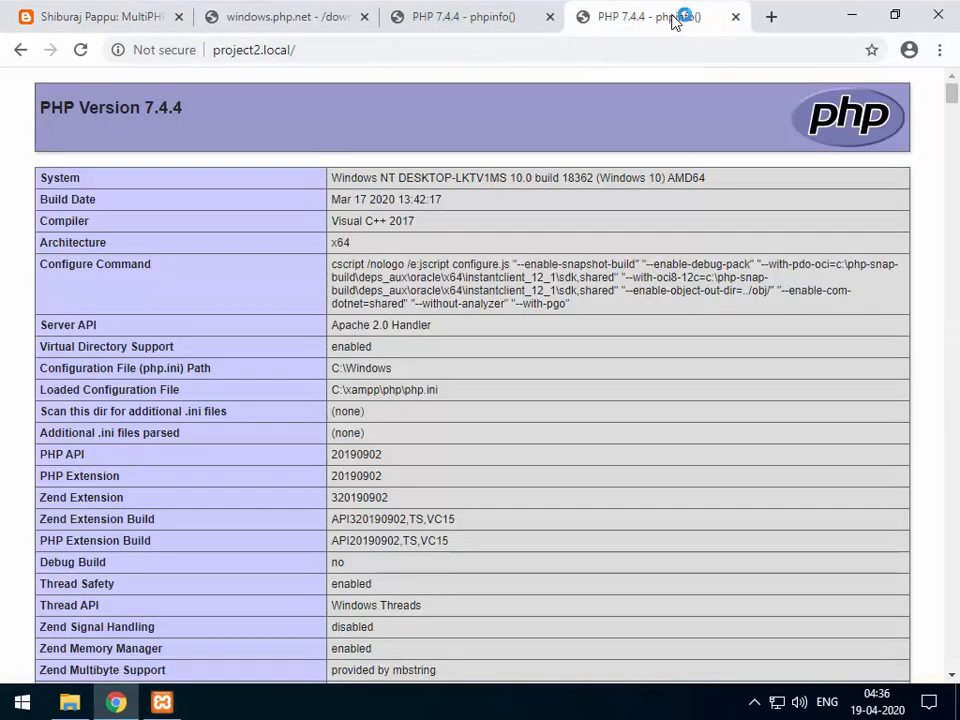
# Reload project2.local, now failing with Error 500, then minimise Chrome and select the php-5.6.40 zip.
pyautogui.click(80, 49)
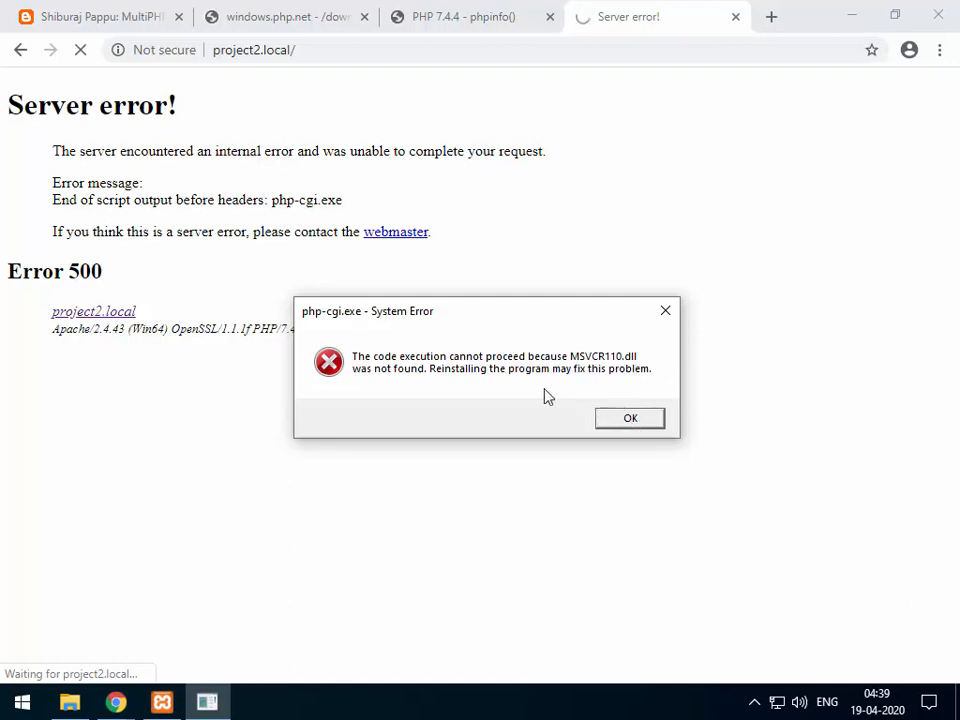
pyautogui.click(853, 17)
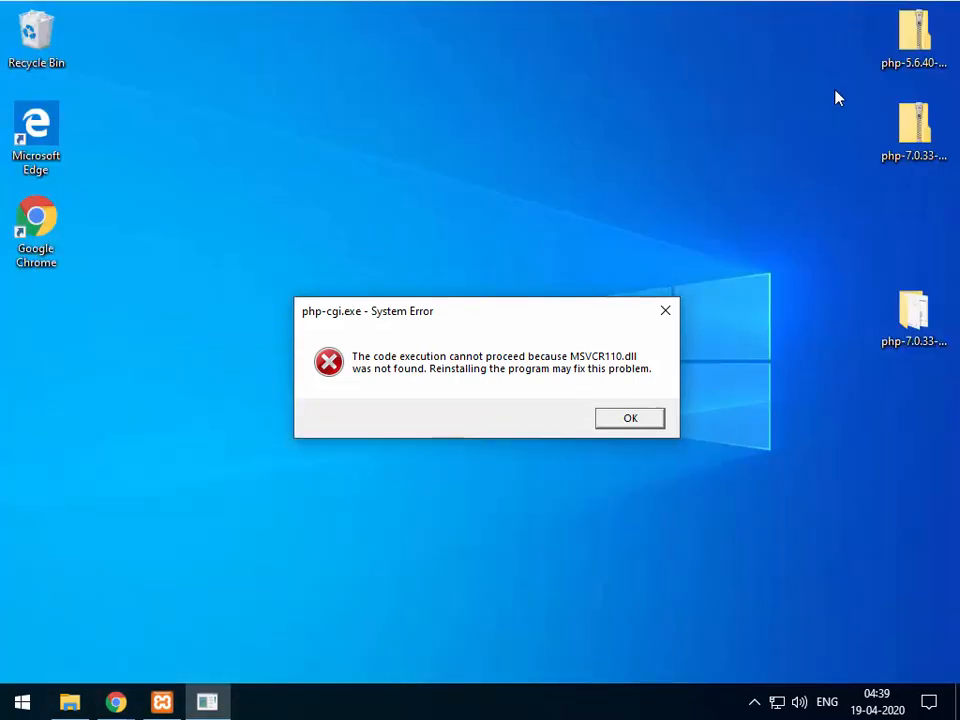
pyautogui.click(915, 60)
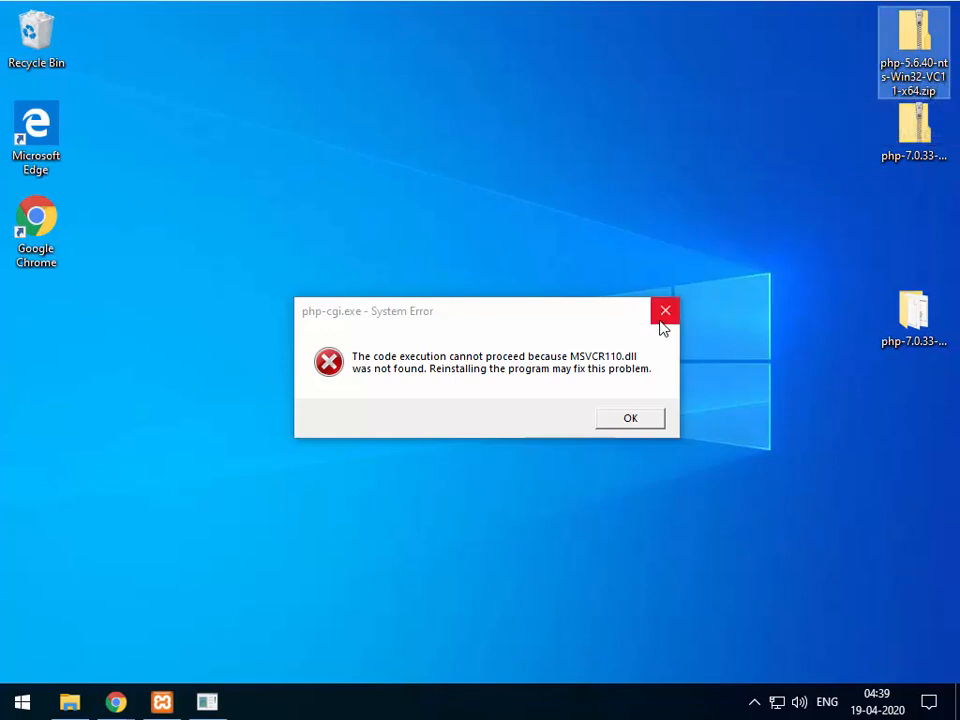
# Dismiss the missing MSVCR110.dll error and return to the Visual C++ download page in Chrome.
pyautogui.click(630, 417)
pyautogui.click(632, 420)
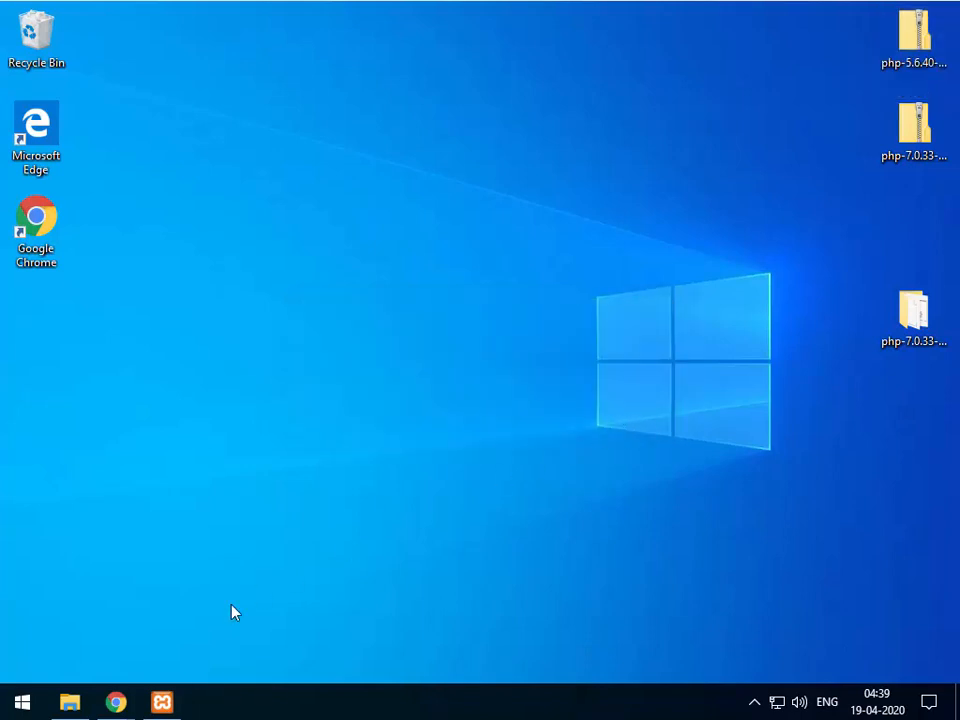
pyautogui.click(107, 705)
pyautogui.click(256, 617)
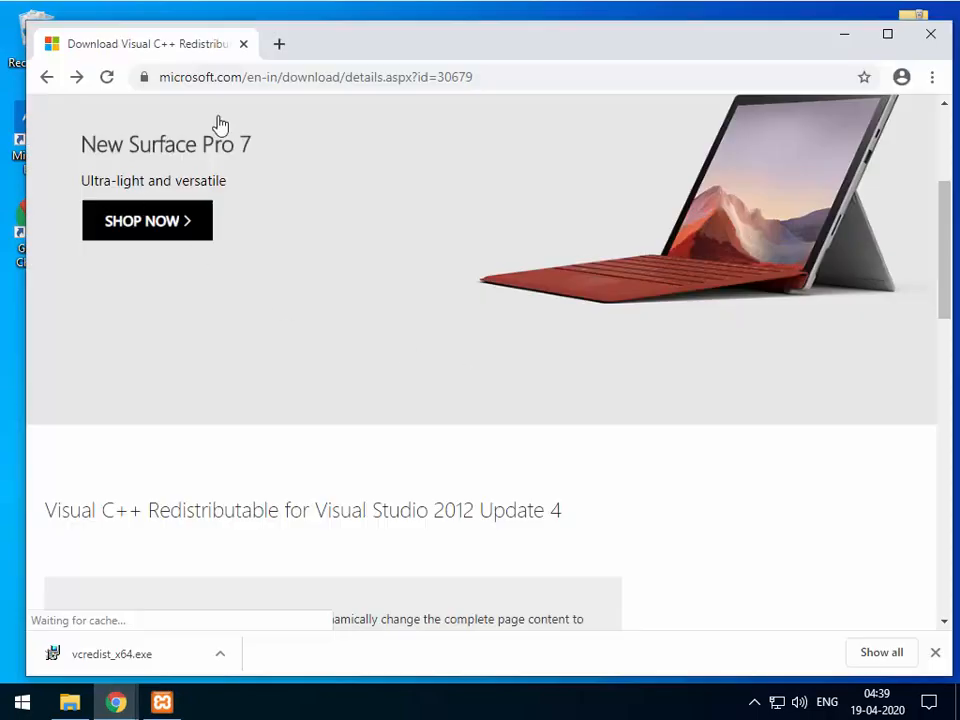
pyautogui.scroll(-2, 315, 349)
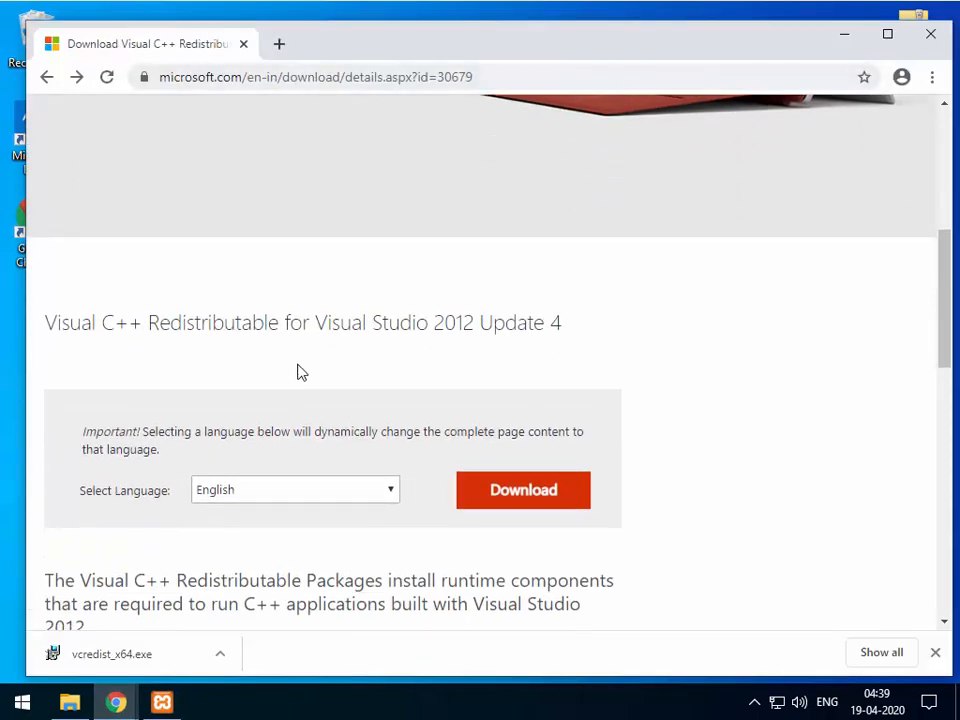
pyautogui.scroll(-3, 64, 205)
pyautogui.scroll(2, 100, 231)
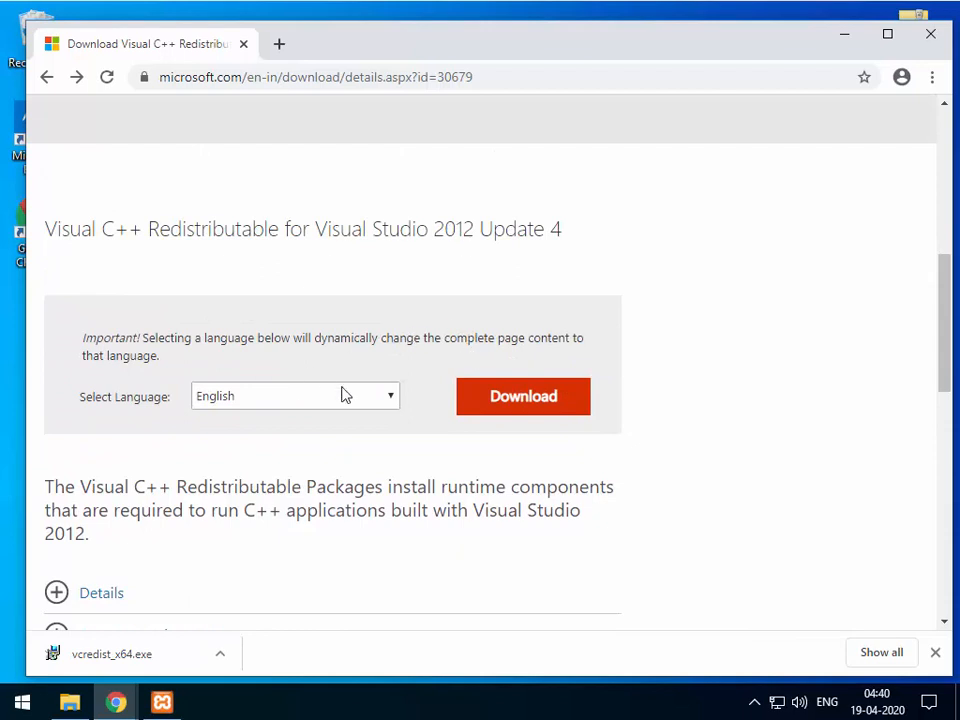
# Install vcredist_x64.exe (Visual C++ 2012 x64), accepting the license, then close Chrome after success.
pyautogui.click(142, 651)
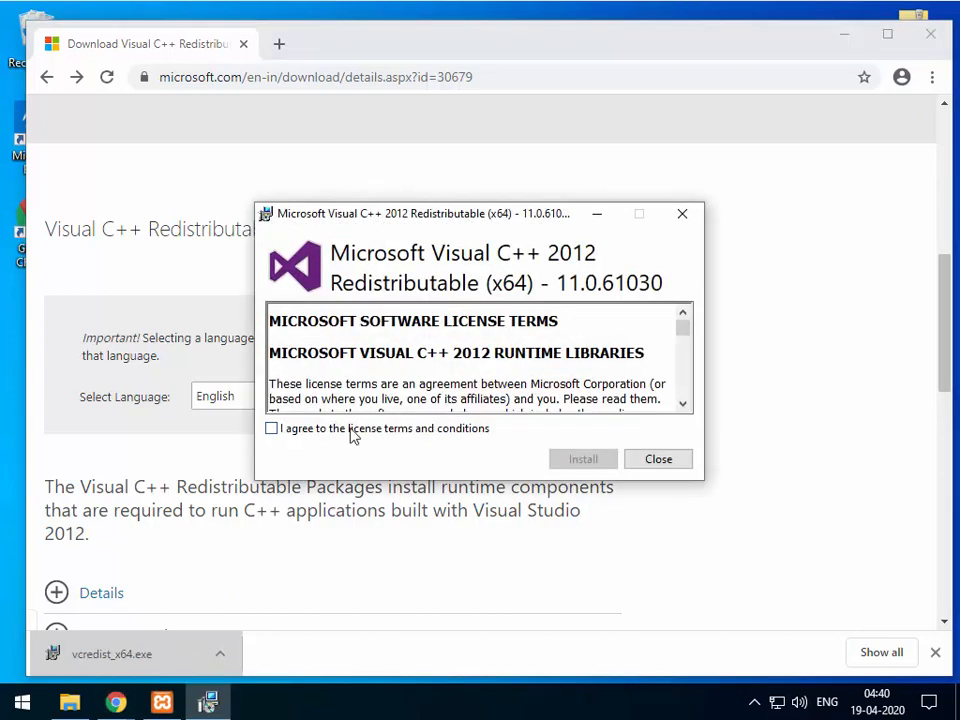
pyautogui.click(490, 429)
pyautogui.click(581, 458)
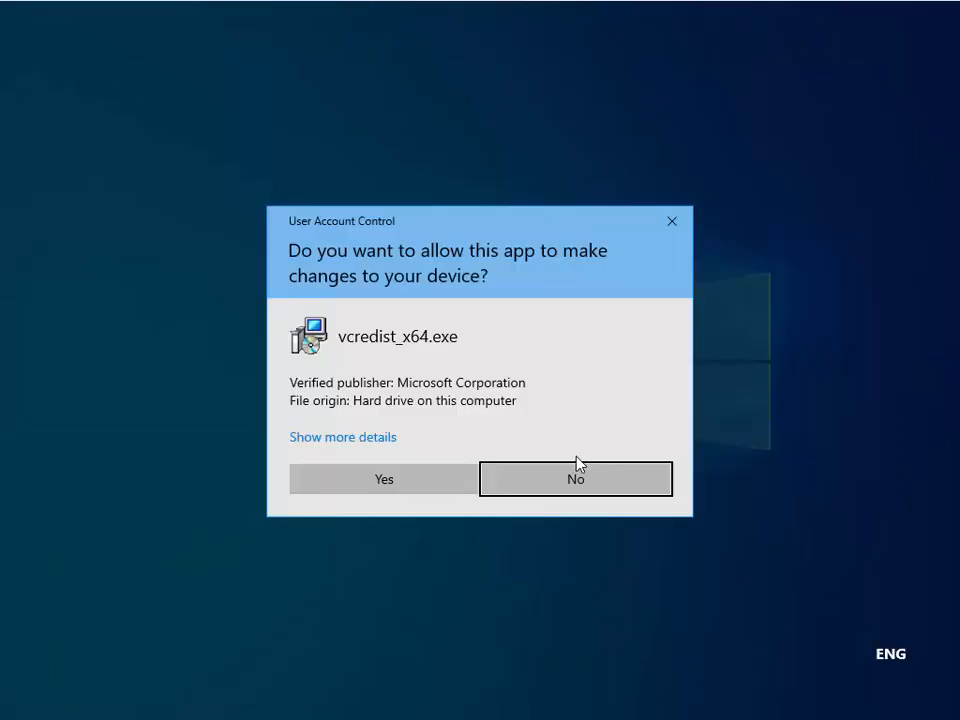
pyautogui.click(417, 479)
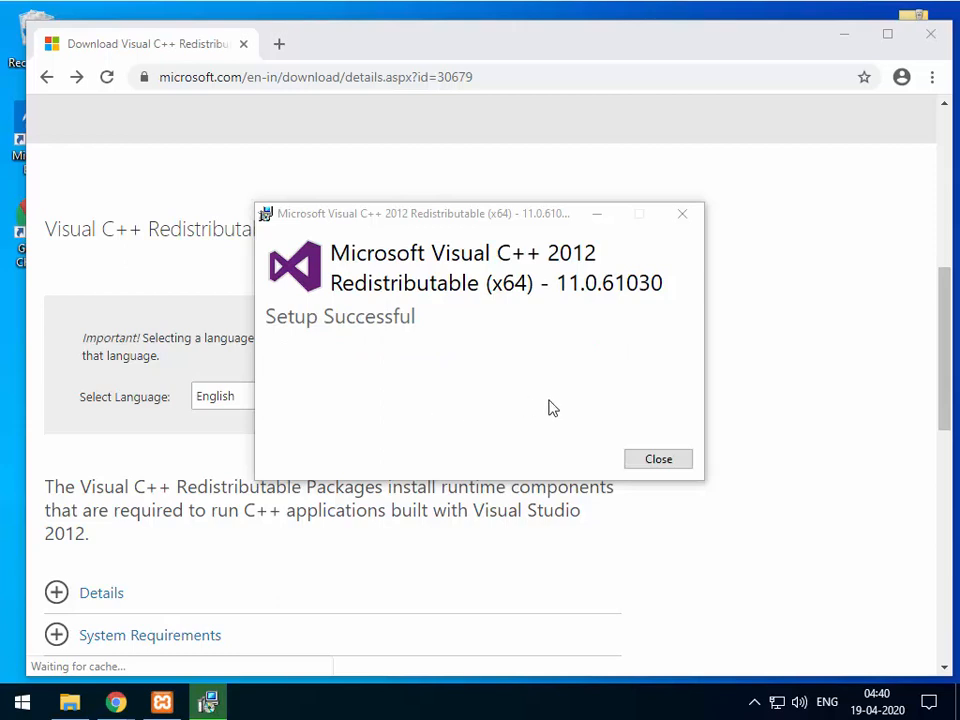
pyautogui.click(658, 461)
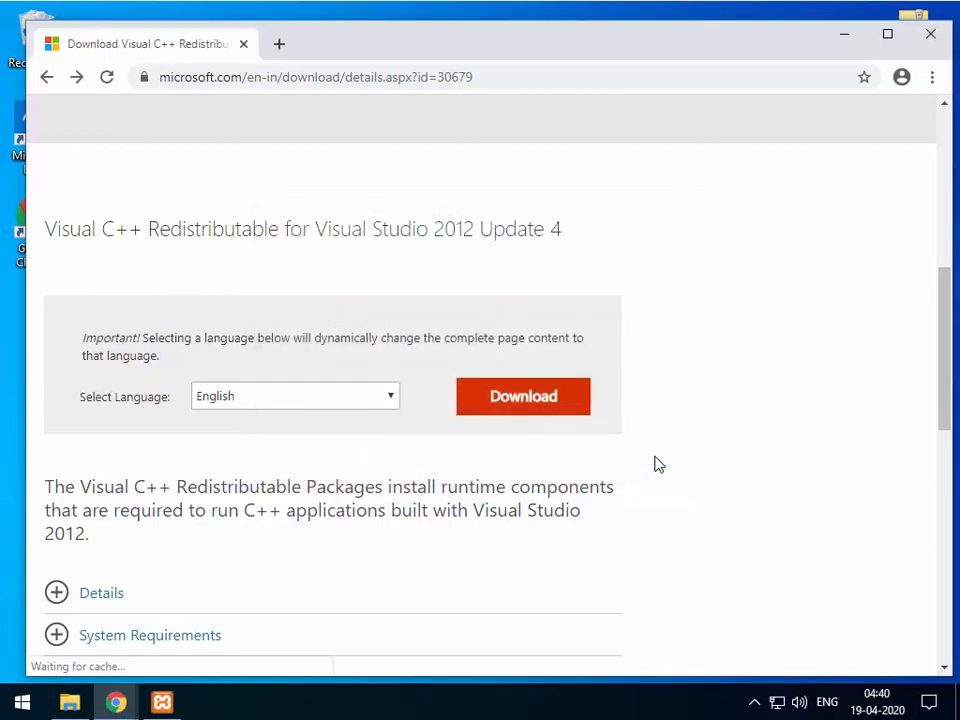
pyautogui.click(930, 34)
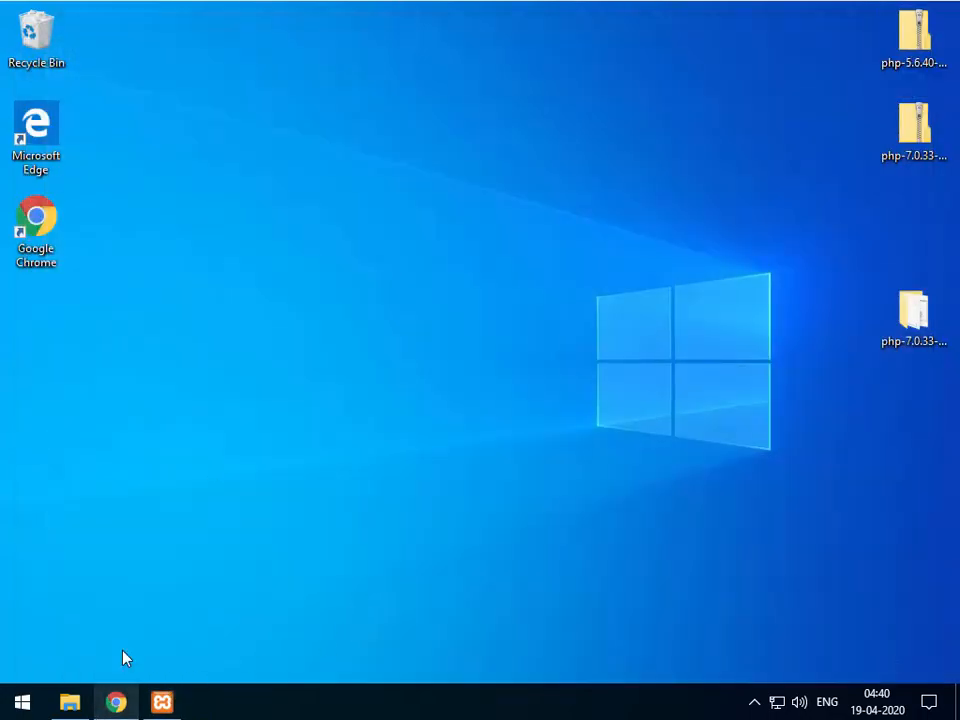
# Reopen Chrome and reload project2.local, confirming it now shows PHP Version 5.6.40.
pyautogui.click(116, 702)
pyautogui.click(86, 56)
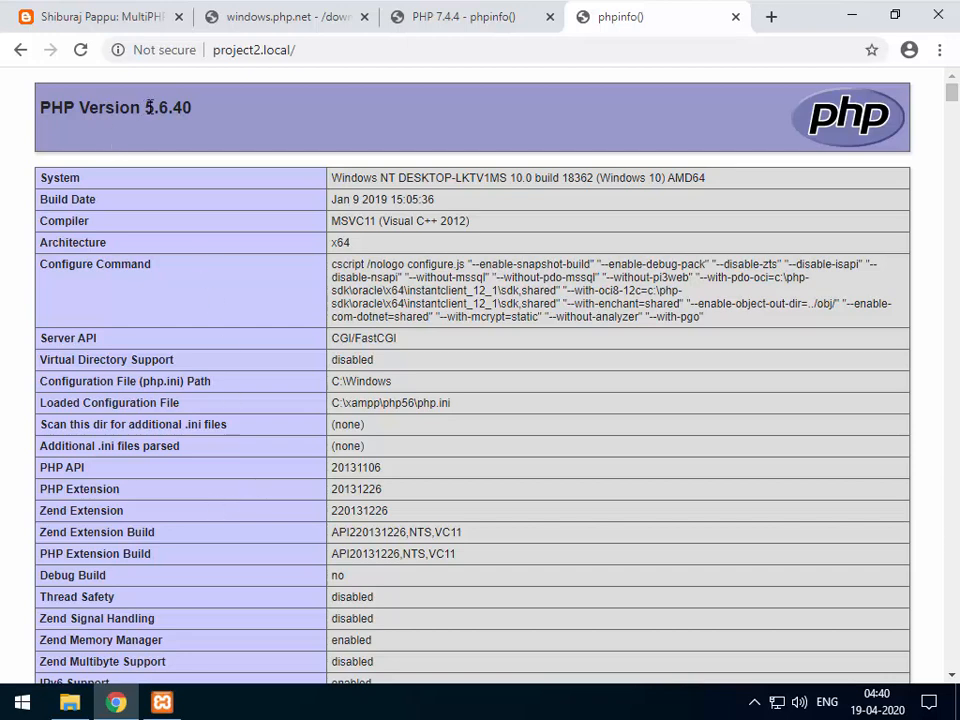
pyautogui.moveTo(146, 107); pyautogui.dragTo(203, 122)
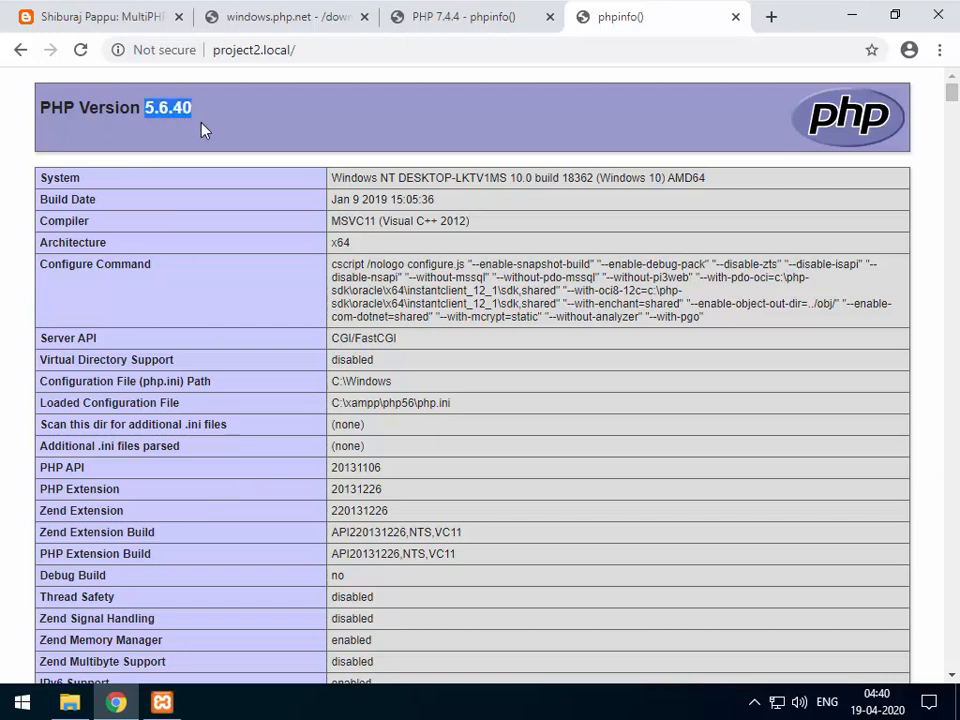
pyautogui.click(201, 123)
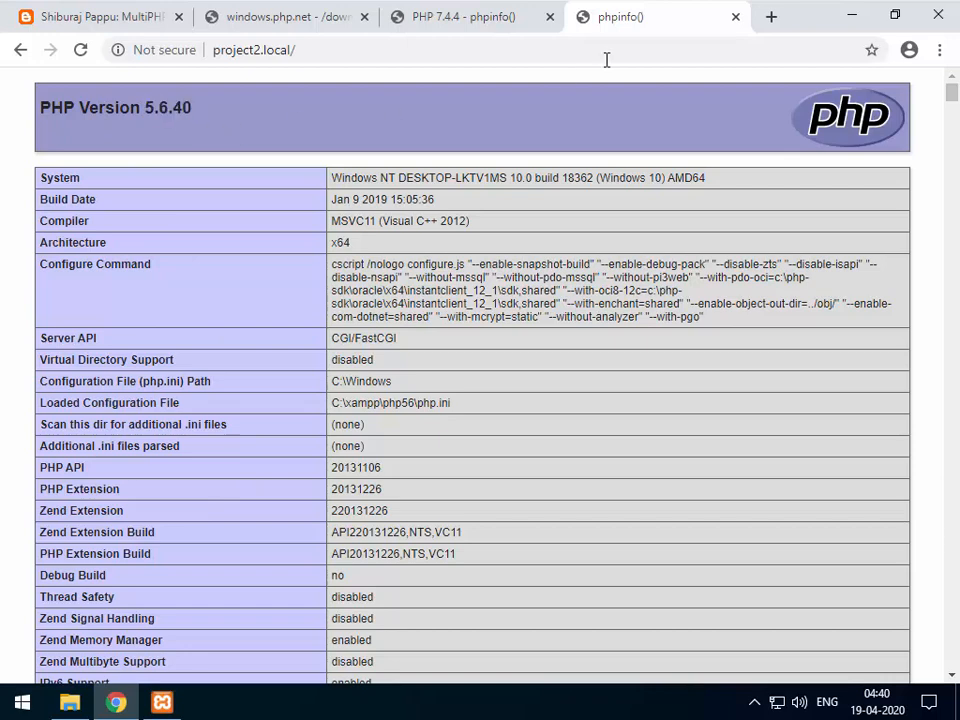
# Reload project1.local to confirm PHP 7.4.4, then return to project2.local showing 5.6.40.
pyautogui.click(489, 28)
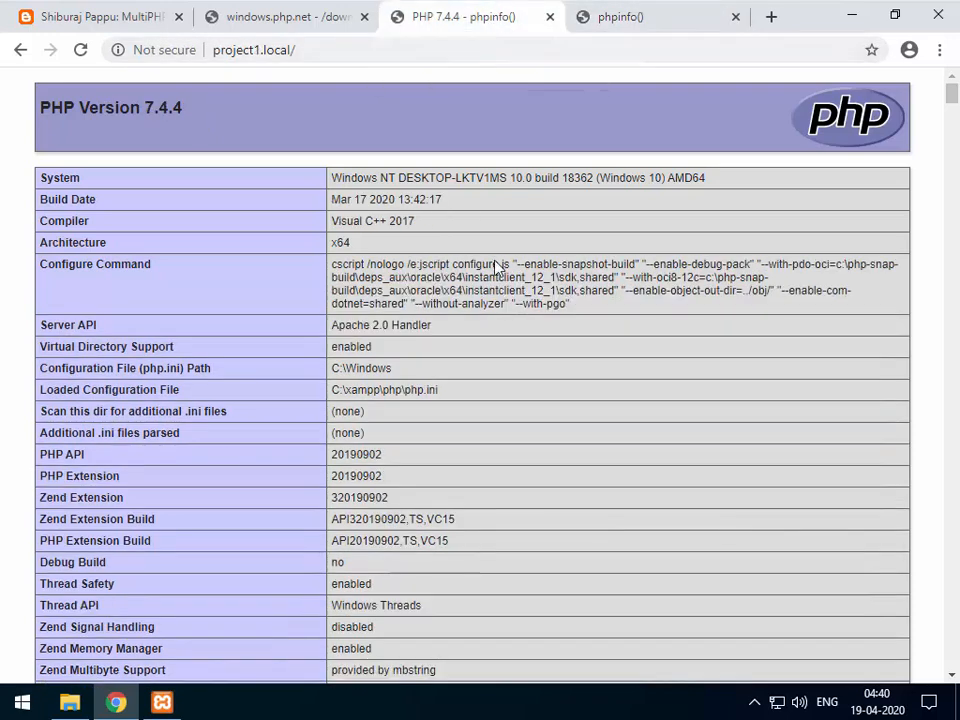
pyautogui.click(80, 50)
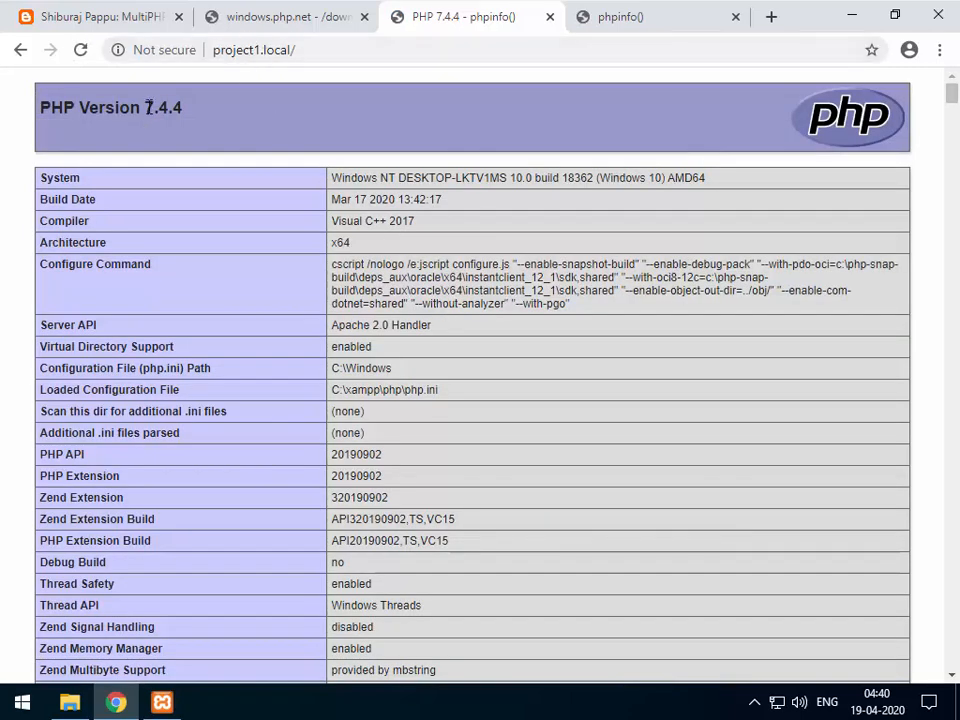
pyautogui.moveTo(146, 107); pyautogui.dragTo(193, 111)
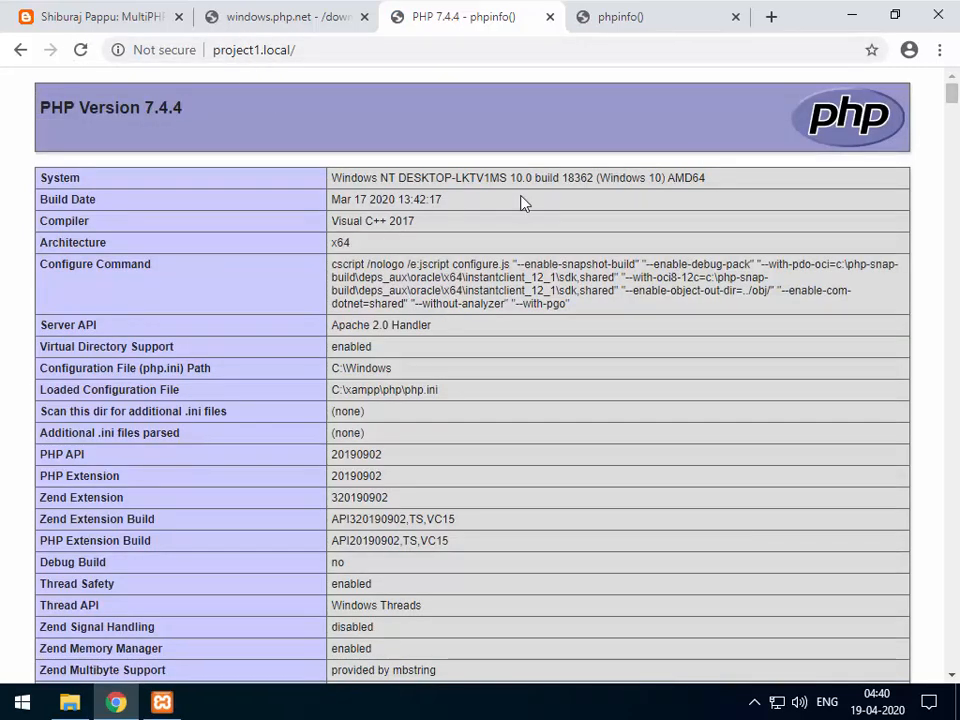
pyautogui.click(692, 22)
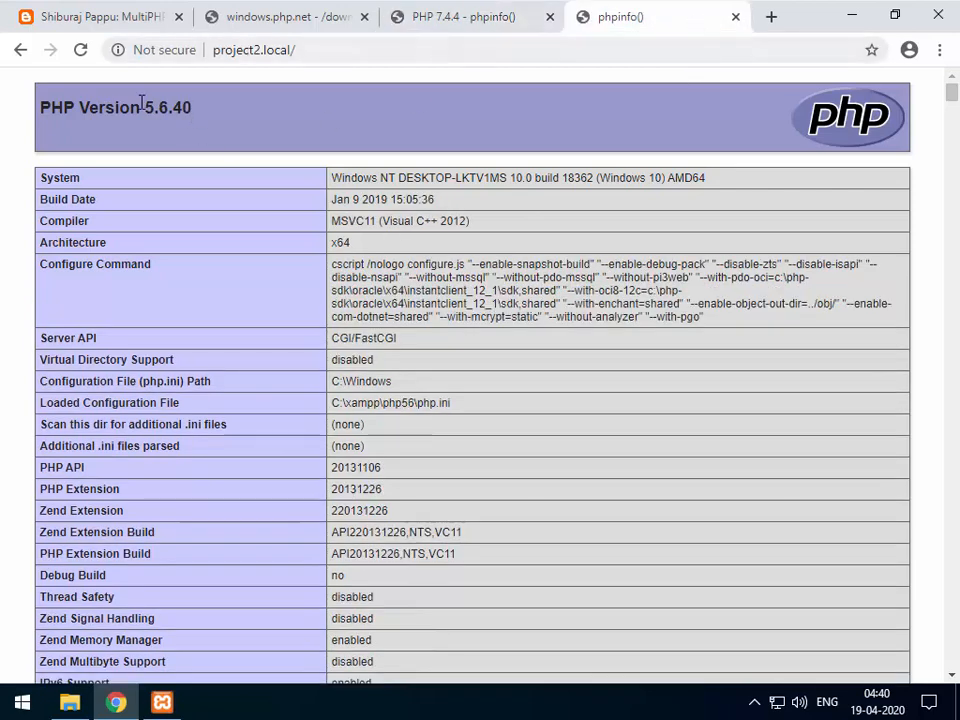
pyautogui.moveTo(146, 107); pyautogui.dragTo(267, 207)
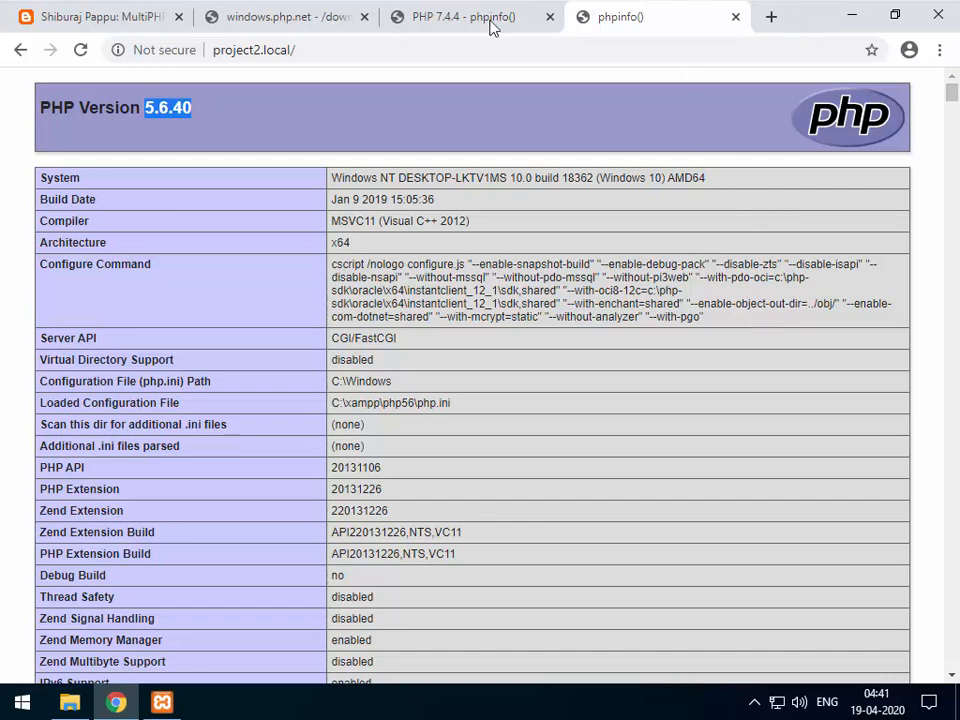
# Move the php-7.0.33-nts-Win32-VC14-x64.zip icon to the upper-left desktop, then restore Chrome's phpinfo page.
pyautogui.click(853, 20)
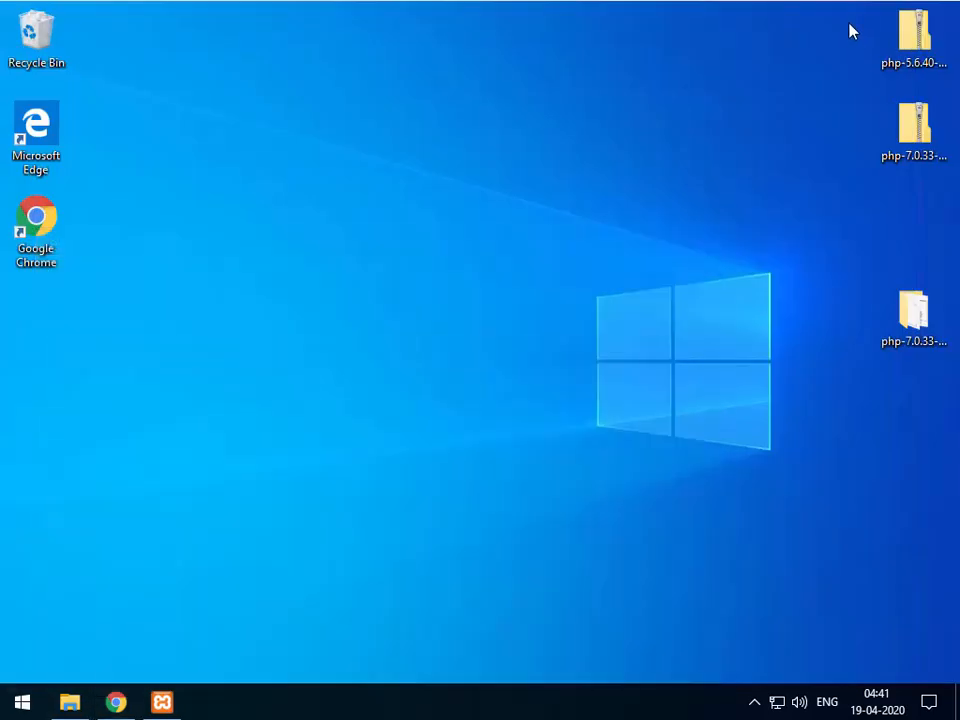
pyautogui.moveTo(913, 124); pyautogui.dragTo(278, 200)
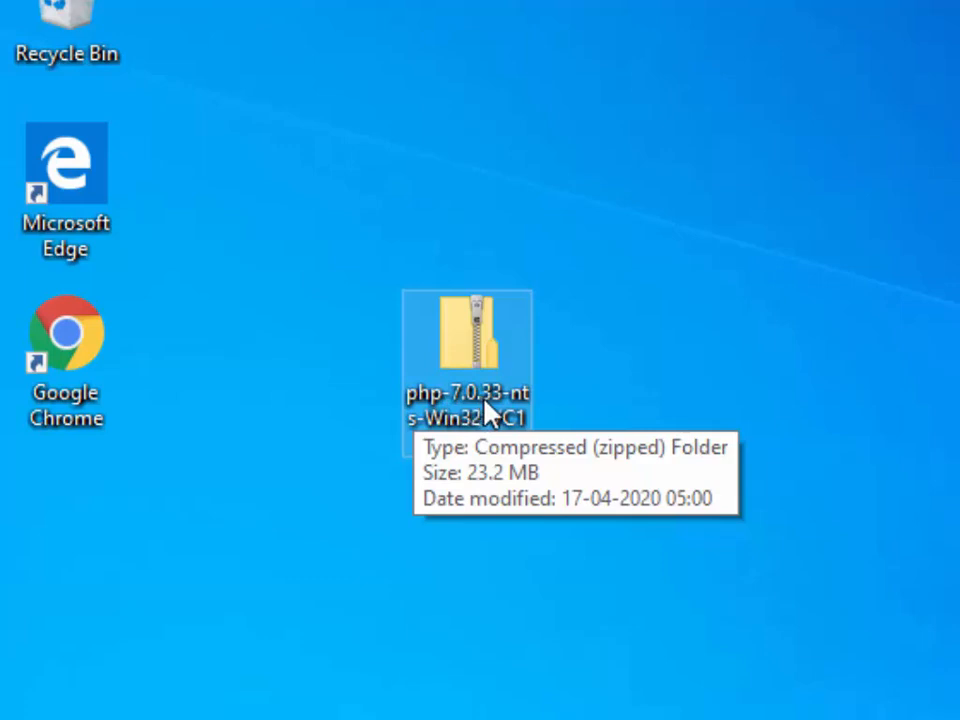
pyautogui.click(515, 416)
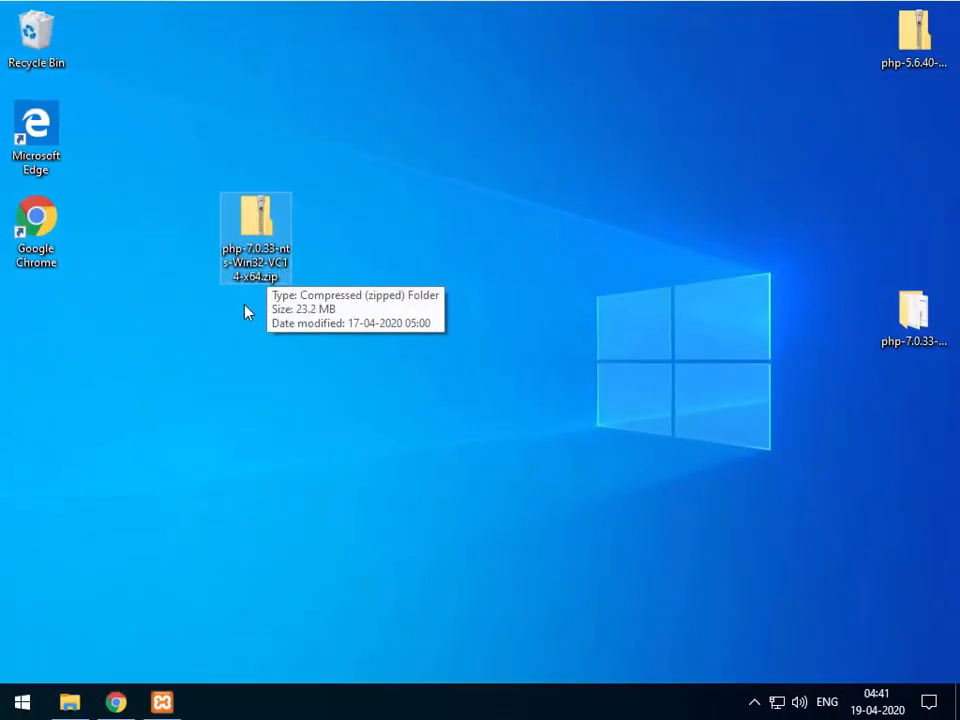
pyautogui.click(432, 239)
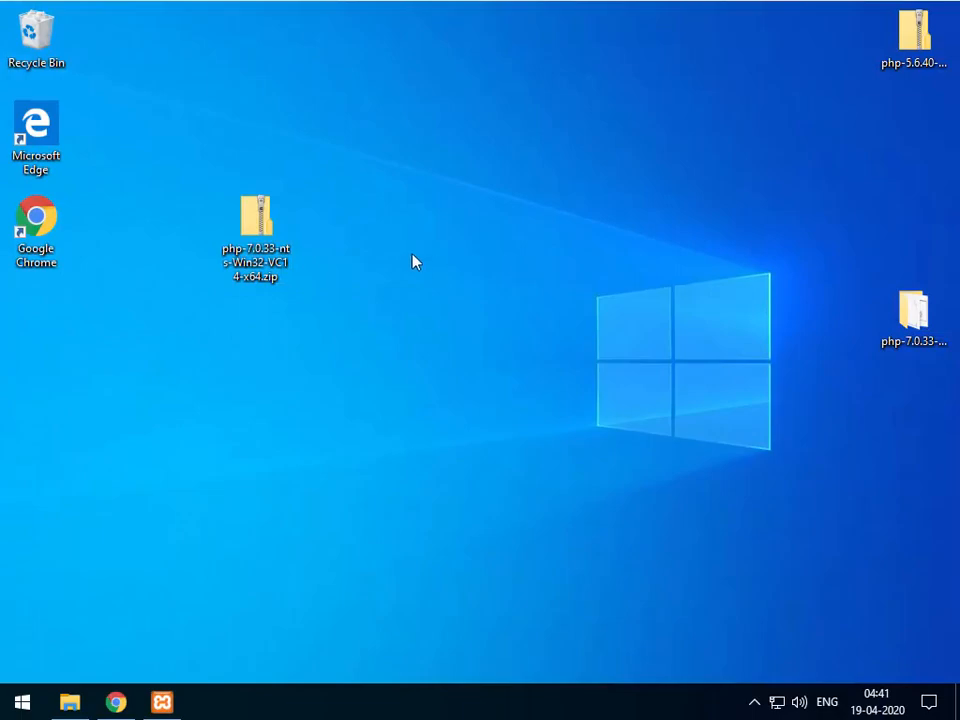
pyautogui.click(118, 704)
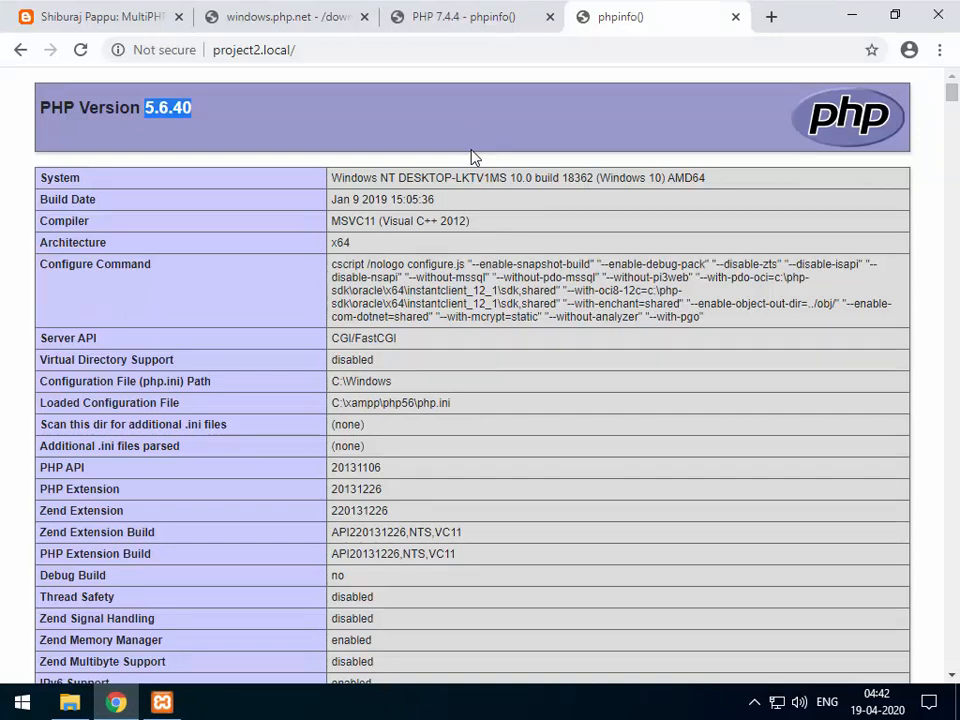
pyautogui.click(458, 20)
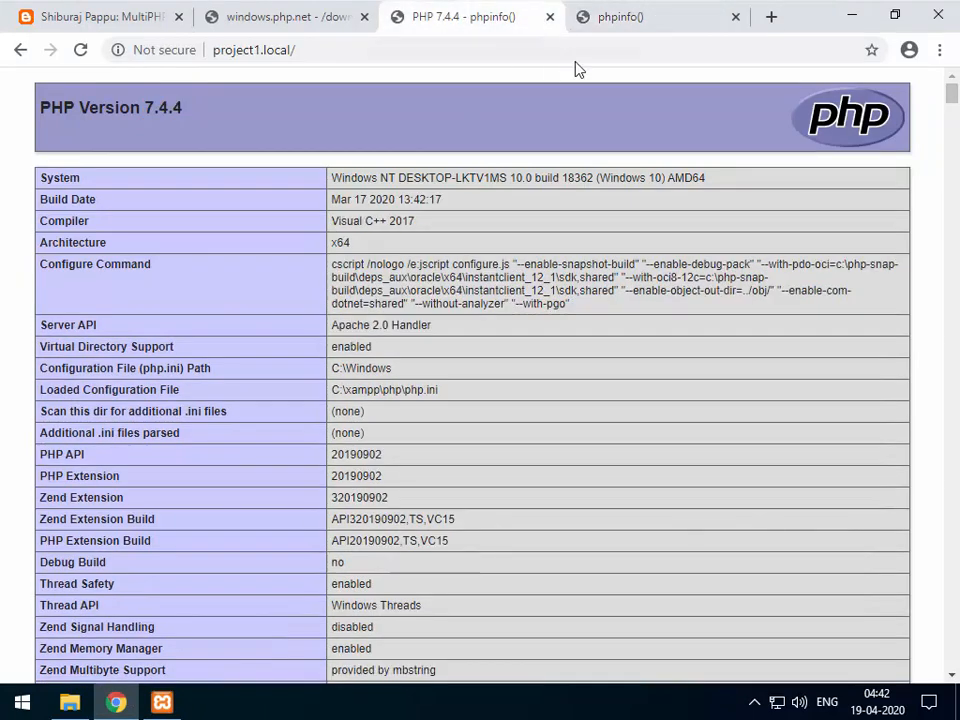
pyautogui.click(620, 20)
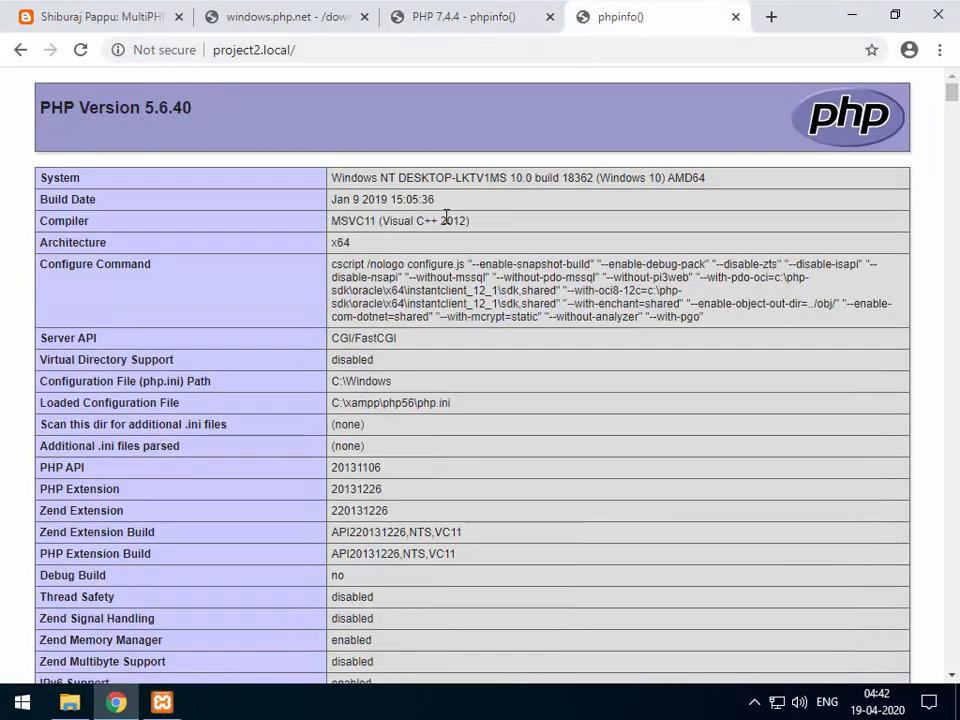